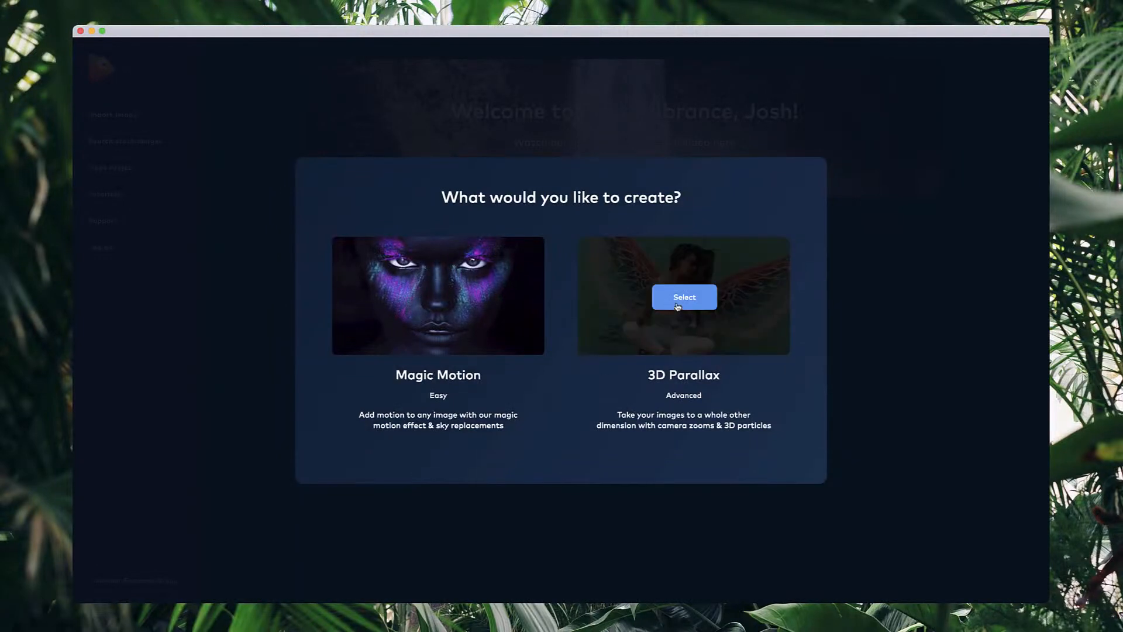
Step: Start a 3D Parallax project and continue with the owl image at its original 3840 x 2554 size
left_click(683, 296)
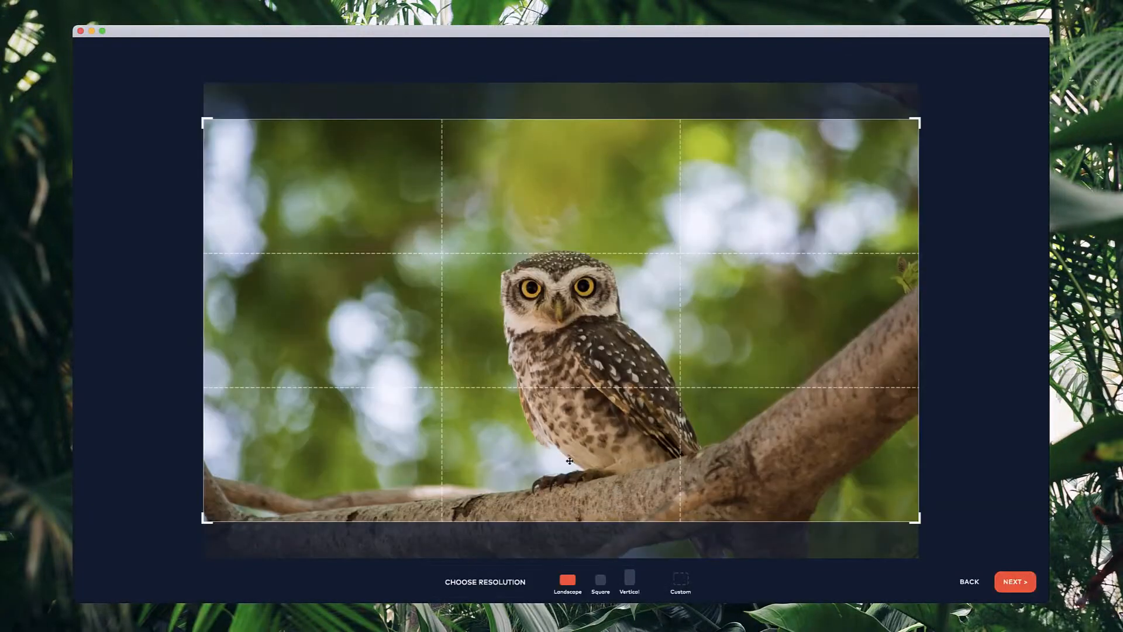
mouse_move(569, 460)
left_mouse_down()
mouse_move(562, 522)
mouse_move(564, 422)
mouse_move(568, 454)
left_mouse_up()
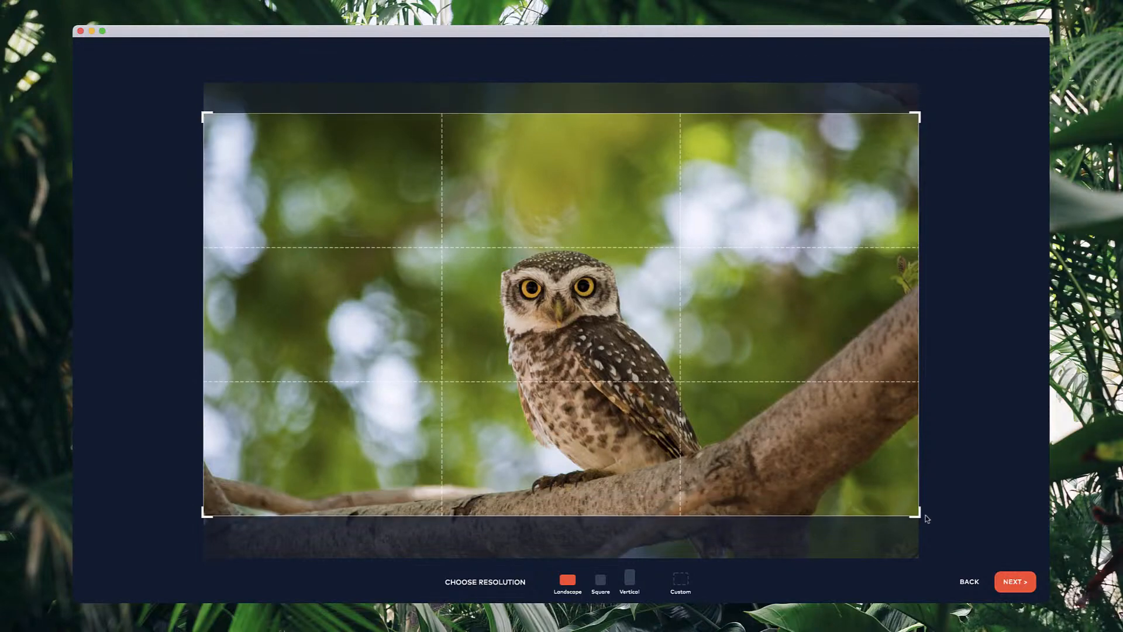
mouse_move(923, 516)
left_mouse_down()
mouse_move(557, 315)
mouse_move(918, 515)
left_mouse_up()
left_click_drag(803, 474, 806, 483)
left_click(680, 579)
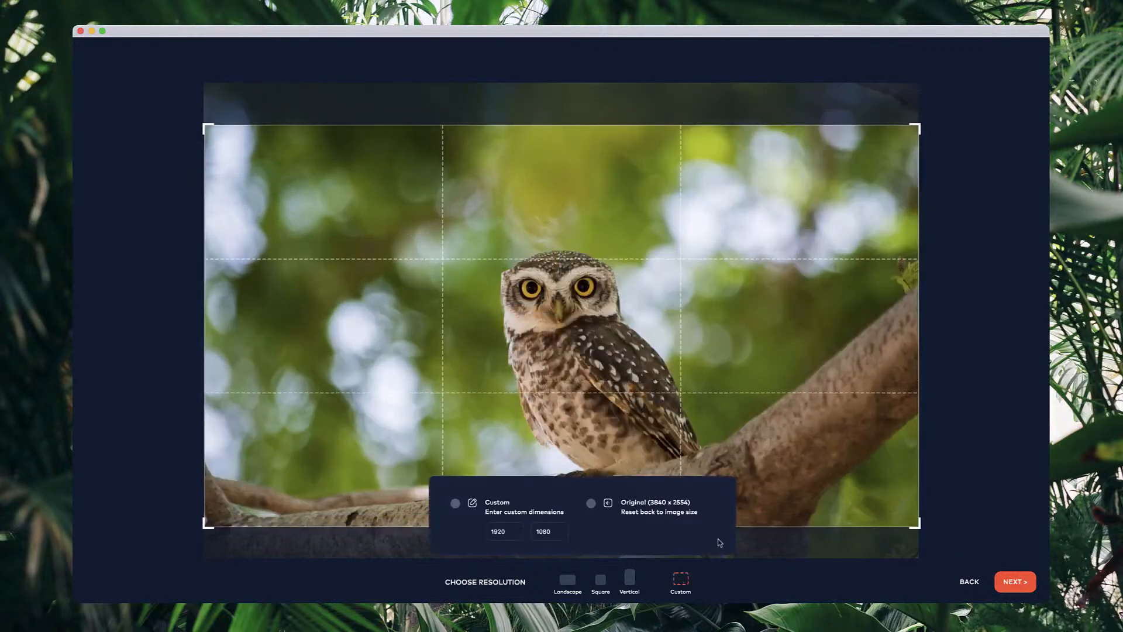
left_click(656, 509)
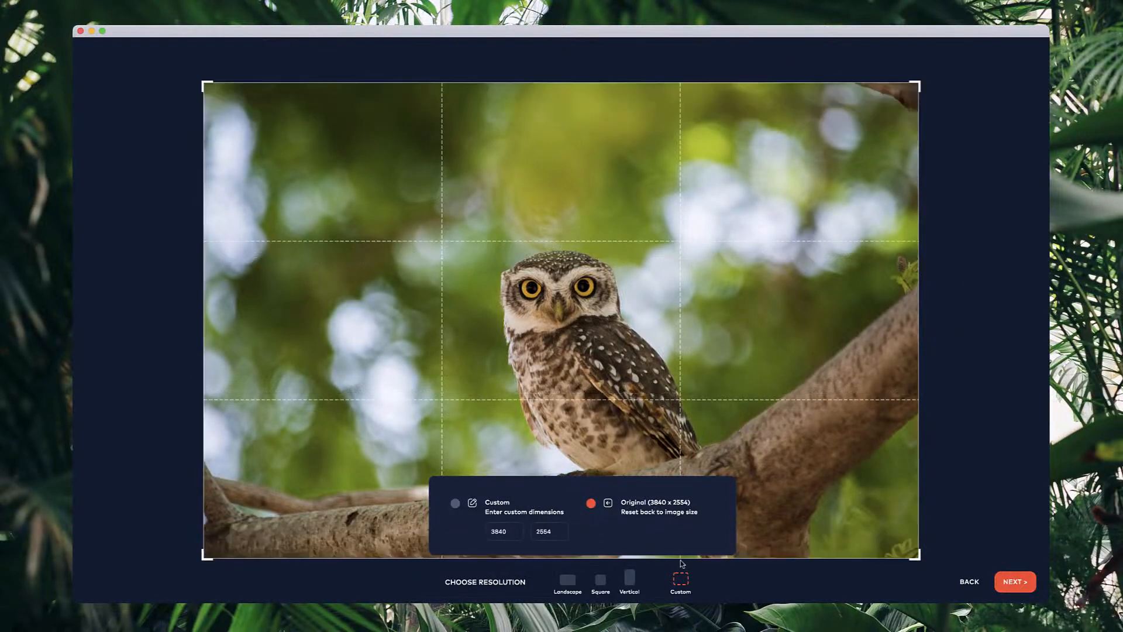
left_click(1015, 581)
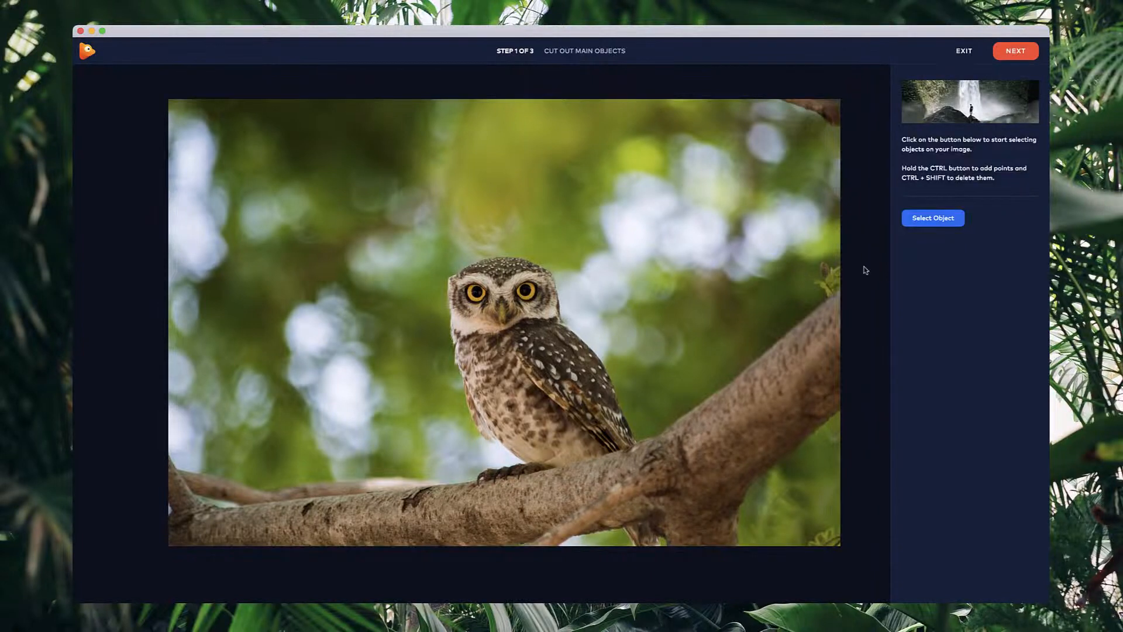
Step: Start a new object selection and outline the leafy twig at the image's right edge
left_click(936, 220)
scroll(843, 270, "up", 3)
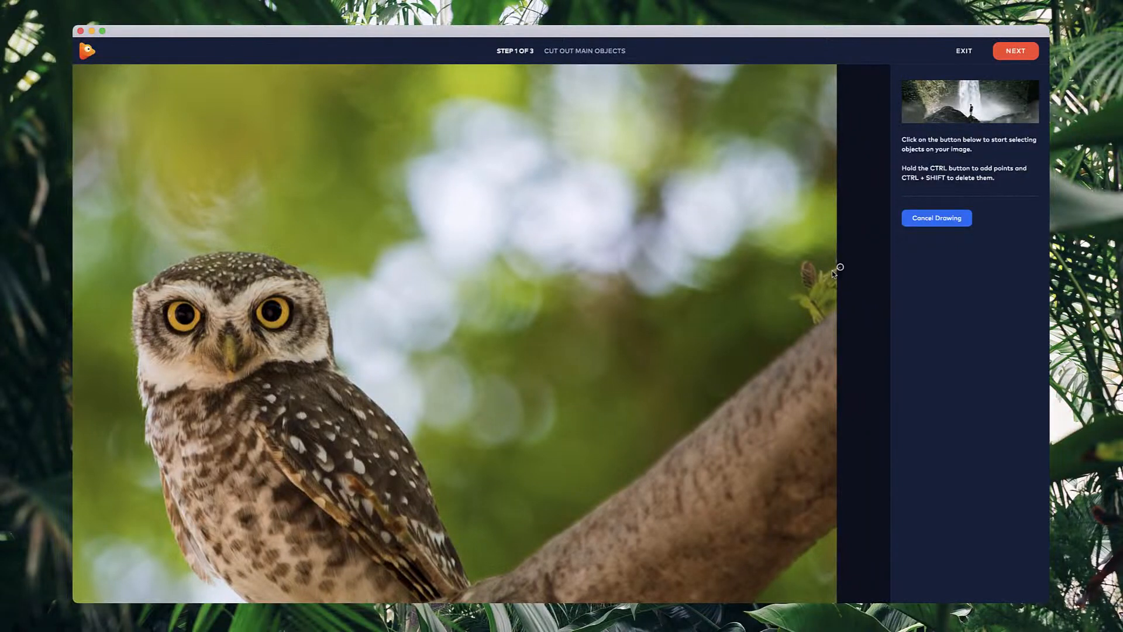
left_click(832, 270)
left_click(824, 274)
left_click(817, 281)
left_click(803, 266)
left_click(800, 278)
left_click(791, 297)
left_click(807, 306)
left_click(811, 314)
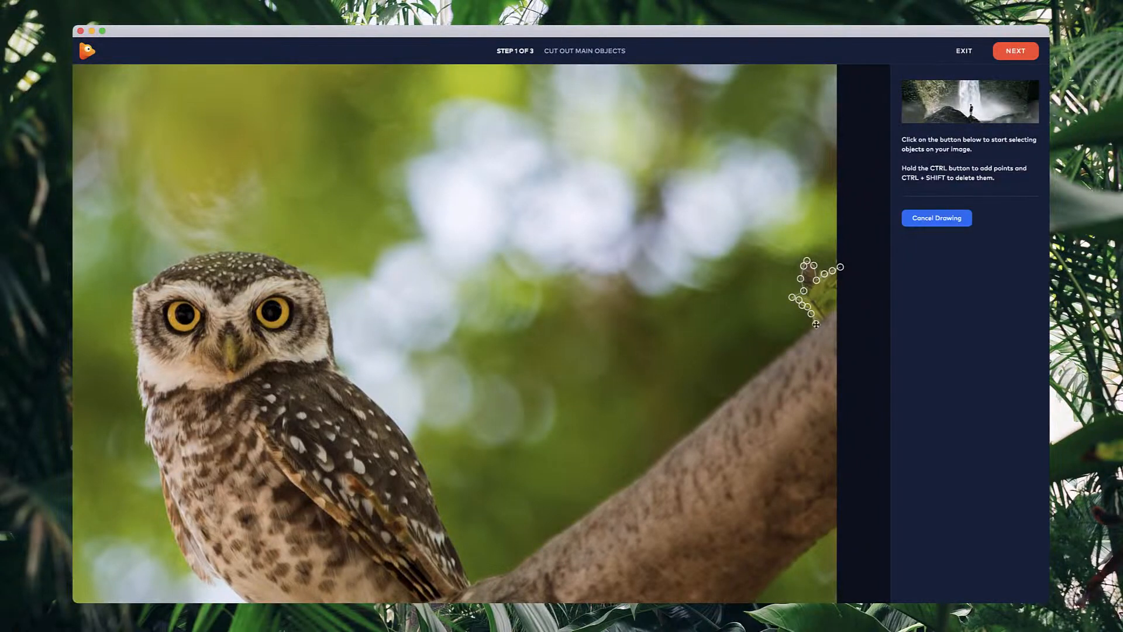
Step: Extend the object outline down the branch's upper edge toward the owl's tail
left_click(812, 331)
left_click(764, 369)
left_click(701, 422)
scroll(637, 475, "down", 5)
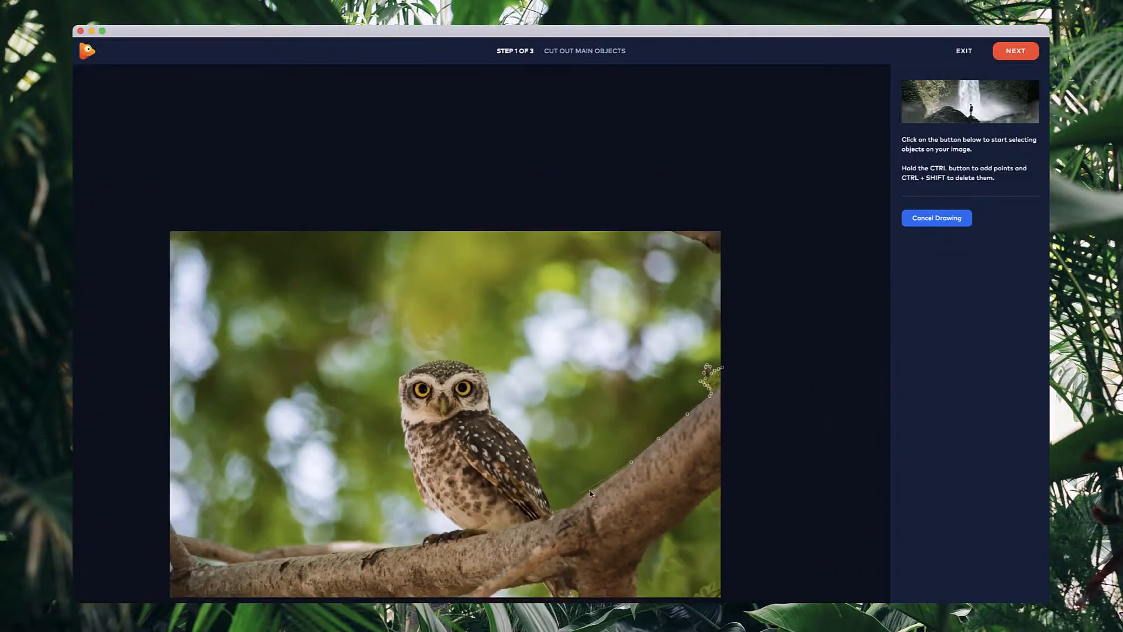
scroll(572, 507, "up", 8)
left_click(559, 502)
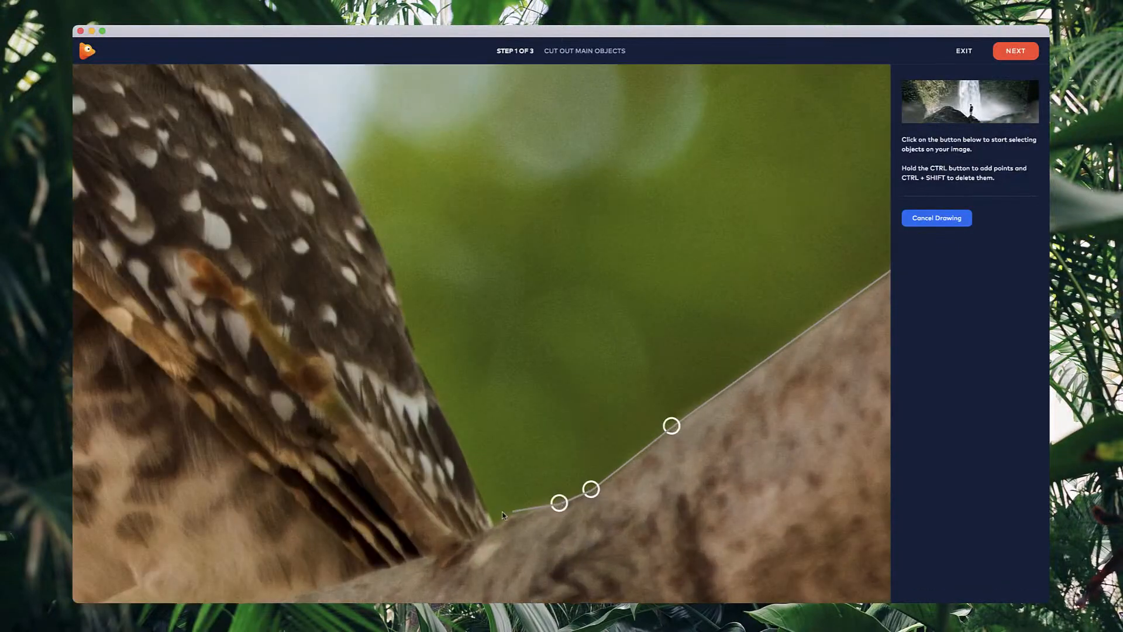
Step: Trace the outline around the owl's tail tip and up the edge of its wing
left_click(502, 518)
left_click(490, 525)
left_click(482, 498)
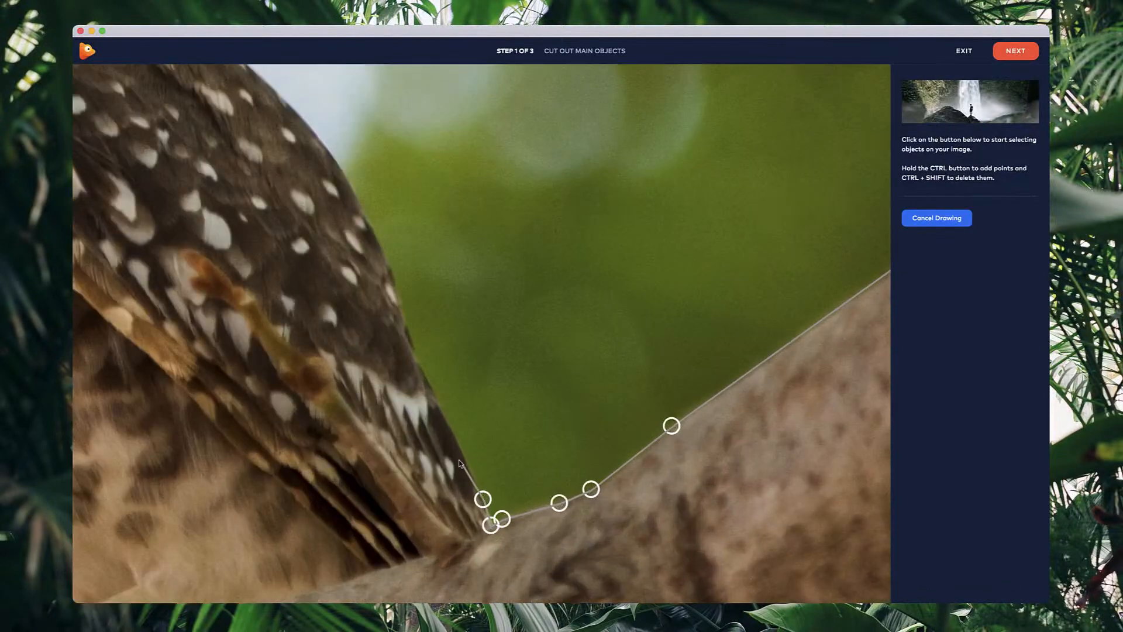
left_click(459, 450)
left_click(421, 365)
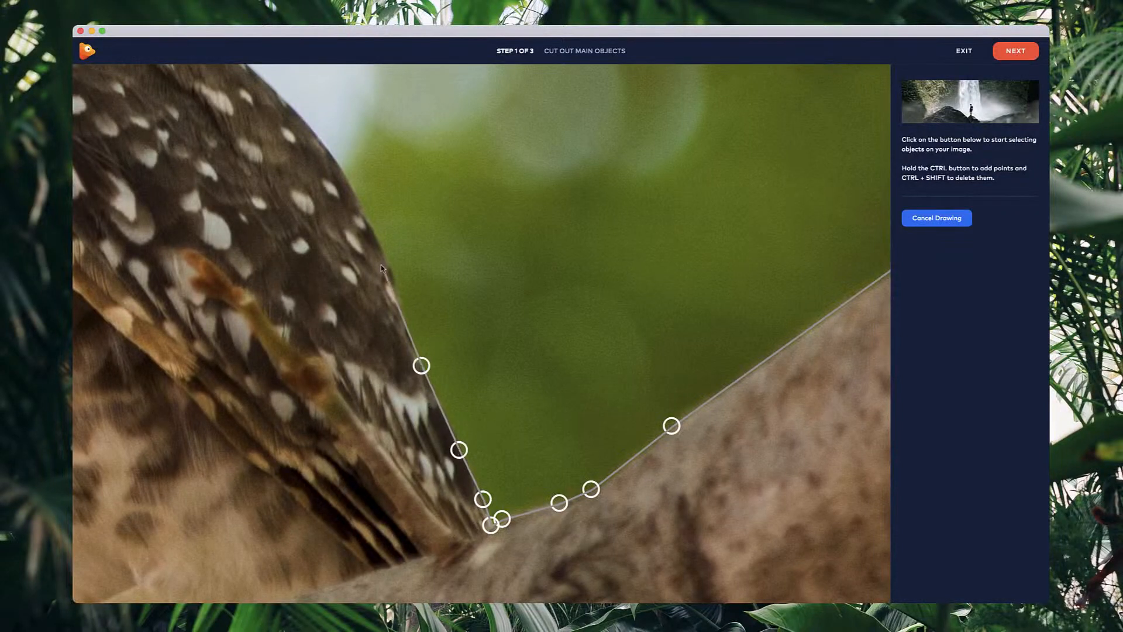
left_click(382, 252)
Step: Continue the outline up the owl's back and over the crown of its head
scroll(383, 253, "down", 10)
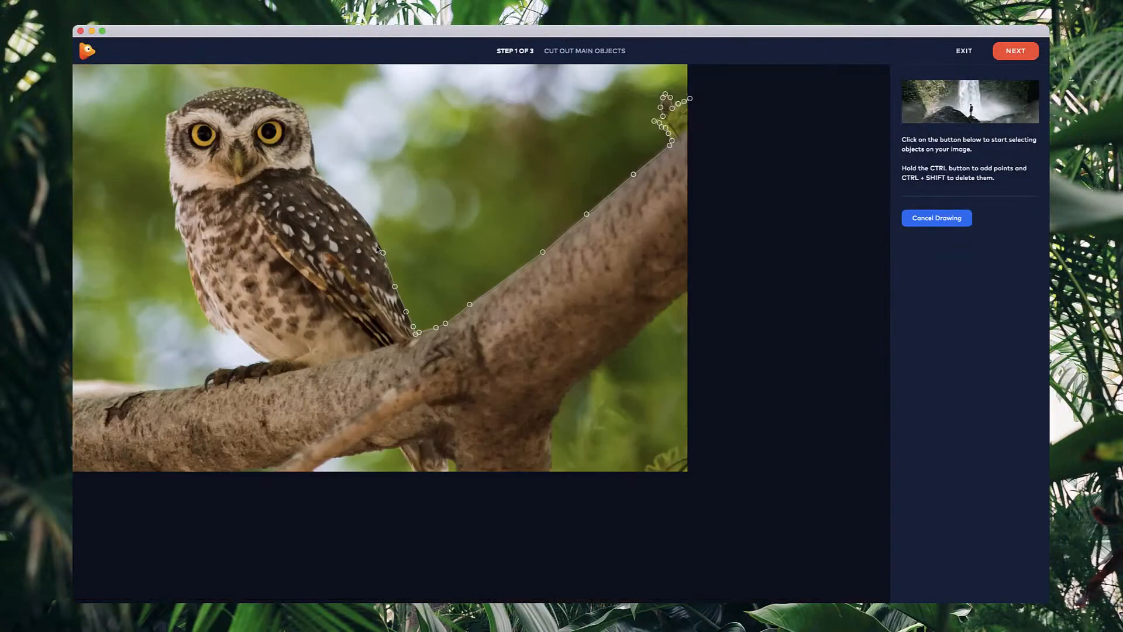
scroll(365, 246, "down", 1)
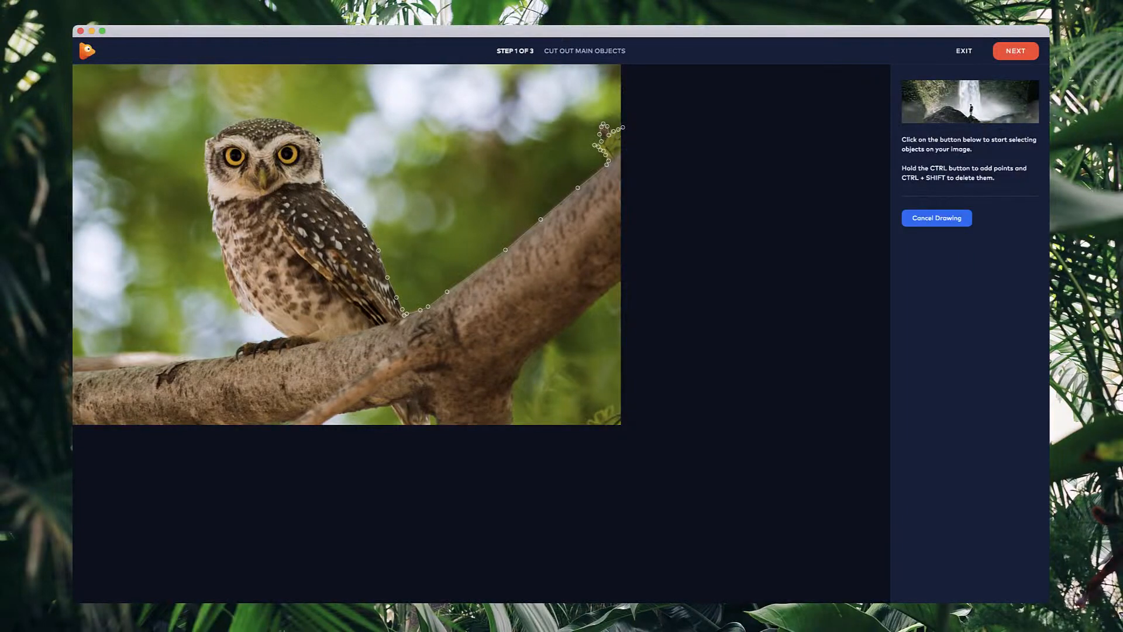
left_click_drag(317, 137, 582, 238)
scroll(561, 223, "up", 3)
left_click(577, 235)
left_click(571, 231)
left_click(533, 217)
left_click(517, 218)
left_click(490, 217)
left_click(463, 229)
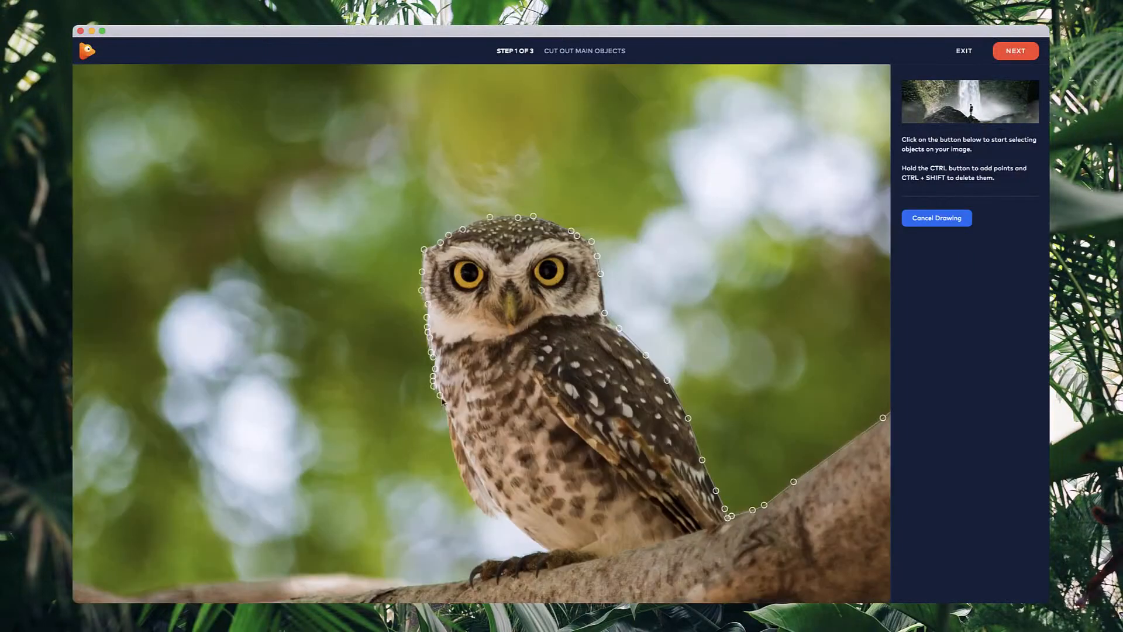
Step: Trace the outline around the owl's lower belly and down to its feet
left_click(496, 518)
left_click(492, 510)
left_click(502, 511)
left_click(515, 527)
left_click(547, 550)
left_click(527, 556)
Step: Trace the upper edge of the branch left of the owl and follow the image's left border to its lower corner
left_click_drag(331, 428, 643, 201)
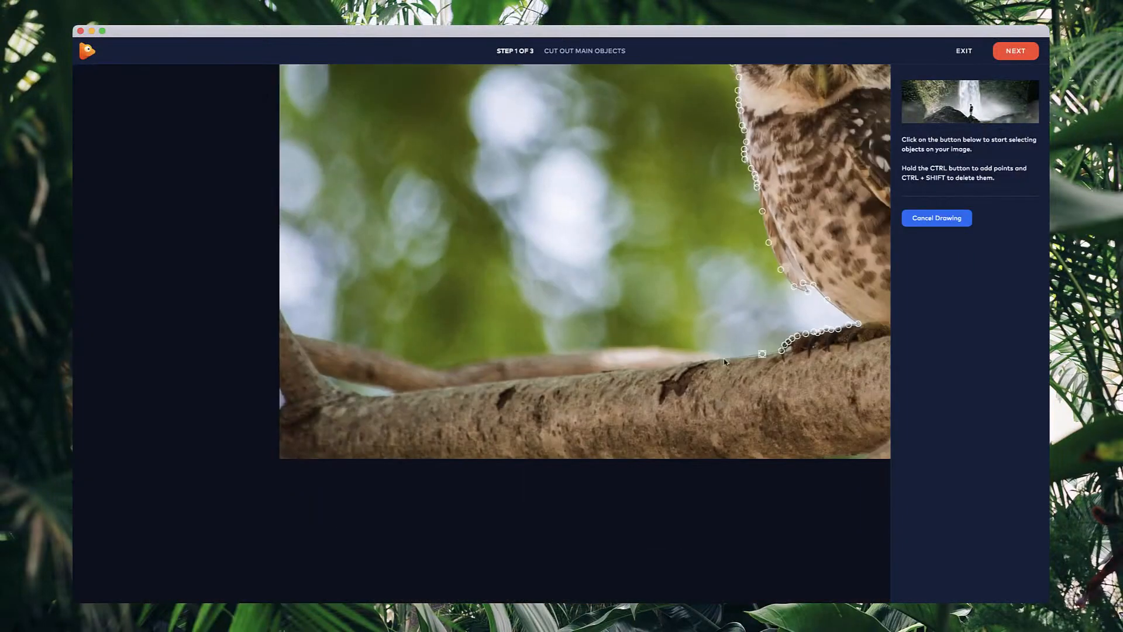
left_click(721, 359)
left_click(371, 349)
left_click(293, 333)
left_click(276, 302)
left_click(274, 386)
left_click(285, 400)
left_click(276, 409)
left_click(280, 471)
Step: Trace the branch's underside up to the right image border and close the outline at its starting point
scroll(454, 489, "down", 5)
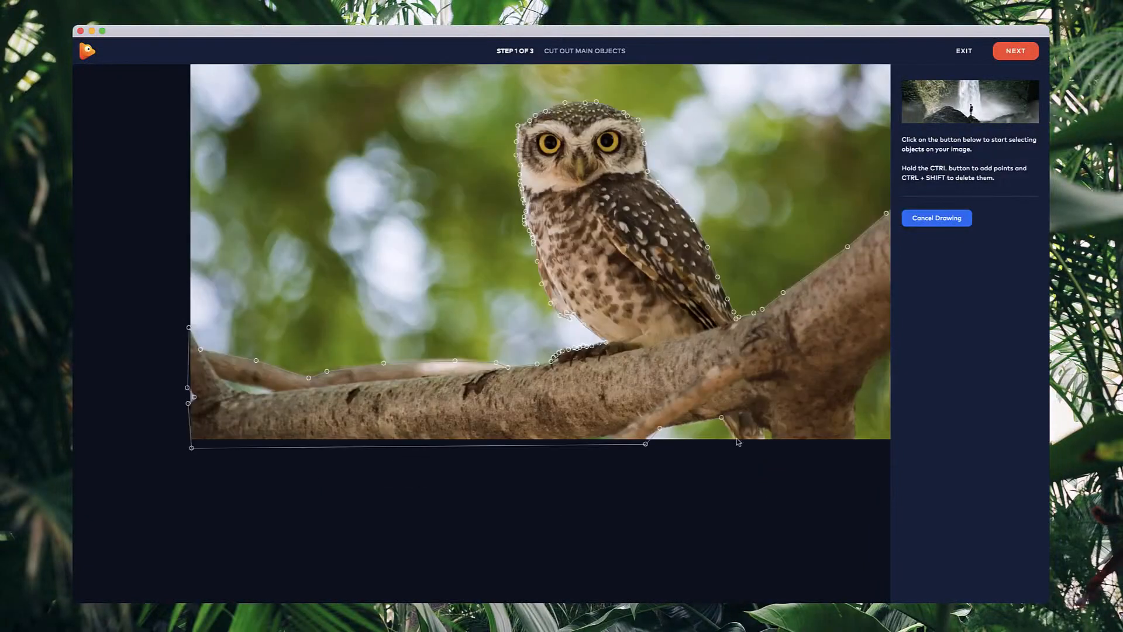
left_click(858, 391)
left_click_drag(868, 375, 560, 427)
left_click(560, 427)
left_click(581, 401)
left_click(611, 380)
left_click(674, 326)
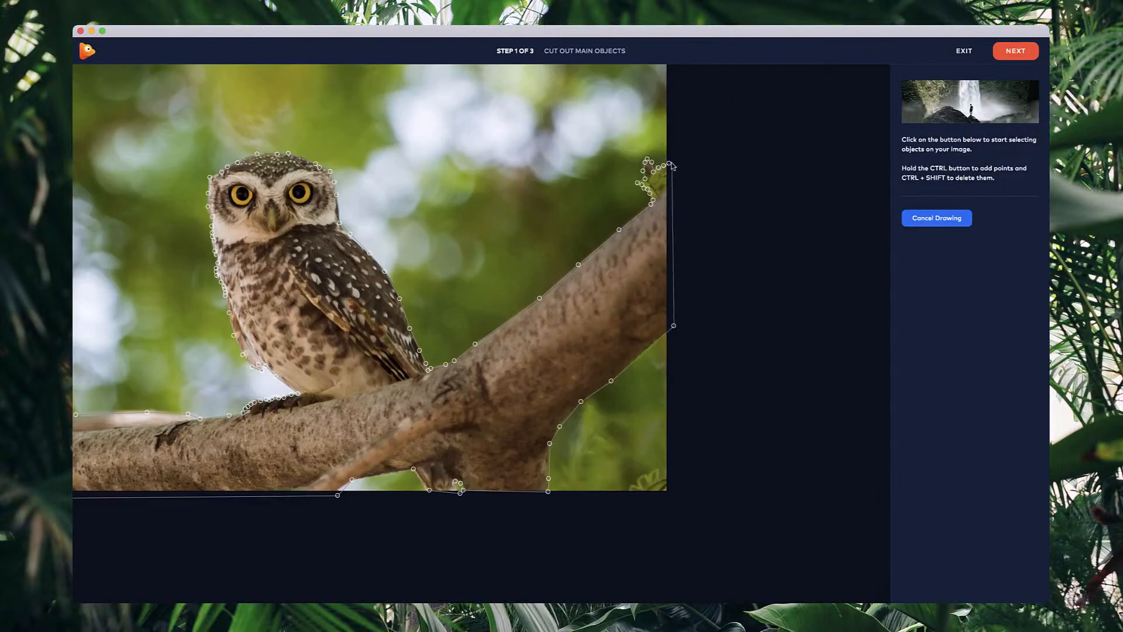
left_click(670, 163)
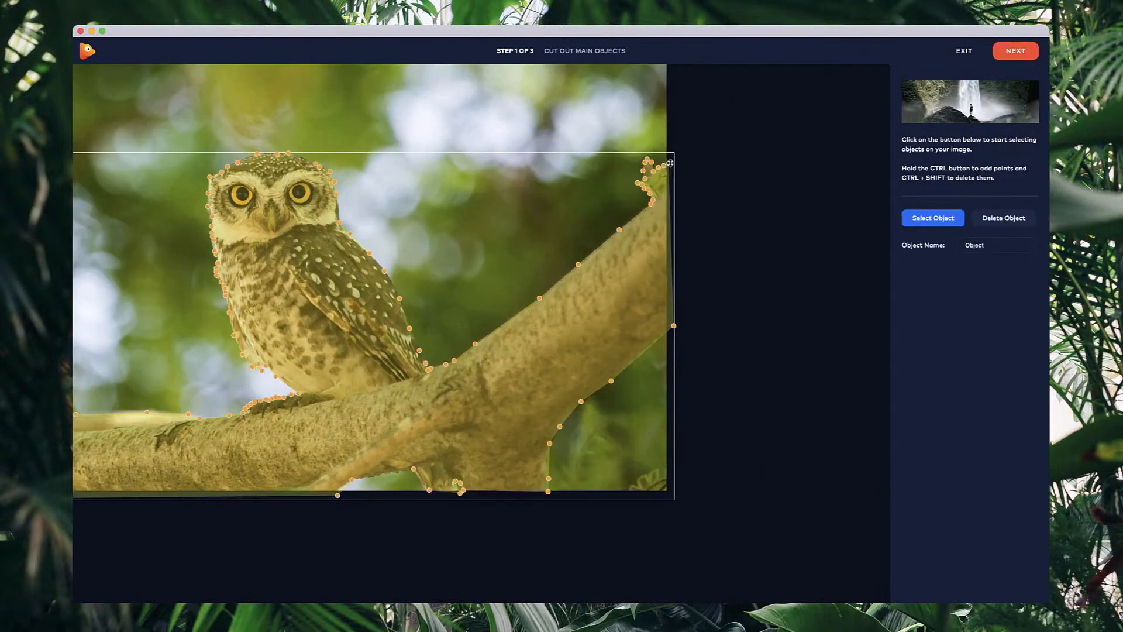
Step: Refine the cutout outline along the left side of the owl's head and neck by adding a point
left_click(726, 371)
scroll(304, 304, "up", 5)
scroll(263, 309, "down", 1)
left_click_drag(254, 311, 568, 391)
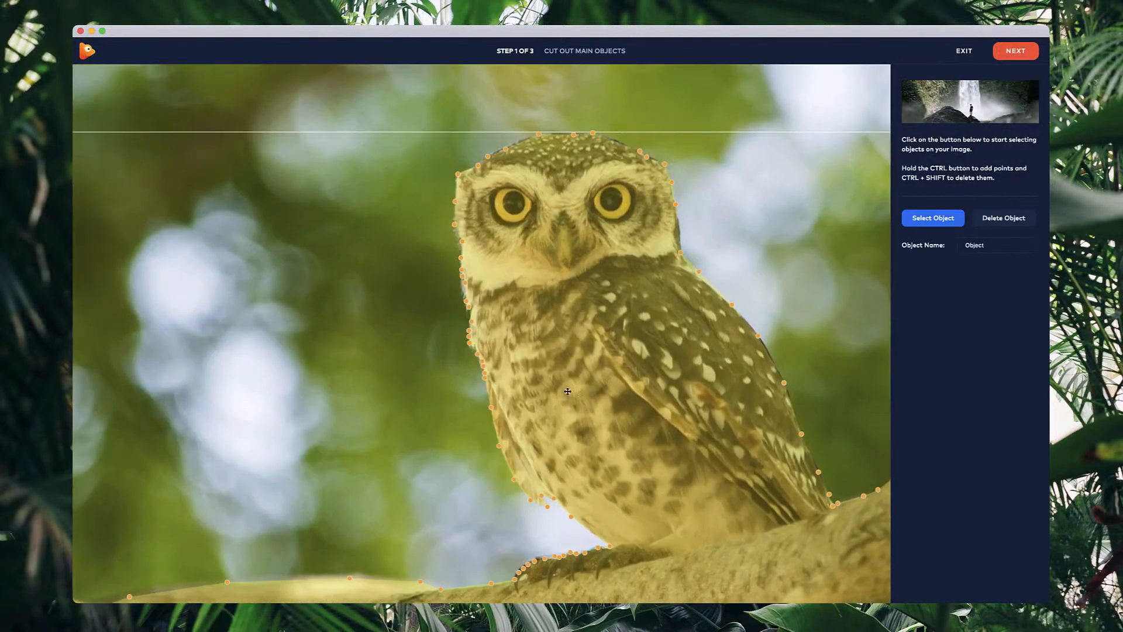
scroll(567, 391, "up", 3)
left_click_drag(365, 196, 524, 306)
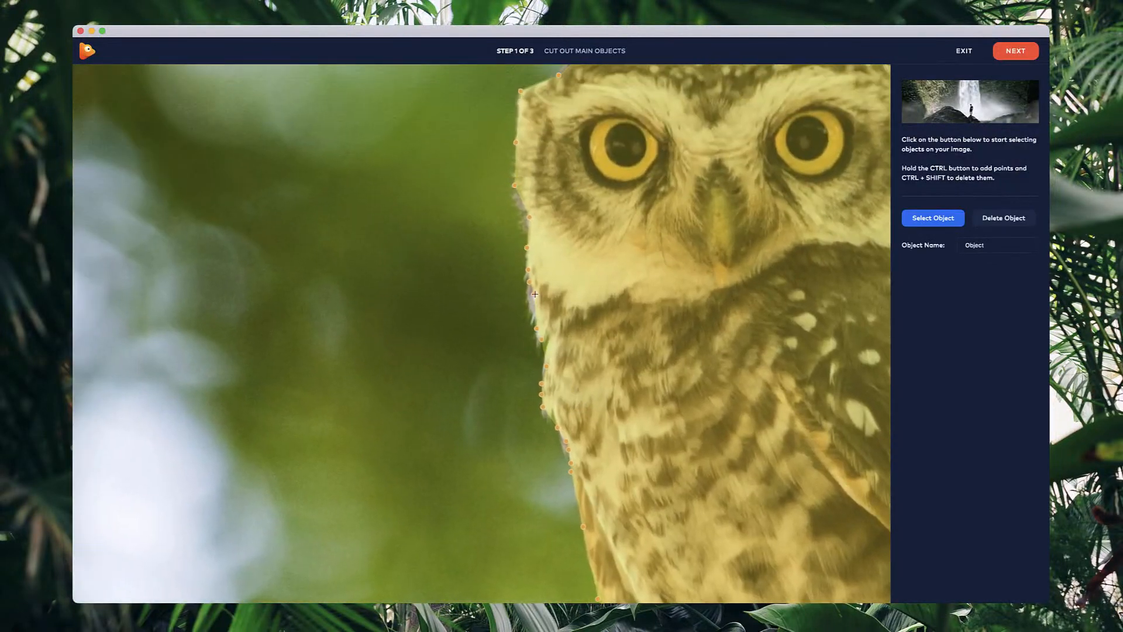
left_click(517, 203, "ctrl")
scroll(533, 223, "down", 3)
Step: Delete, add and reposition outline points along the crown so the cutout follows the owl's head more closely
scroll(597, 105, "up", 6)
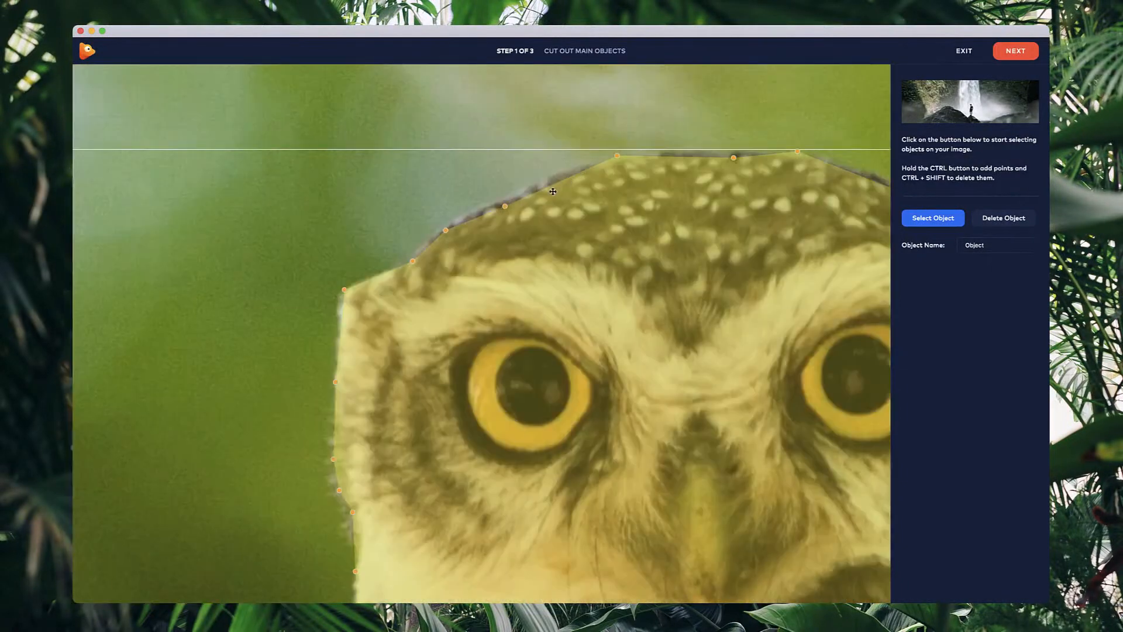
left_click(504, 207, "ctrl+shift")
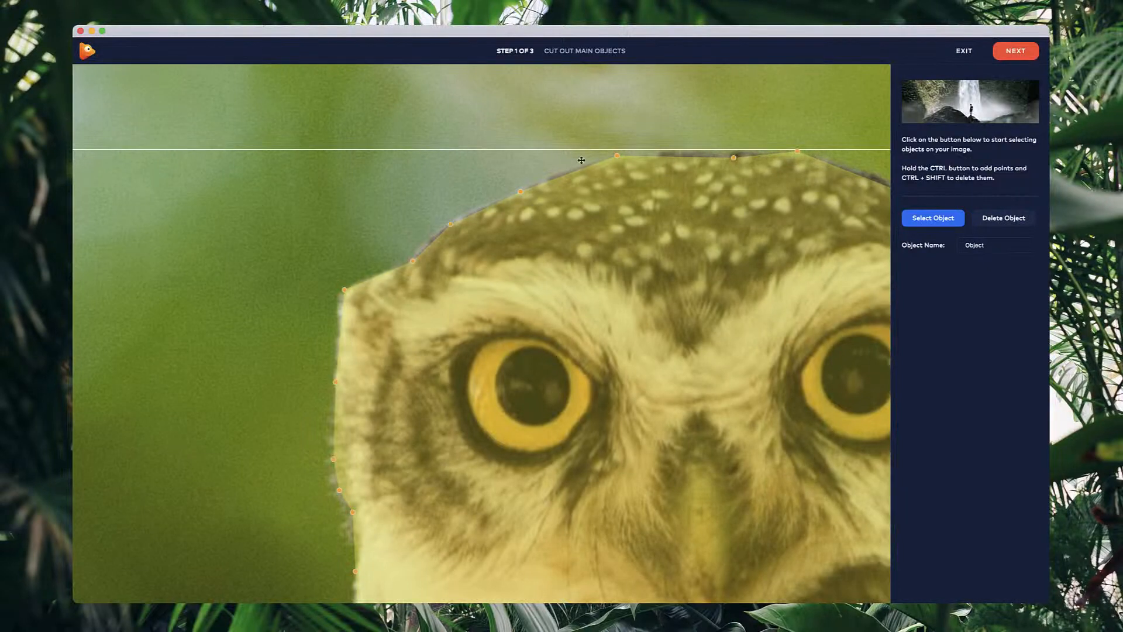
left_click_drag(618, 154, 678, 153)
left_click(606, 159, "ctrl+shift")
left_click_drag(819, 189, 602, 222)
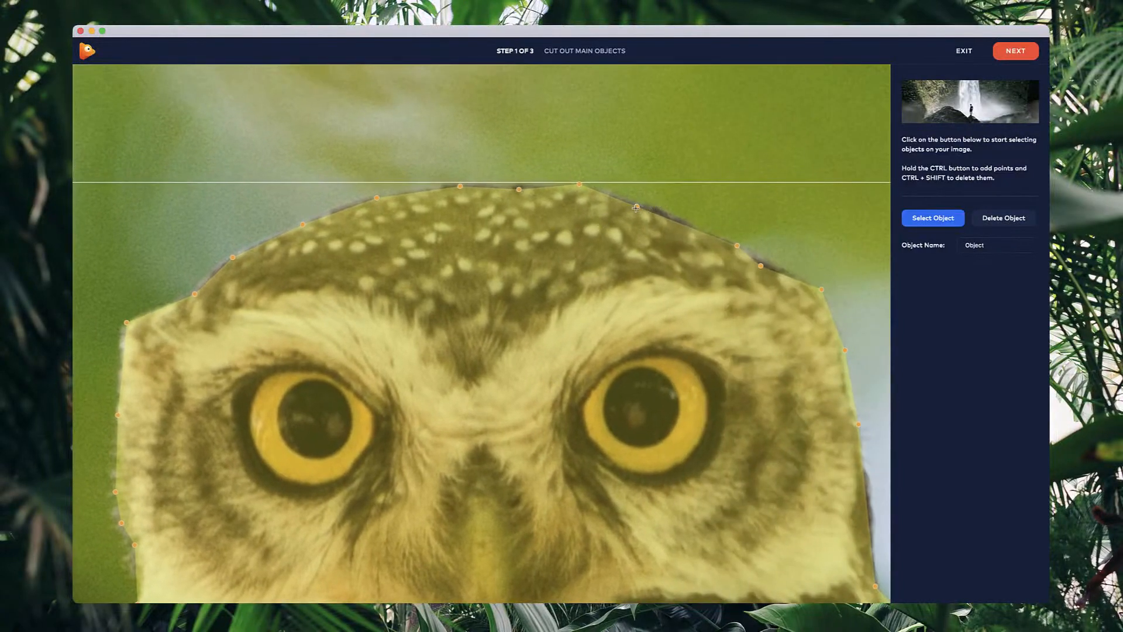
left_click_drag(636, 208, 657, 207)
Step: Name the cut-out object Owl and deselect it
scroll(725, 242, "down", 5)
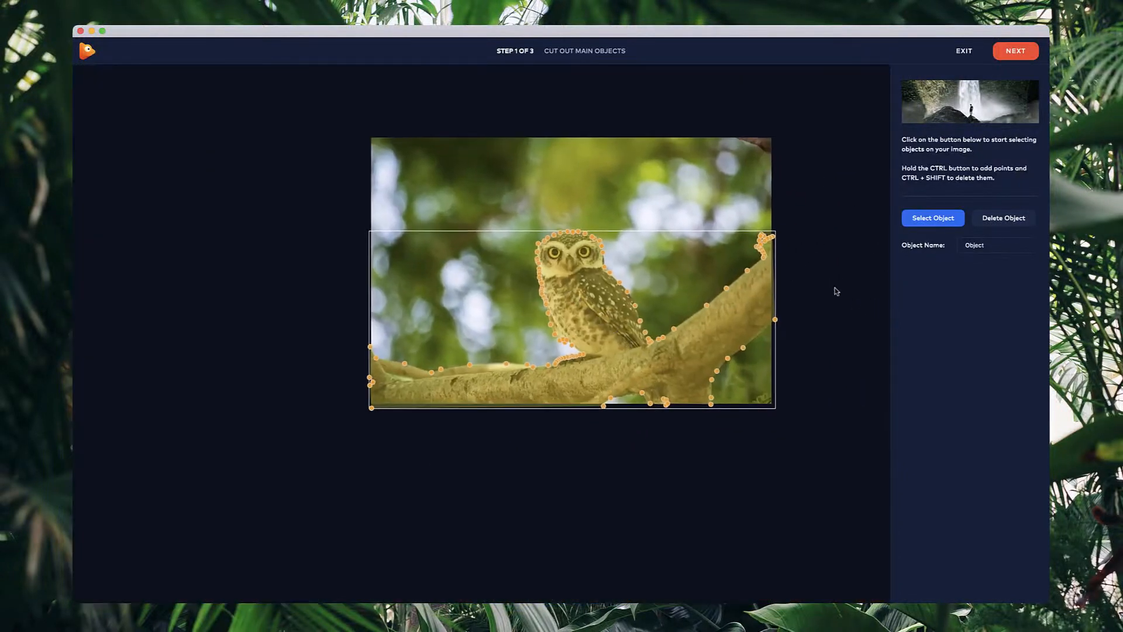
left_click(932, 248)
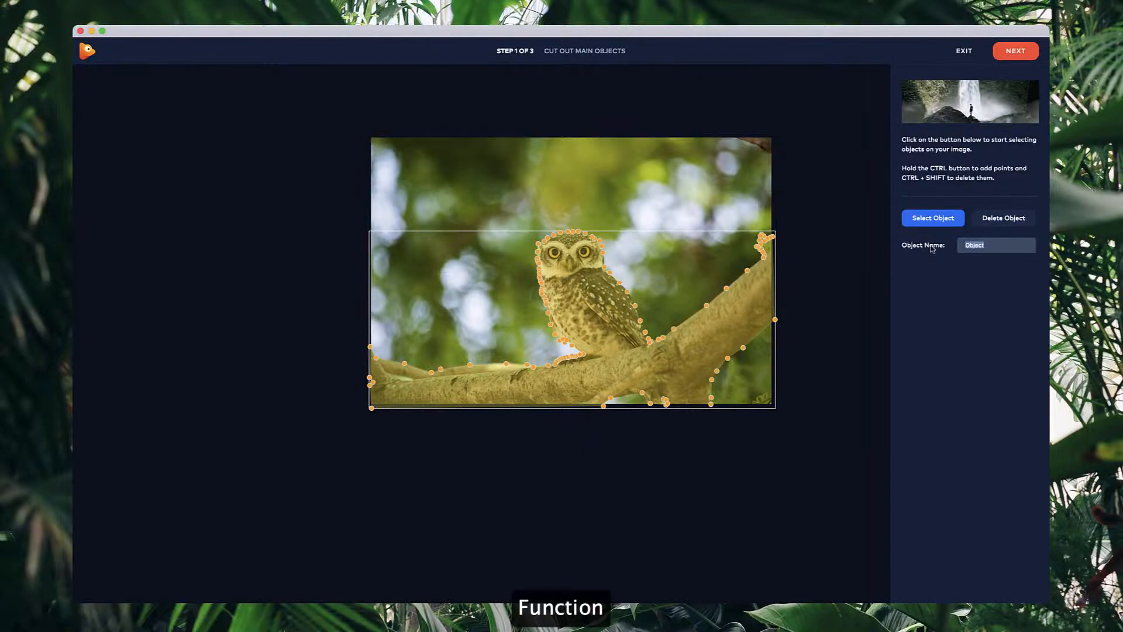
type("Owl")
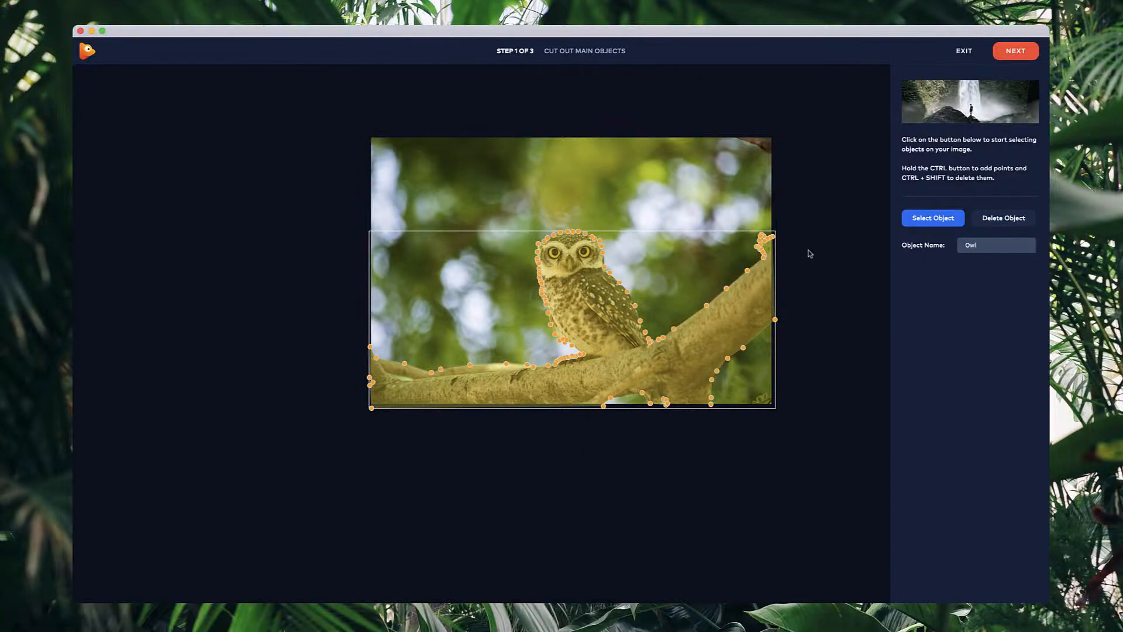
left_click(870, 247)
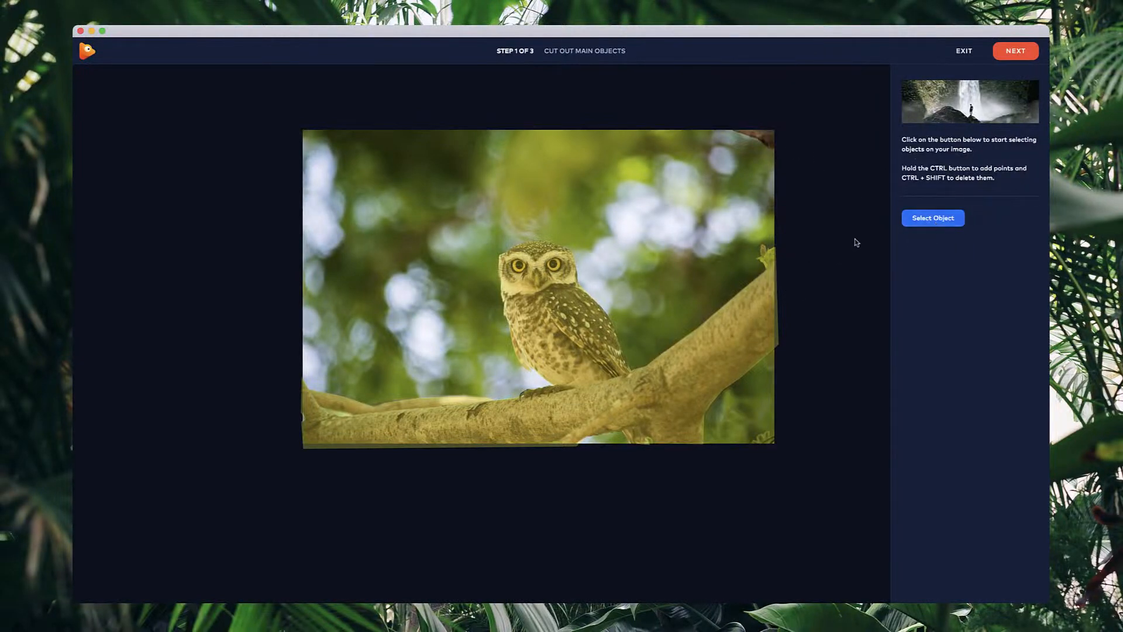
Step: Continue past the background fill stage without cloning and select the Owl layer in the animation editor
left_click(1012, 51)
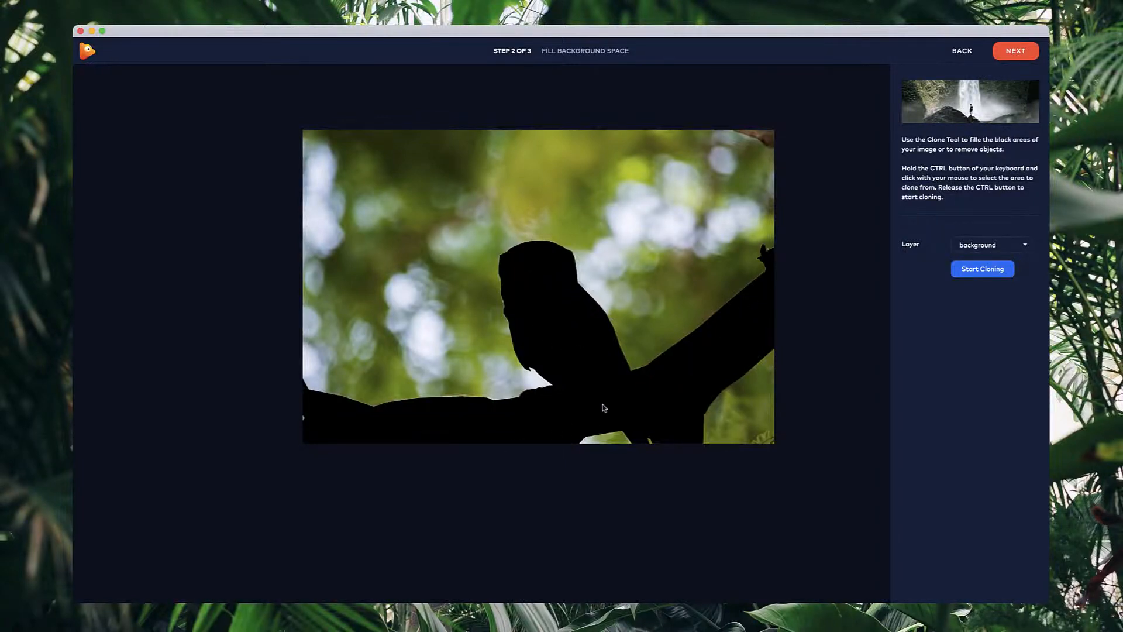
left_click(1027, 53)
left_click(631, 384)
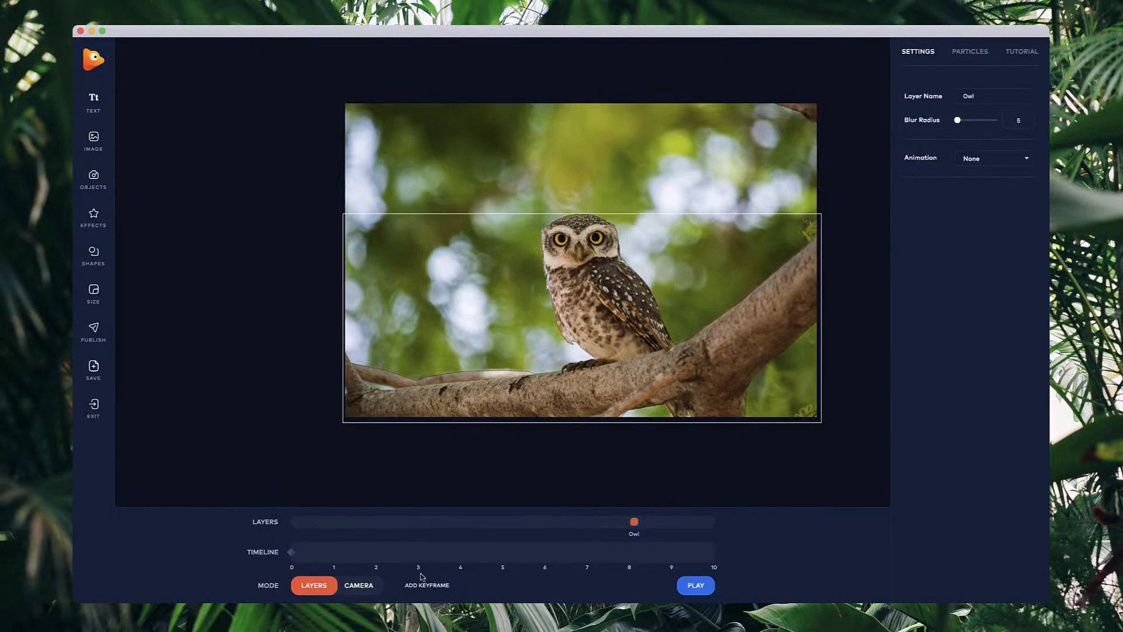
Step: Switch to camera mode, move the Owl layer's depth marker to about 6, and shift the camera toward the branch's lower left
left_click(350, 582)
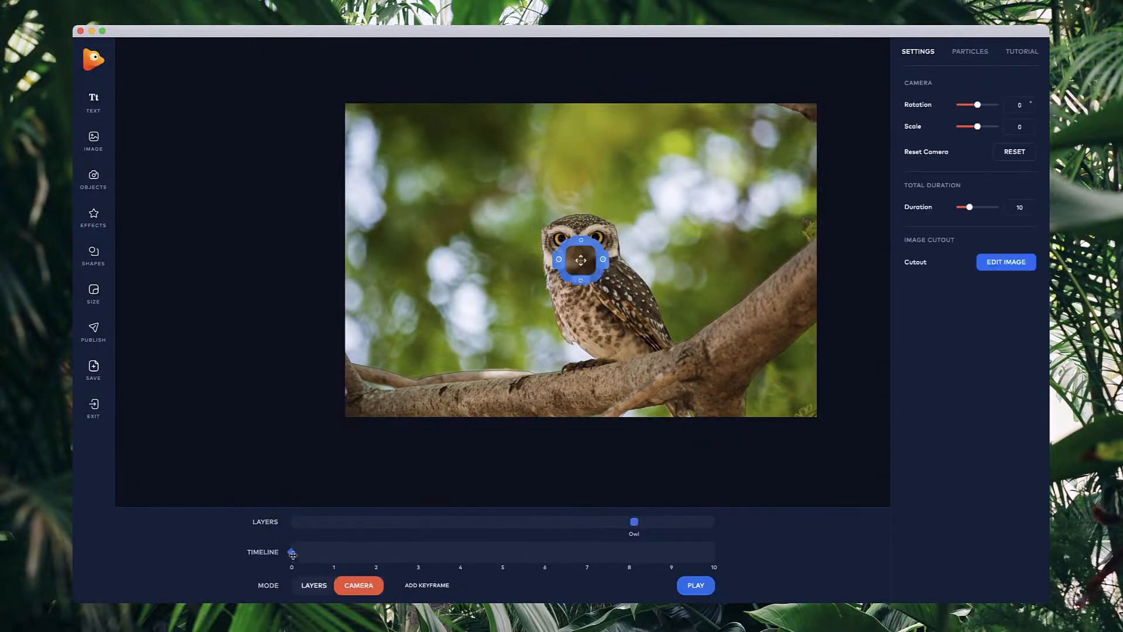
left_click_drag(634, 521, 544, 521)
left_click_drag(584, 261, 517, 346)
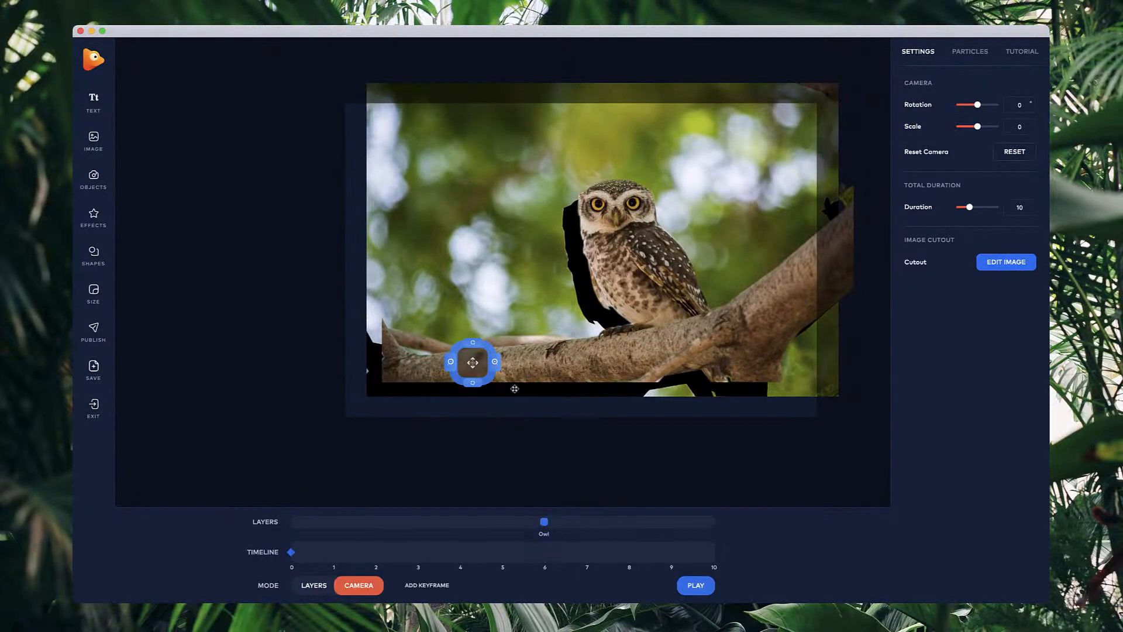
Step: Reopen the image cutout, advance to the background fill stage and start cloning on the background layer
left_click(1006, 262)
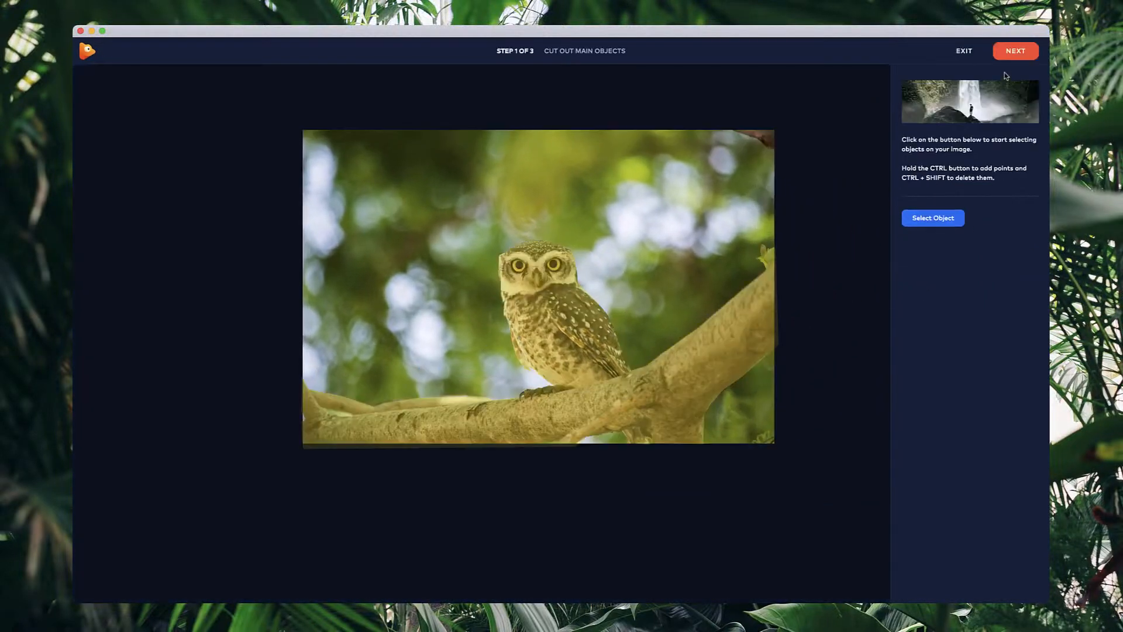
left_click(1015, 54)
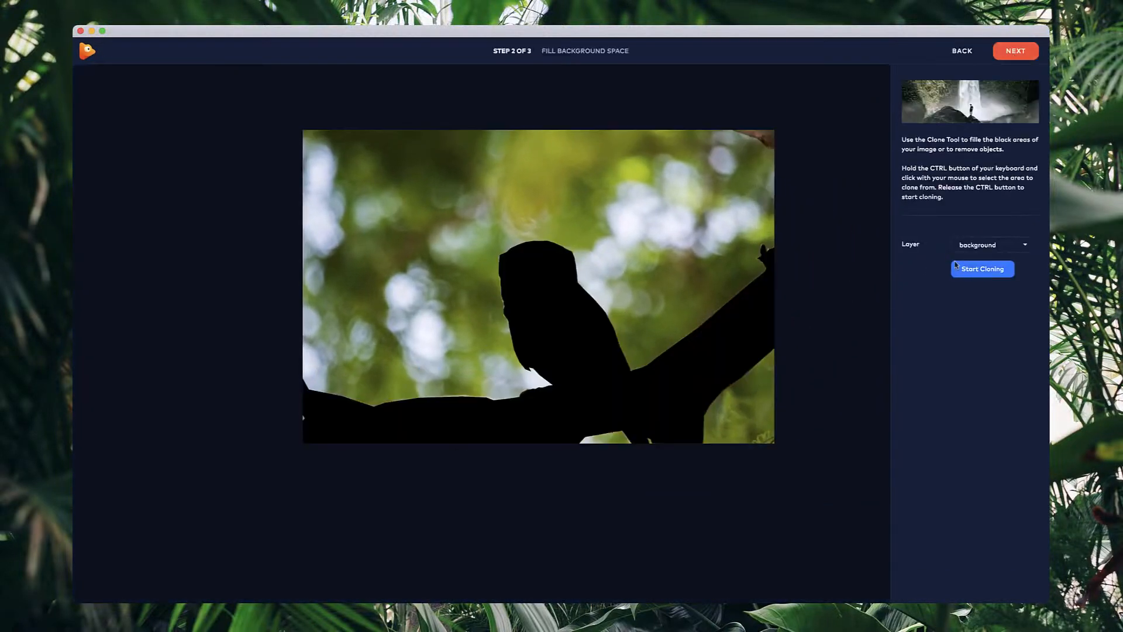
left_click(995, 269)
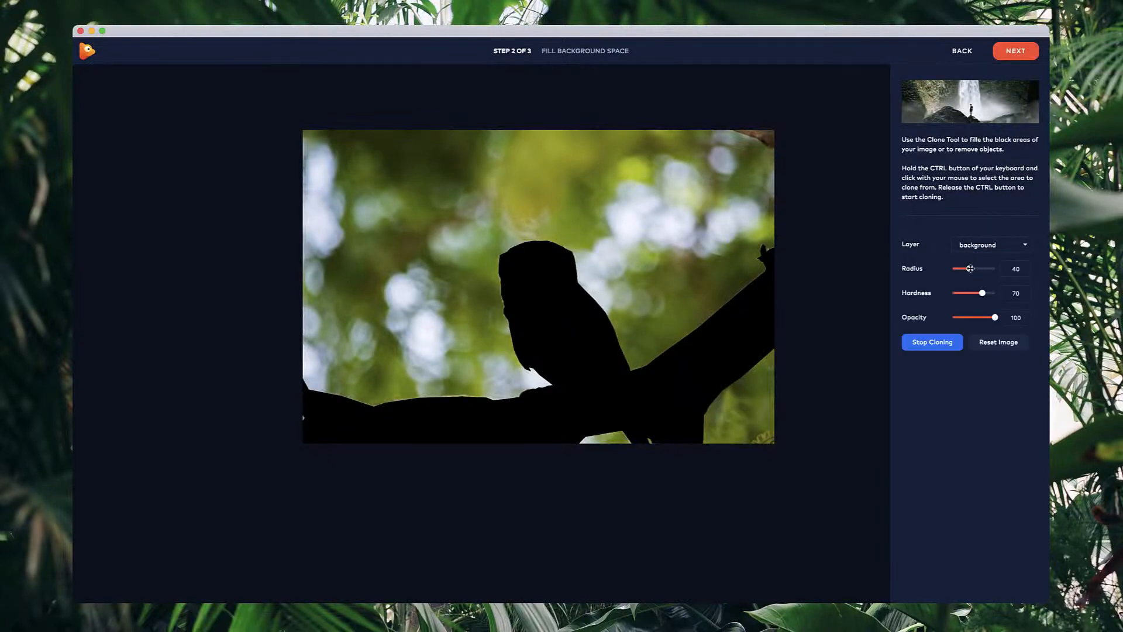
Step: Set the clone radius to 86 and clone bright foliage over the upper part of the owl silhouette
left_click_drag(969, 268, 986, 268)
left_click(622, 264, "ctrl")
mouse_move(611, 263)
left_mouse_down()
mouse_move(581, 285)
mouse_move(582, 313)
mouse_move(569, 272)
mouse_move(560, 281)
left_mouse_up()
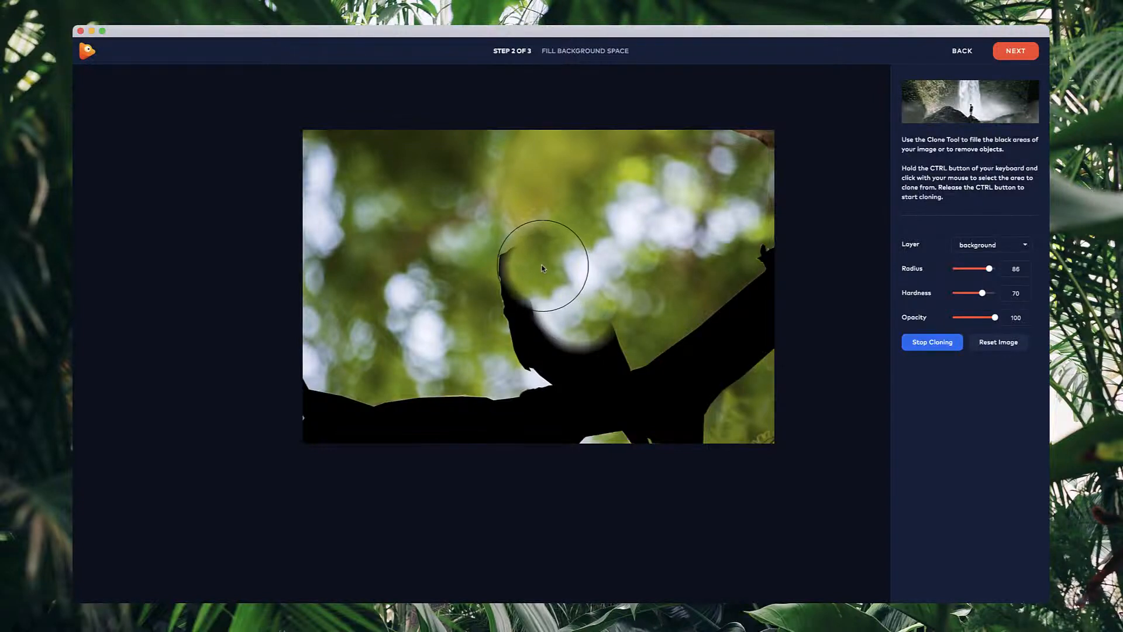
Step: Clone neighbouring foliage over the remaining edge and top of the owl's head silhouette
left_click(433, 248, "ctrl")
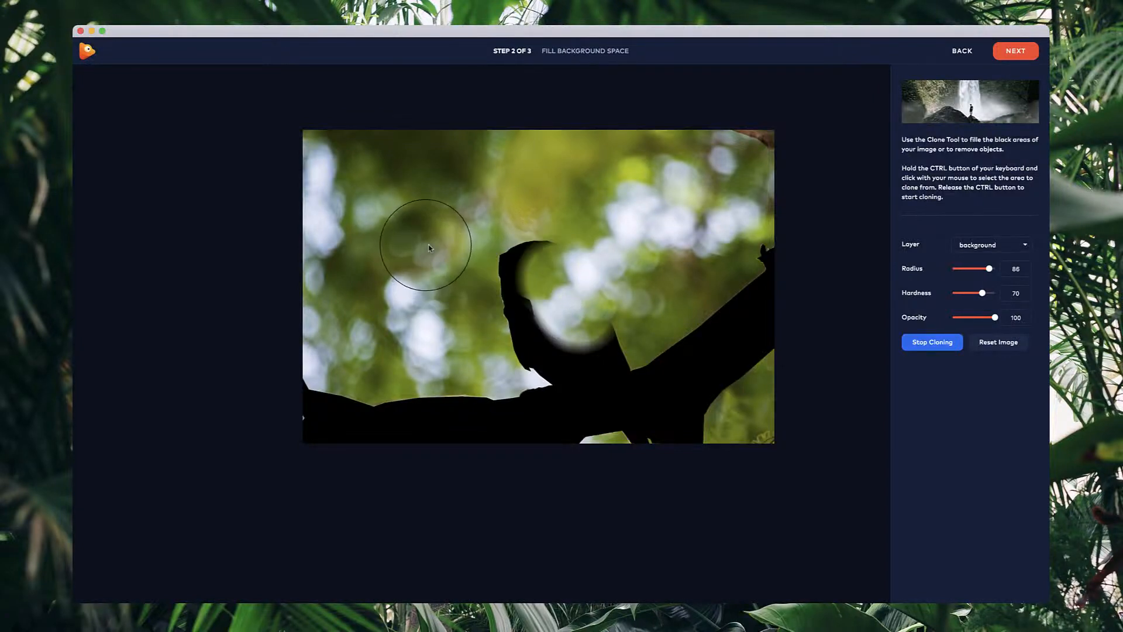
left_click(444, 236, "ctrl")
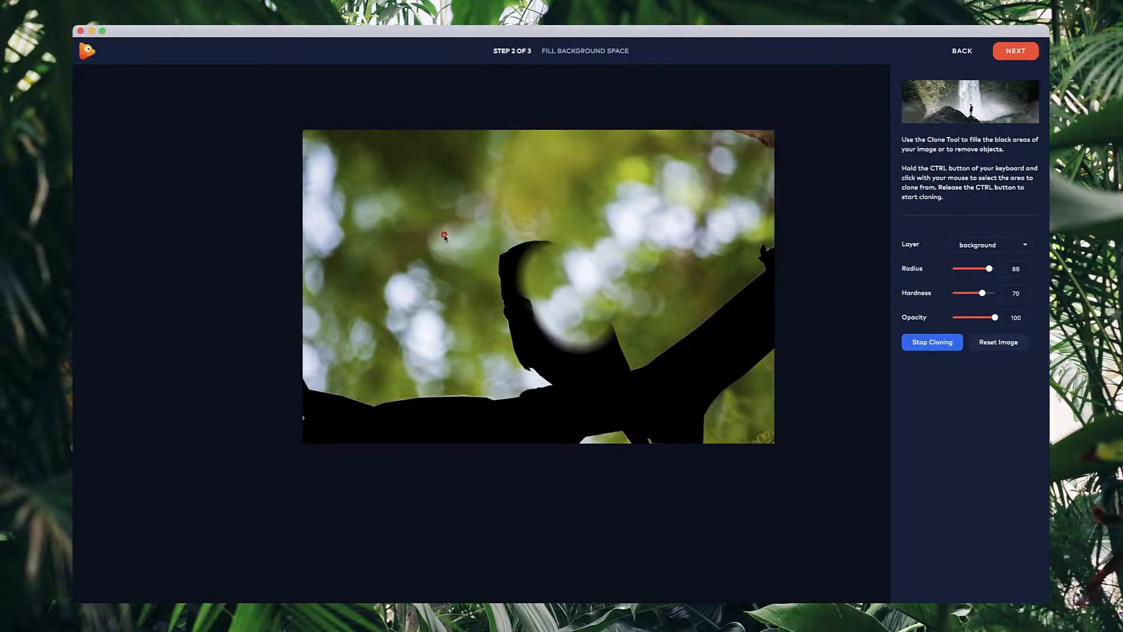
mouse_move(514, 252)
left_mouse_down()
mouse_move(497, 244)
mouse_move(514, 277)
left_mouse_up()
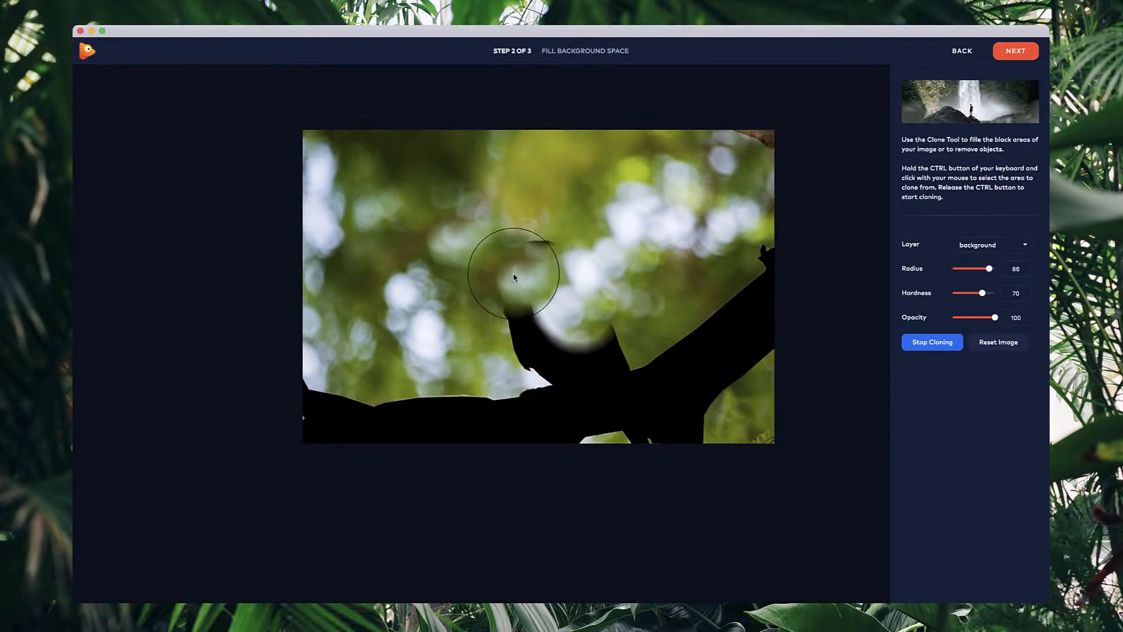
left_click(529, 186, "ctrl")
mouse_move(523, 214)
left_mouse_down()
mouse_move(514, 230)
mouse_move(539, 231)
left_mouse_up()
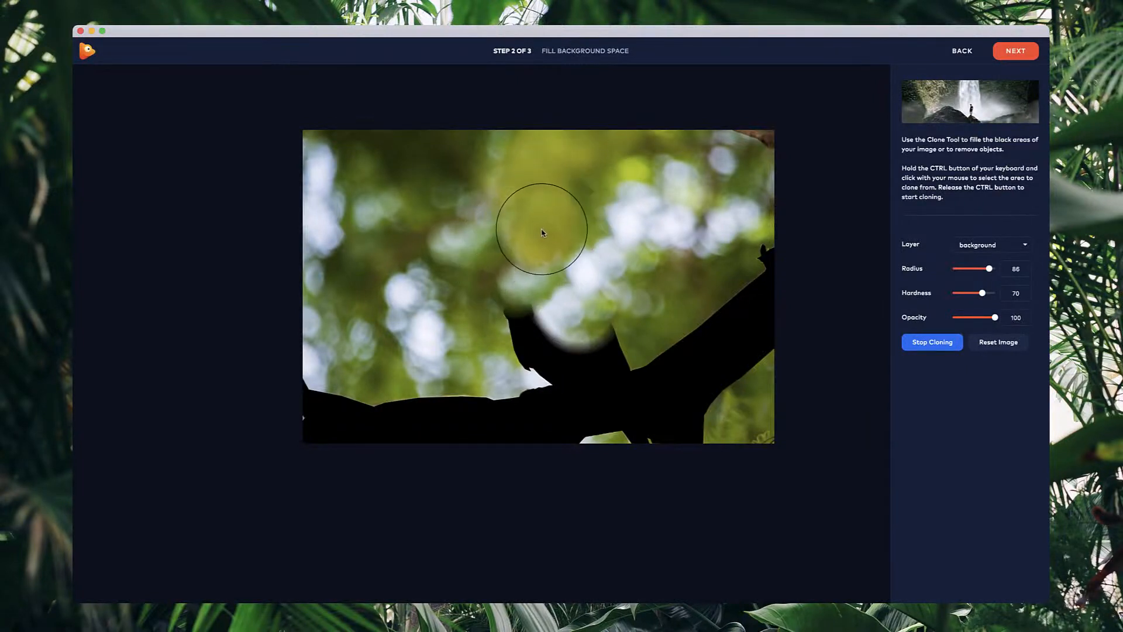
Step: Clone foliage over the left stretch of the branch and the lower left edge of the owl silhouette
left_click(417, 349, "ctrl")
mouse_move(442, 421)
left_mouse_down()
mouse_move(441, 431)
mouse_move(391, 422)
mouse_move(351, 434)
mouse_move(462, 392)
mouse_move(496, 419)
mouse_move(480, 409)
mouse_move(514, 412)
mouse_move(522, 342)
left_mouse_up()
left_click(372, 417)
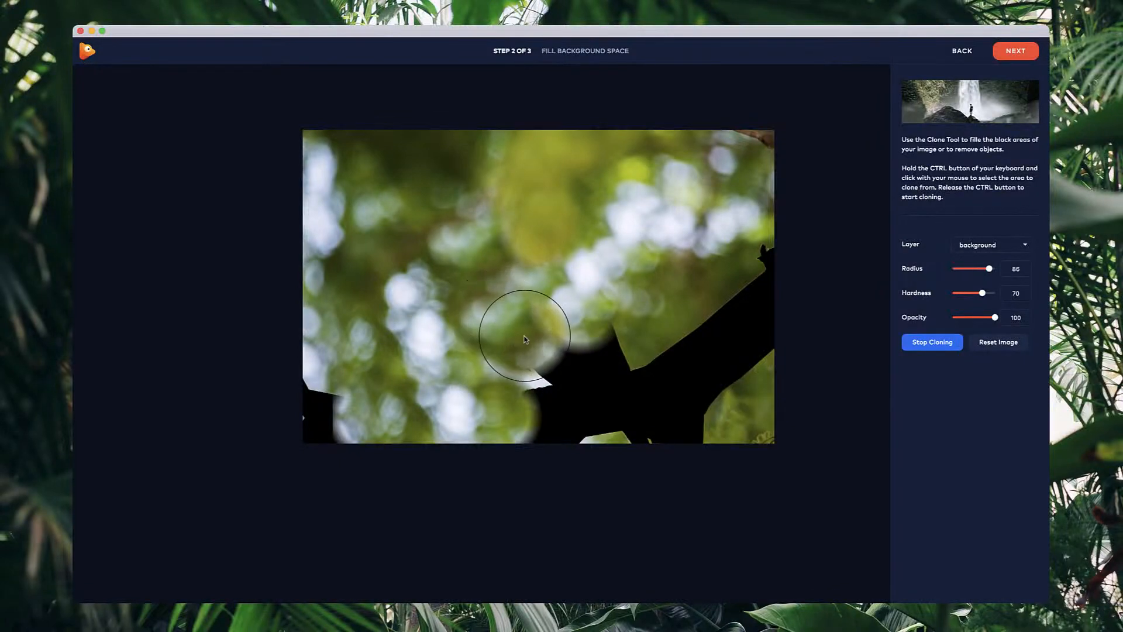
left_click_drag(528, 341, 537, 395)
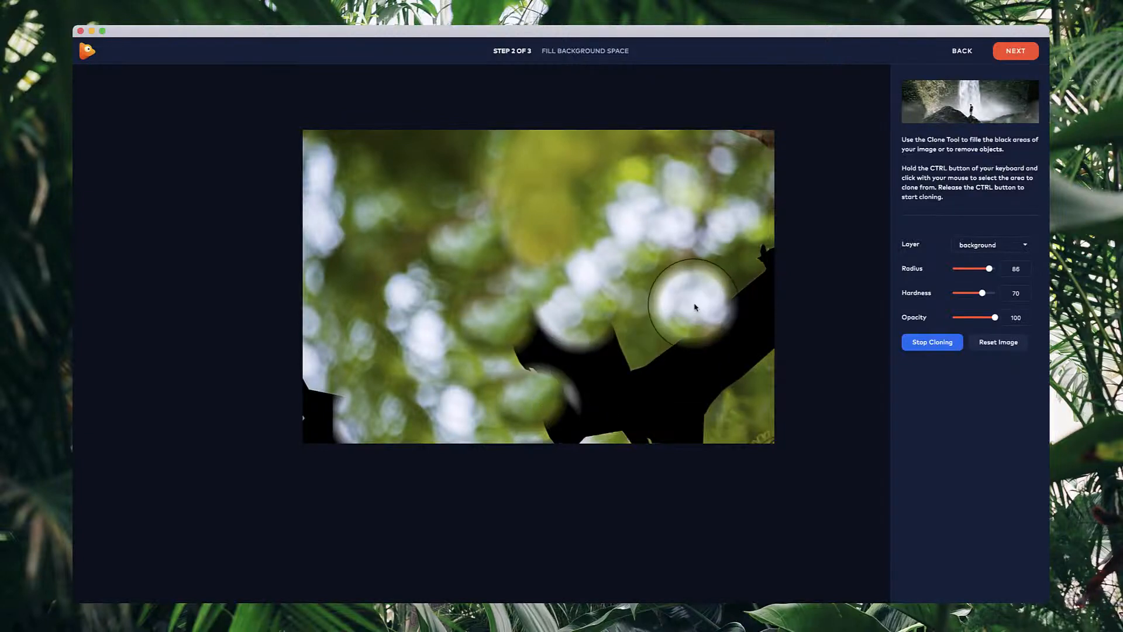
Step: Reduce the clone radius to 55 and clone green foliage over the upper edge of the right branch
scroll(683, 284, "up", 4)
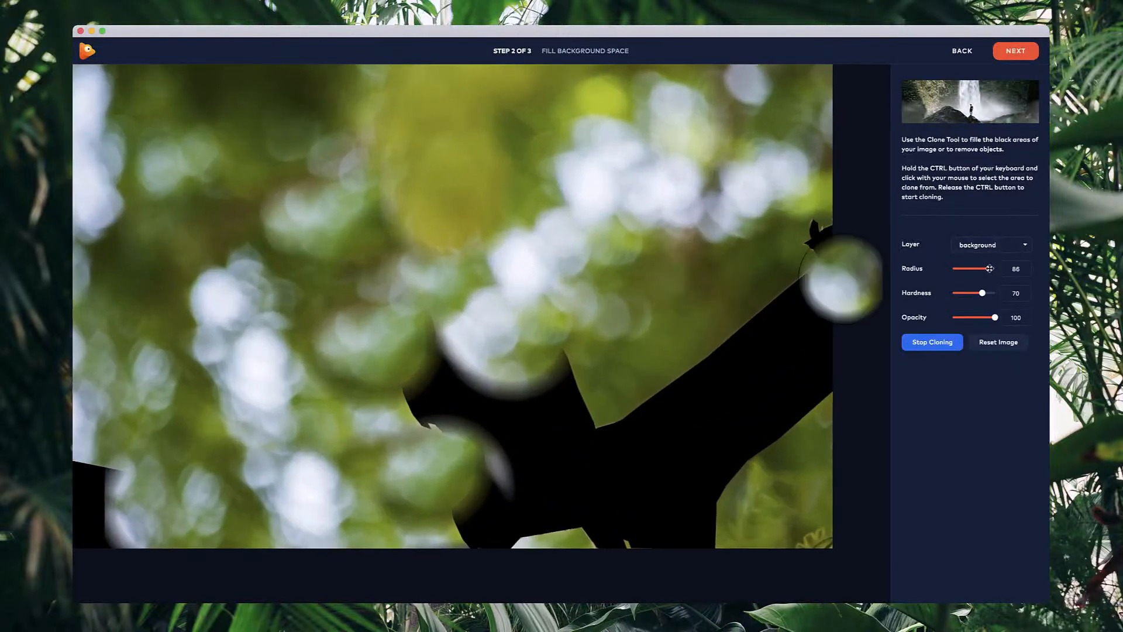
left_click_drag(979, 269, 976, 269)
scroll(709, 301, "down", 4)
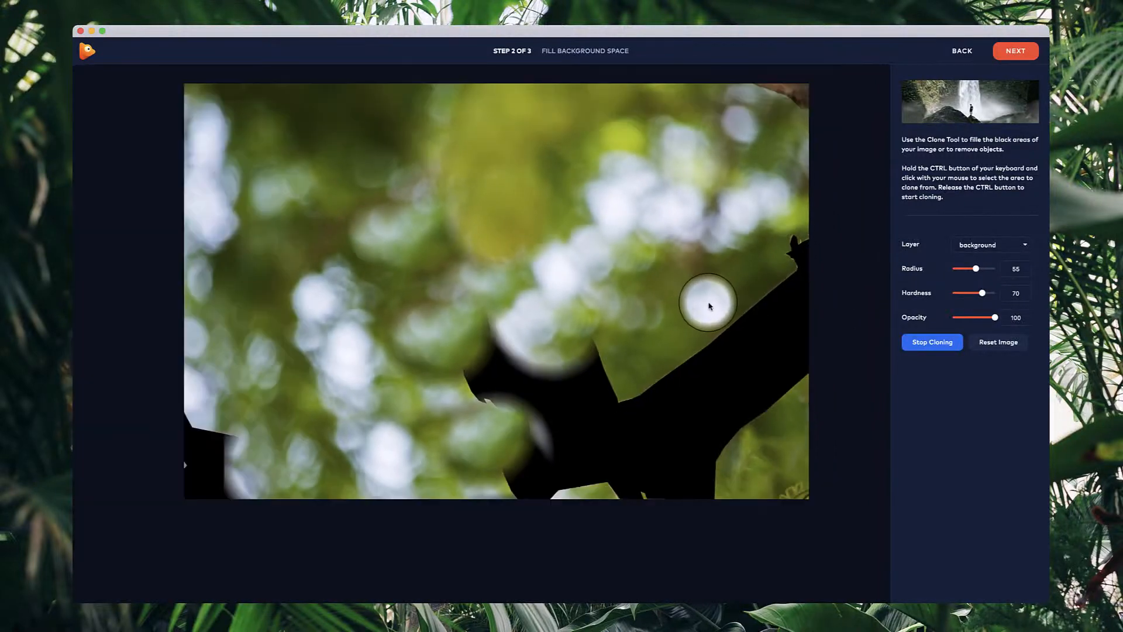
left_click(709, 304, "ctrl")
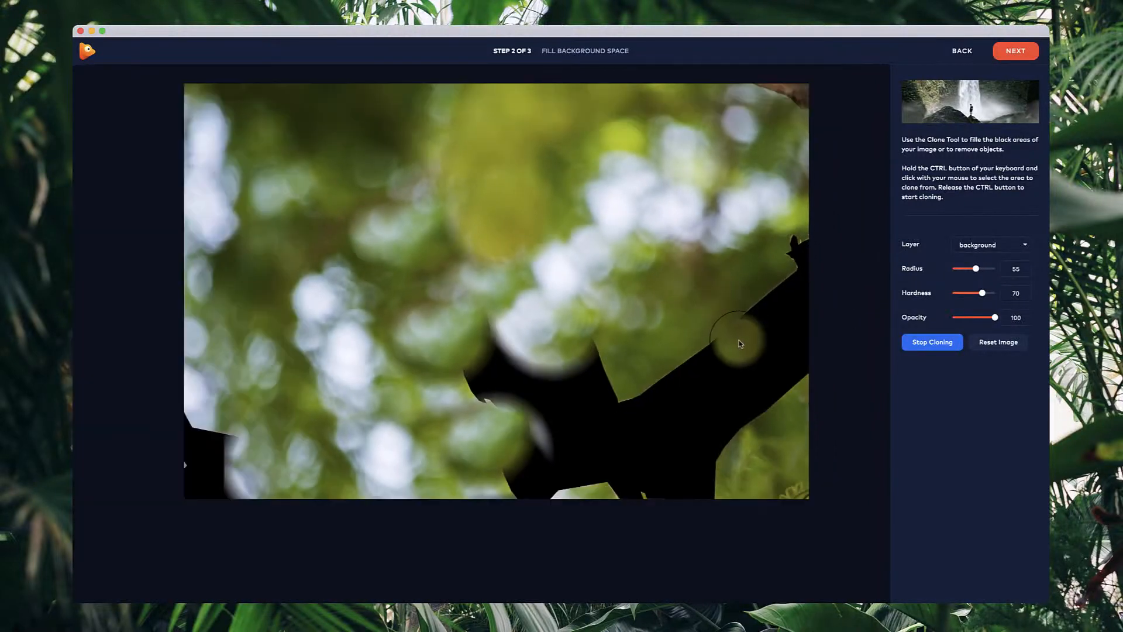
left_click(735, 344)
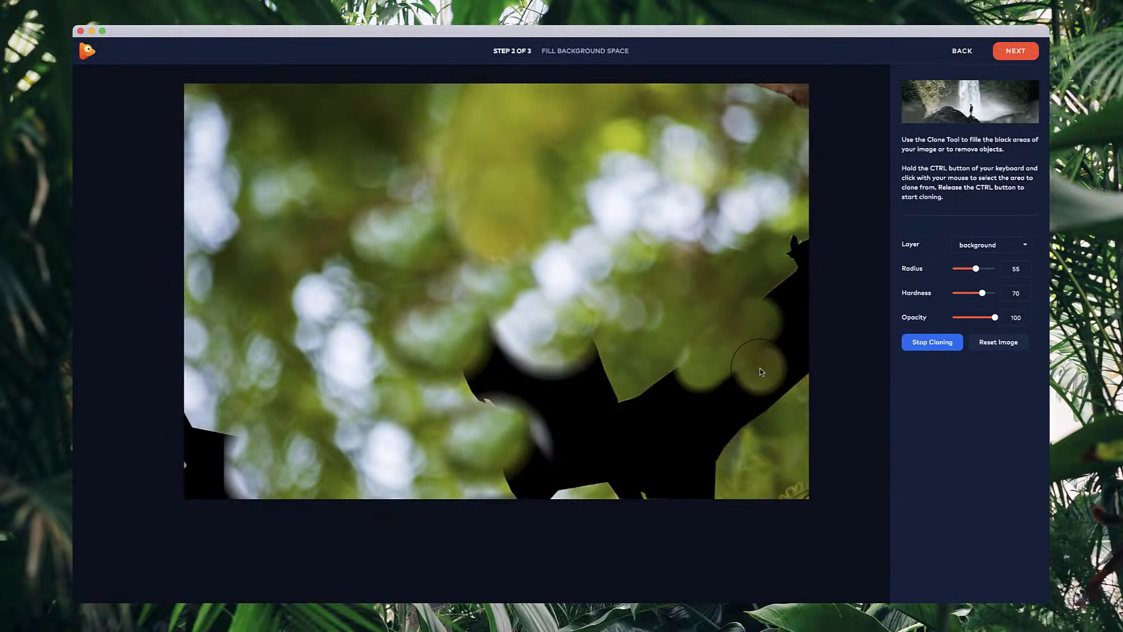
Step: Set the clone radius to 80 and clone foliage over the left part of the remaining owl body
scroll(738, 353, "down", 2)
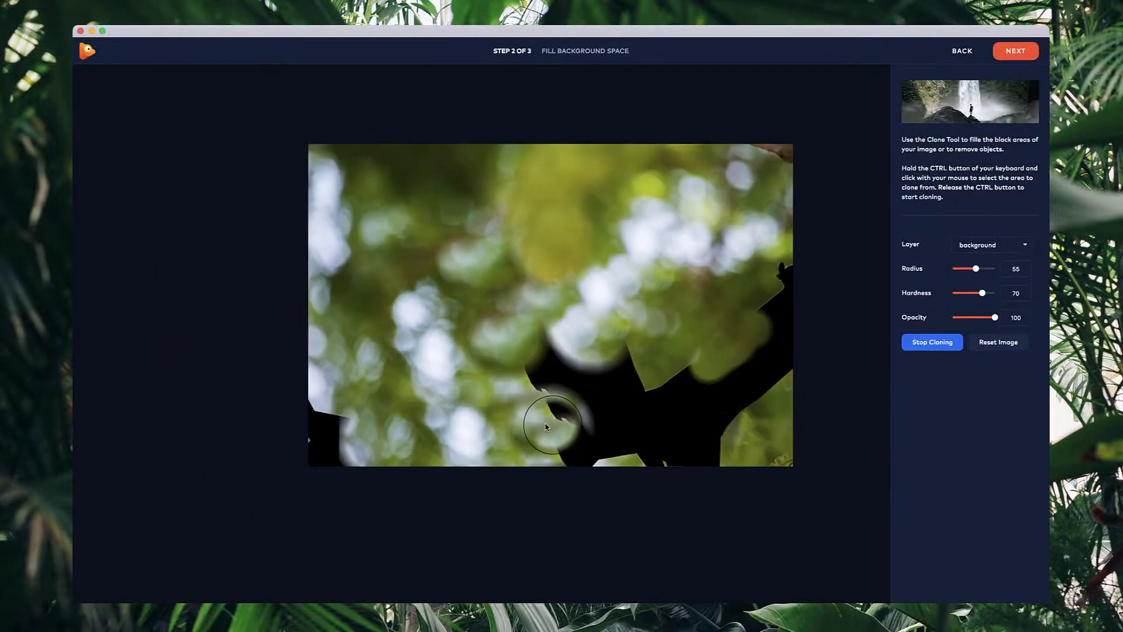
left_click(494, 364, "ctrl")
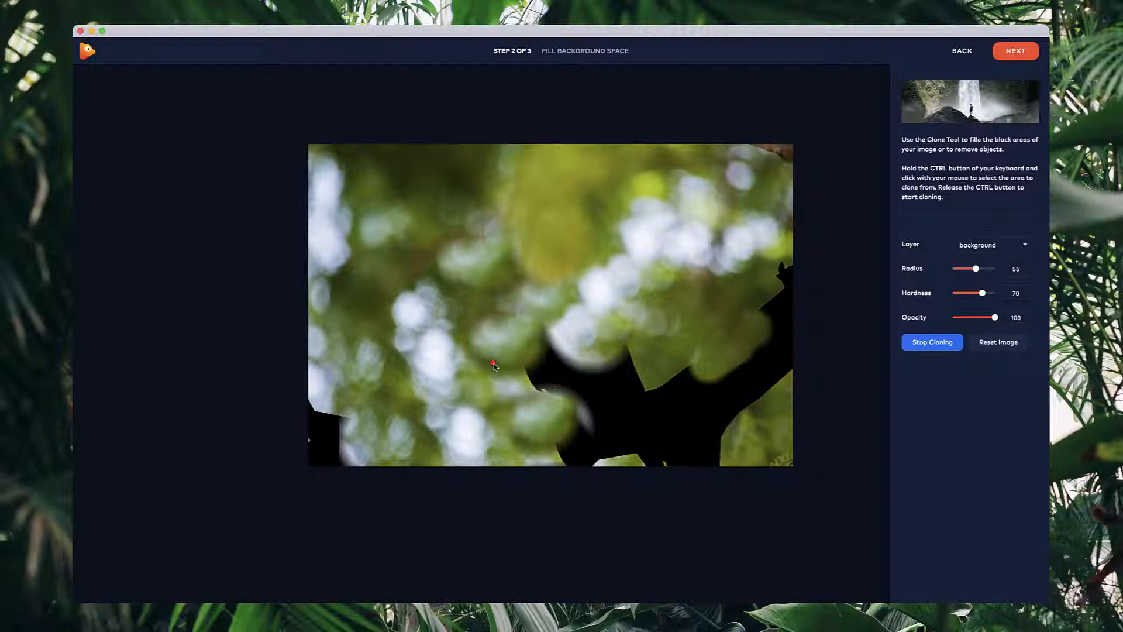
left_click_drag(983, 268, 986, 268)
left_click(529, 391)
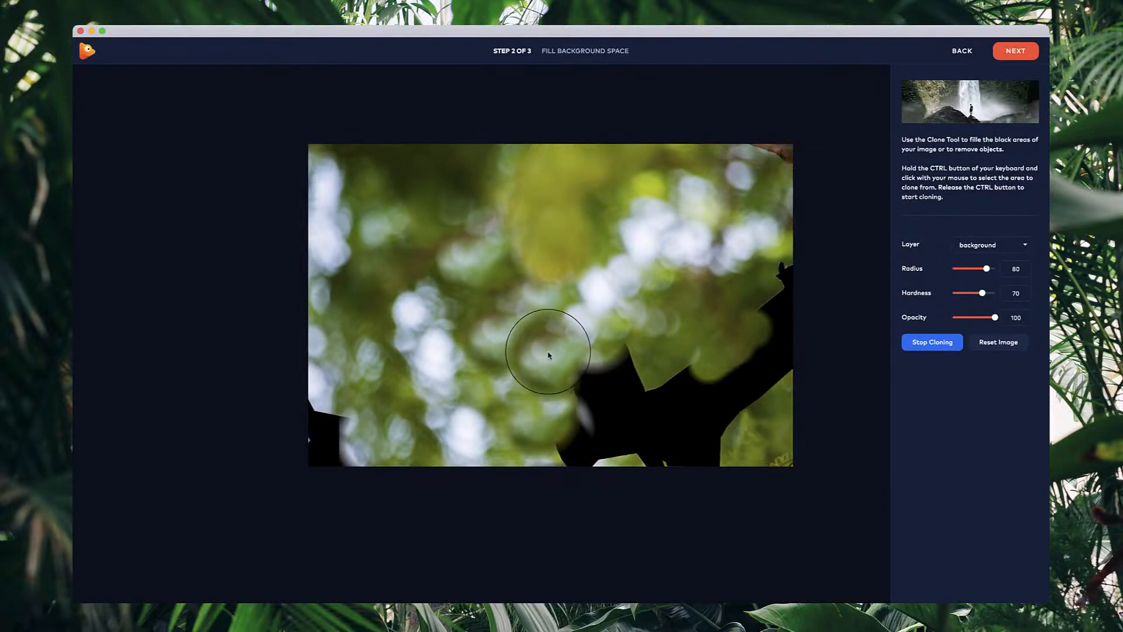
Step: Clone foliage over the rest of the owl's body and the branch section directly beneath it
left_click(746, 395)
scroll(744, 392, "up", 4)
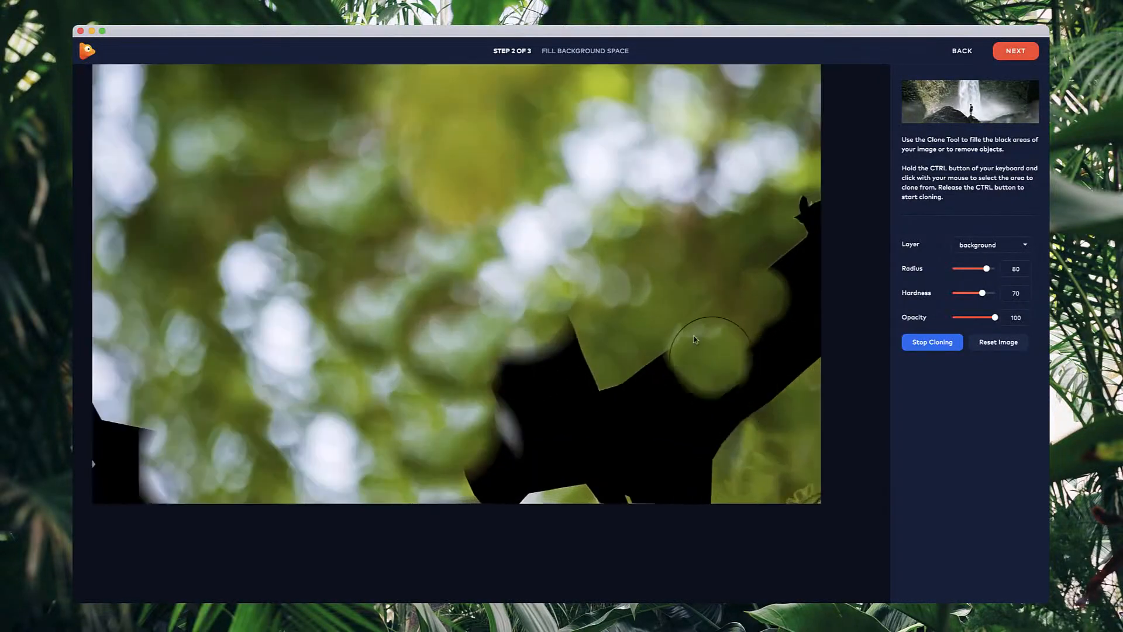
scroll(619, 341, "up", 3)
scroll(560, 348, "down", 2)
scroll(557, 349, "down", 3)
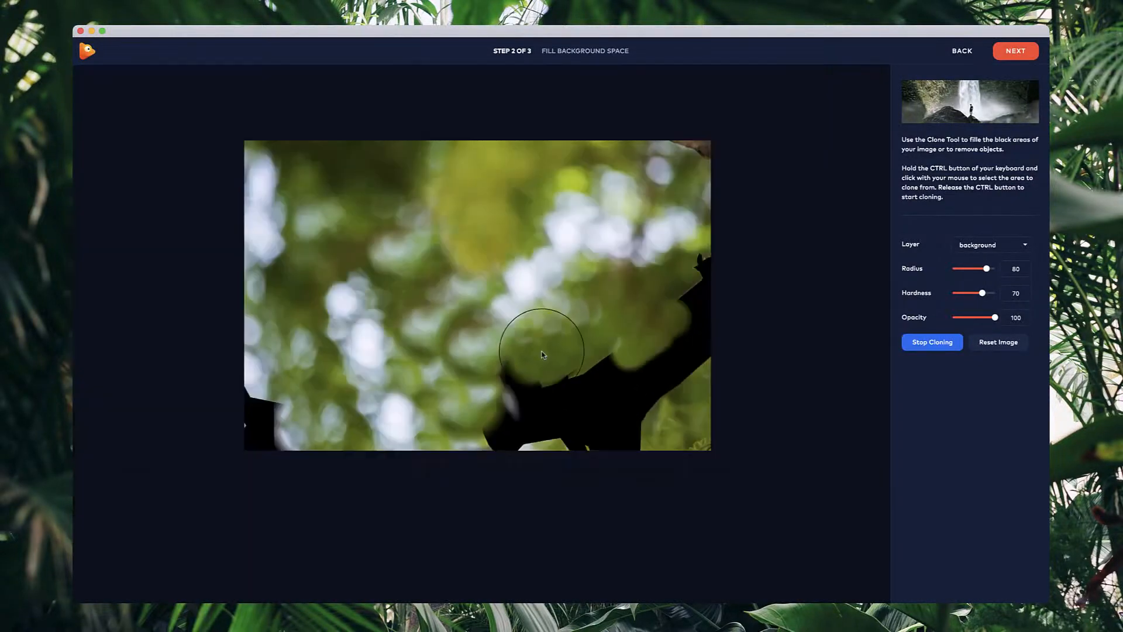
left_click(343, 243, "ctrl")
left_click(522, 381)
left_click(546, 407)
left_click(504, 433)
Step: Sample the green foliage above the right branch and clone it over the black fork of the branch
scroll(732, 440, "up", 5)
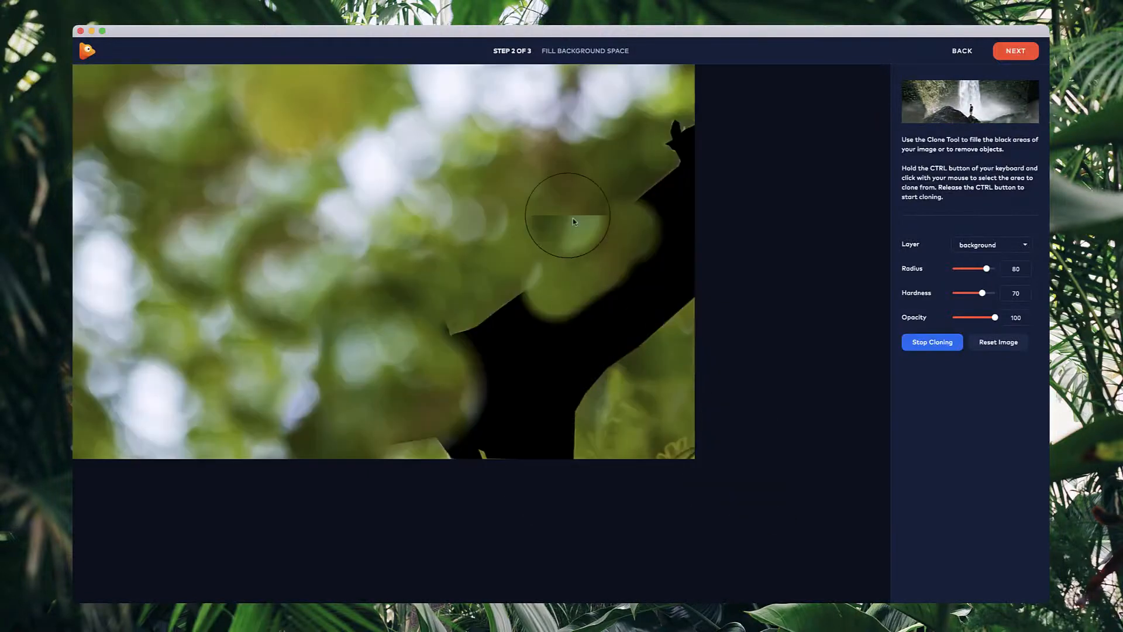
left_click(567, 216, "ctrl")
scroll(520, 323, "down", 2)
left_click(523, 322)
left_click(488, 352)
scroll(487, 351, "down", 1)
Step: Lower the clone hardness to 56 and clone foliage over the upper end of the right branch
left_click_drag(982, 293, 976, 293)
left_click(528, 309, "ctrl")
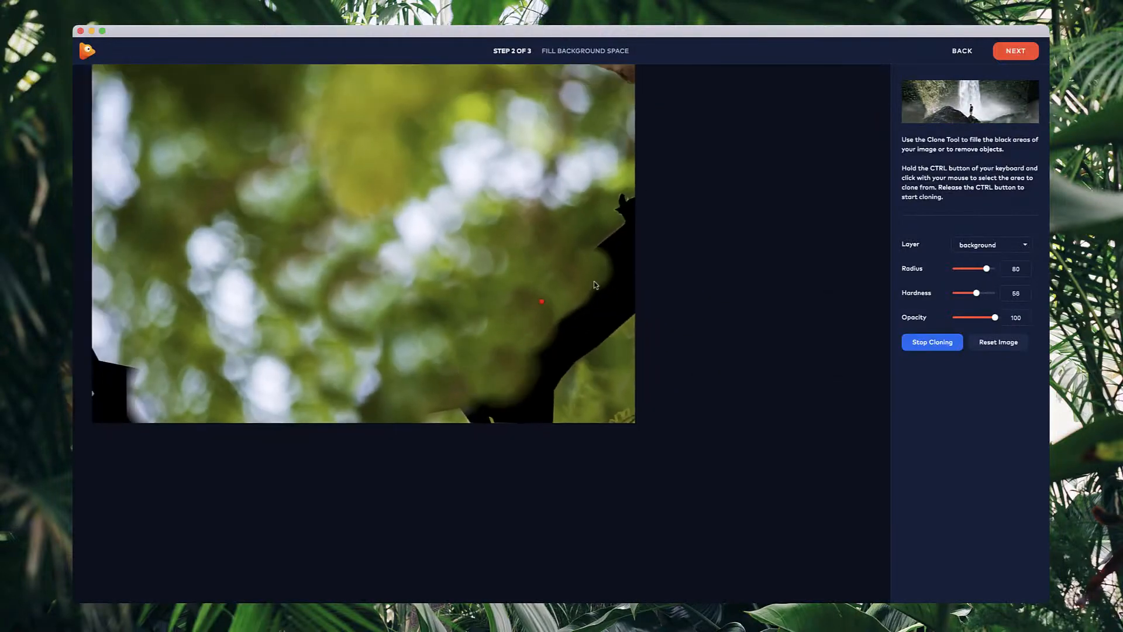
left_click(611, 253)
left_click(624, 216)
Step: Clone green foliage along the underside of the right branch down toward the trunk
scroll(614, 369, "up", 5)
left_click(579, 315)
scroll(579, 315, "down", 5)
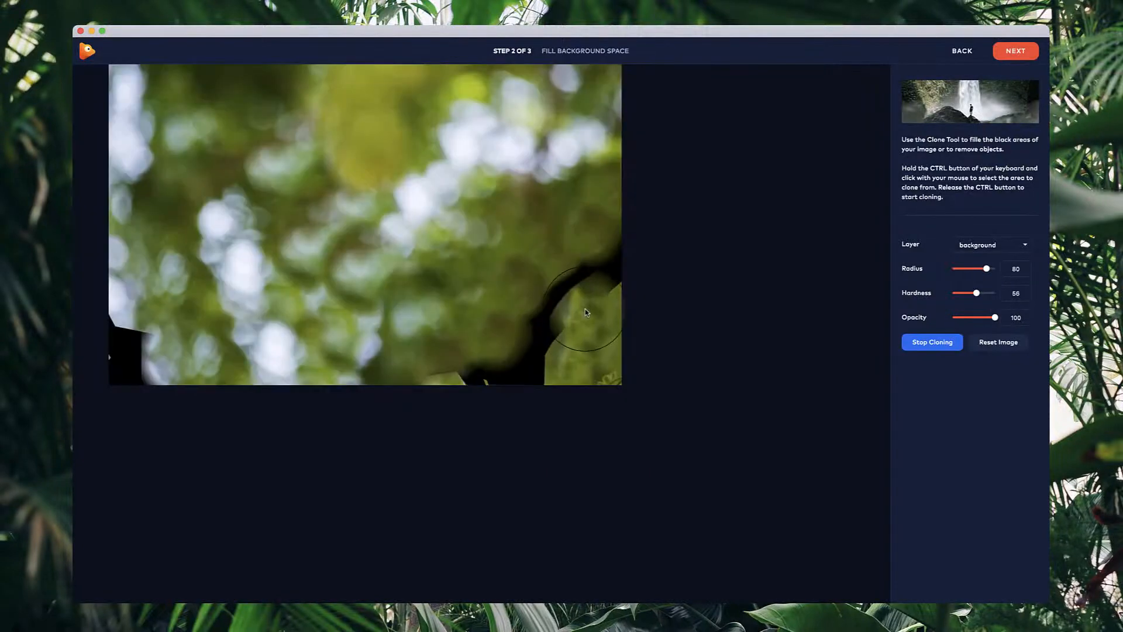
left_click(587, 277)
left_click(588, 312)
scroll(554, 359, "up", 5)
scroll(554, 358, "down", 1)
left_click(484, 391)
left_click(497, 365)
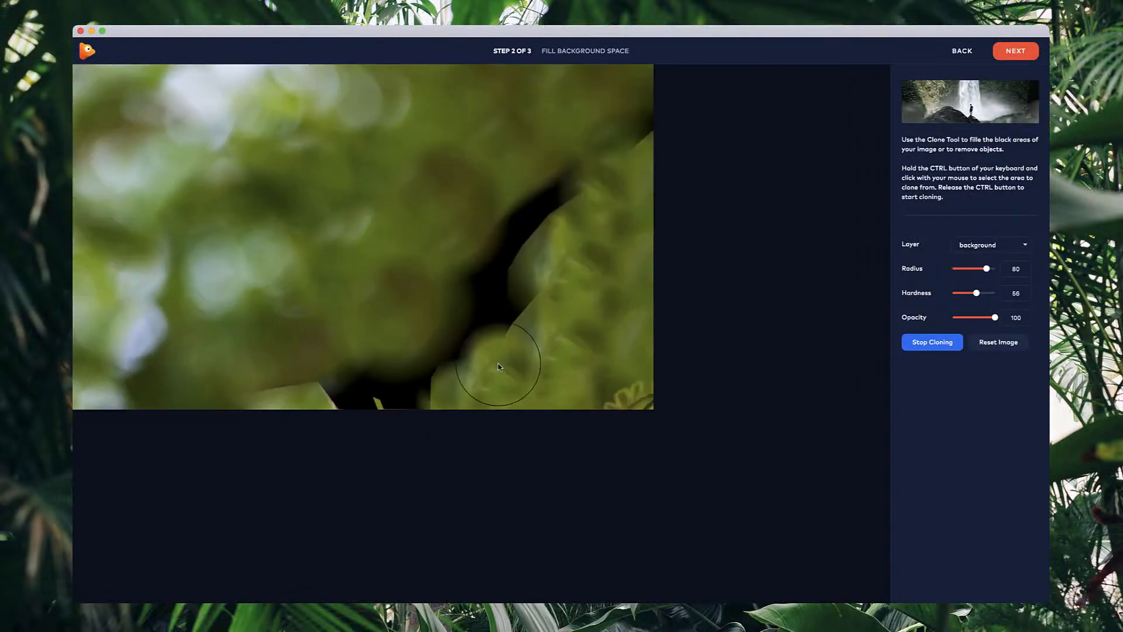
Step: Clone foliage over the black gap at the image's bottom edge and the last dark strip of the right branch
scroll(496, 365, "down", 4)
left_click(117, 311, "ctrl")
left_click(486, 350)
left_click(422, 371)
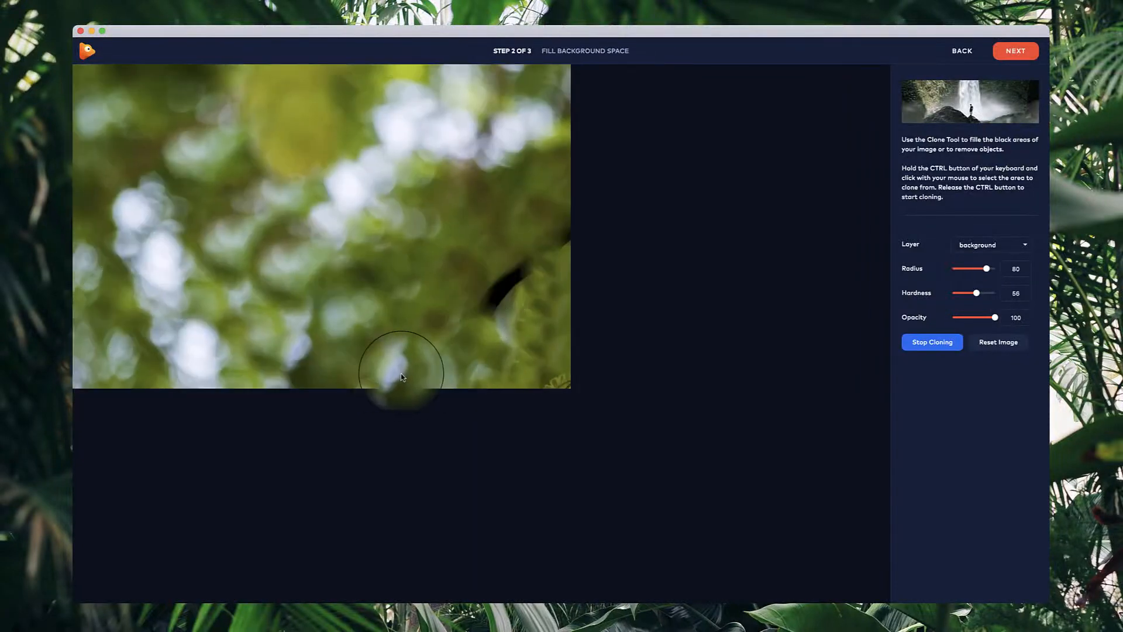
left_click(483, 218, "ctrl")
left_click(493, 284)
left_click(550, 233)
scroll(633, 254, "down", 2)
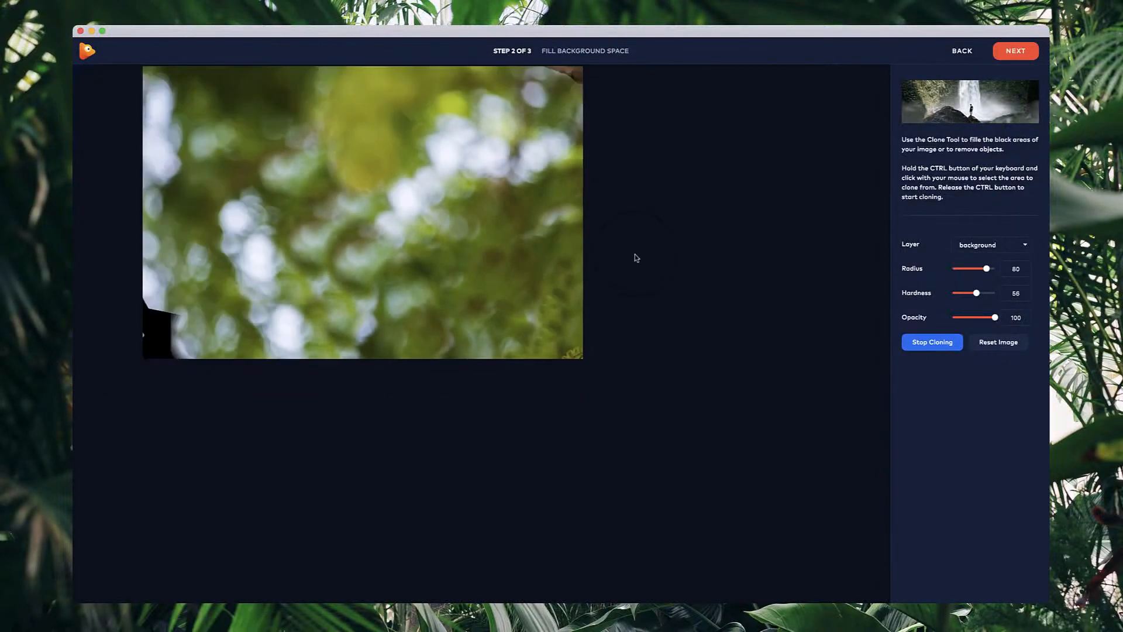
Step: Clone foliage over the remaining black patch in the image's lower left corner and finish the background fill
scroll(619, 188, "down", 2)
scroll(334, 269, "up", 1)
left_click(338, 293, "ctrl")
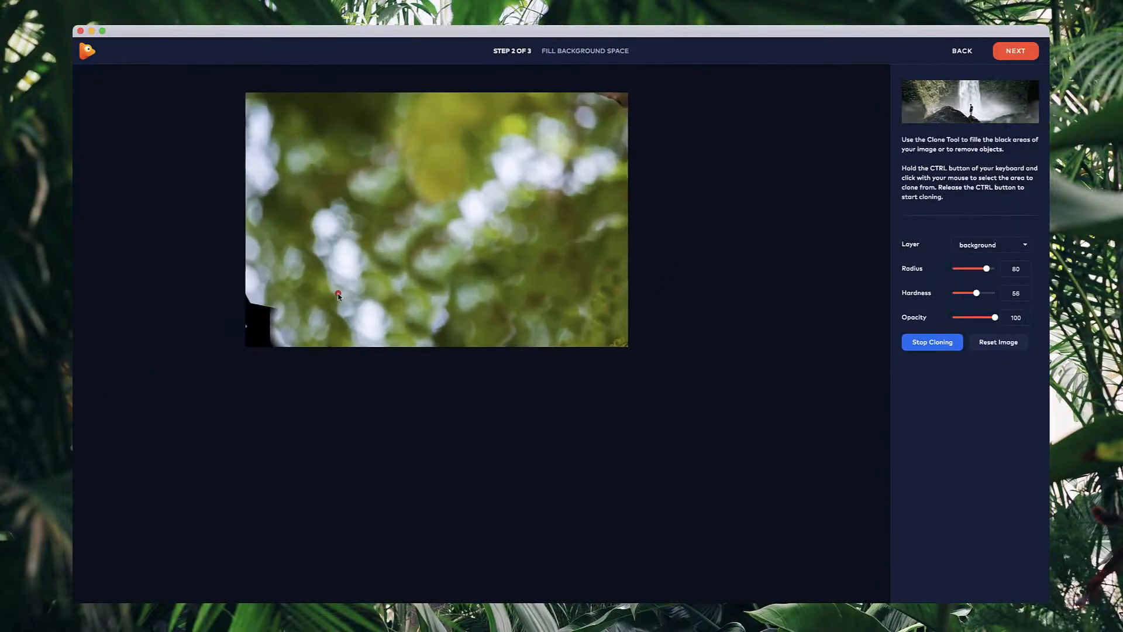
left_click_drag(268, 329, 251, 318)
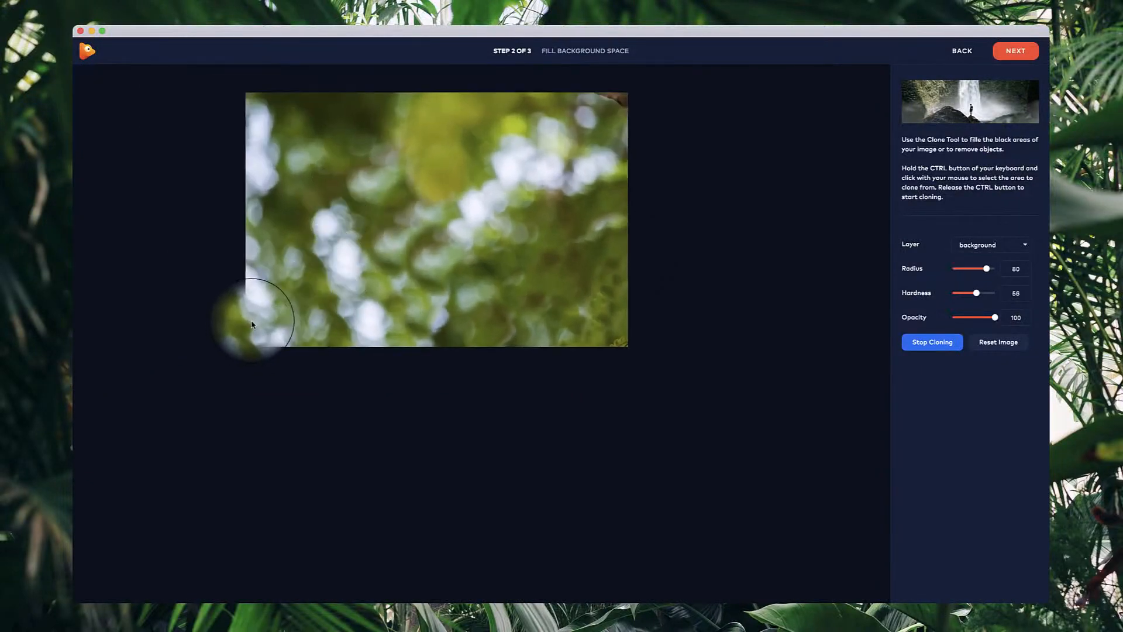
scroll(383, 170, "up", 1)
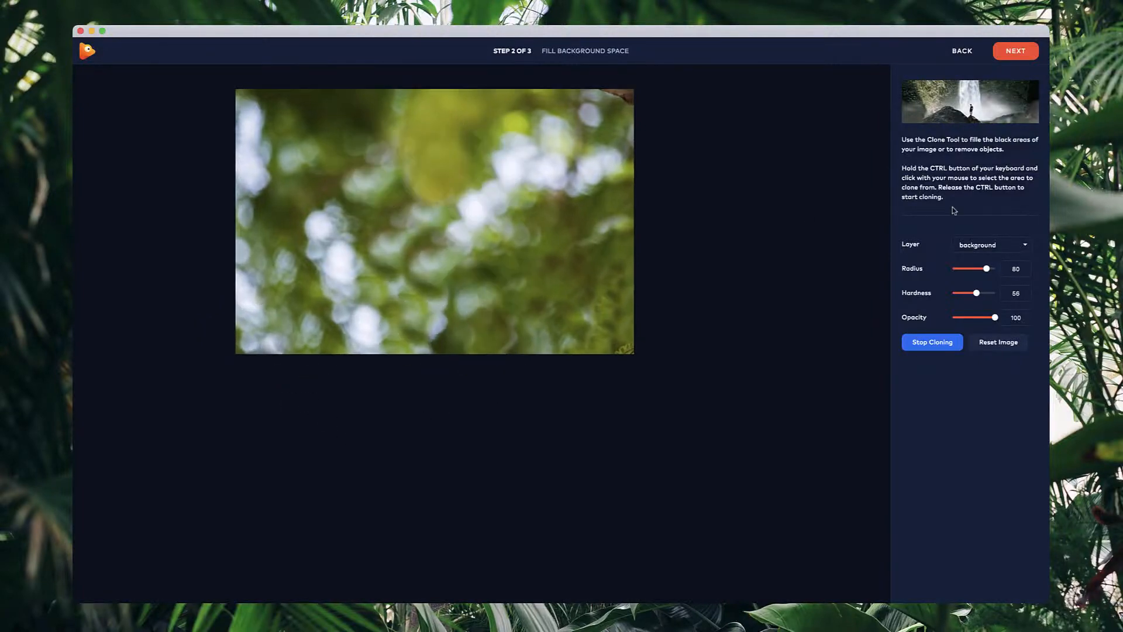
left_click(1016, 51)
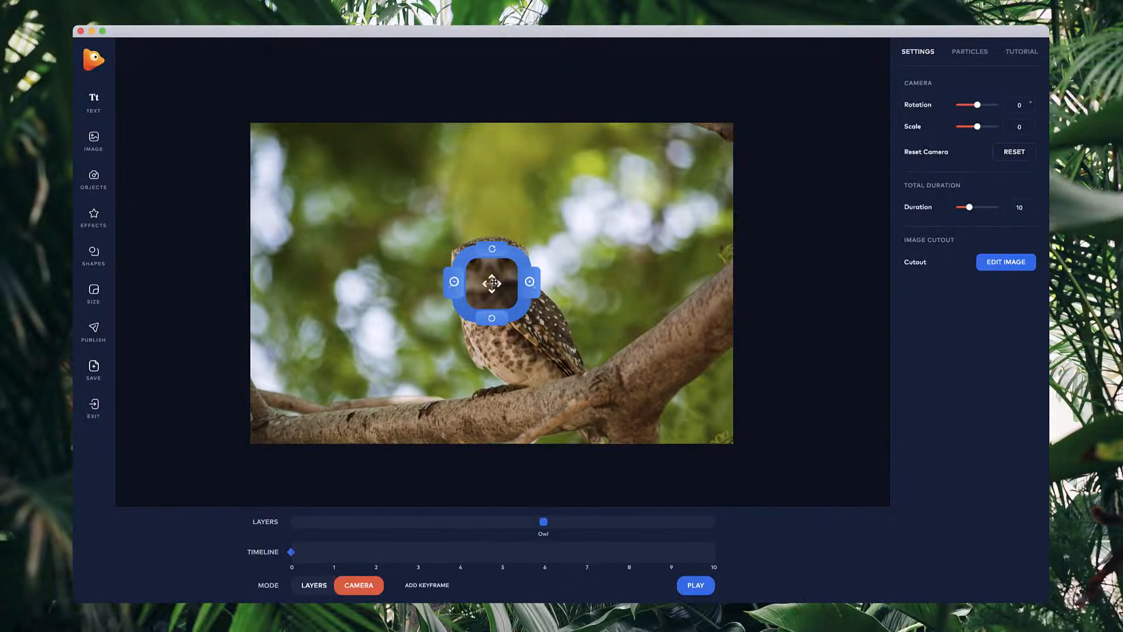
Step: Shift the camera to the lower left of the owl and increase the camera scale to about 8
left_click_drag(493, 283, 409, 333)
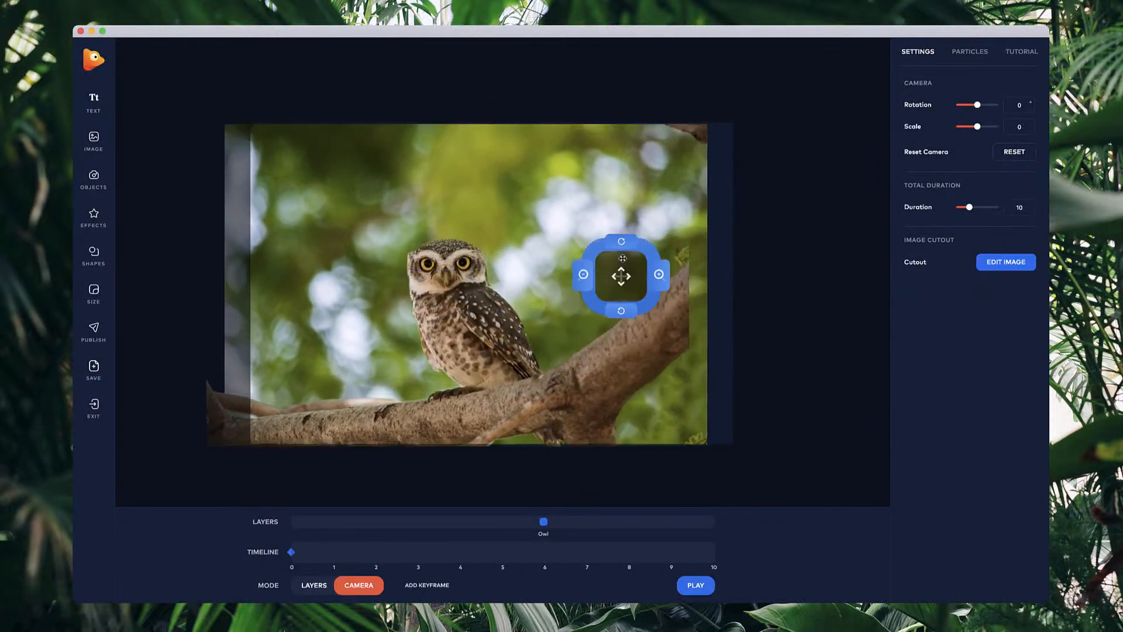
left_click(502, 278)
left_click(502, 277)
left_click(502, 277)
left_click(502, 277)
left_click(503, 278)
left_click(502, 277)
left_click(502, 277)
left_click(503, 277)
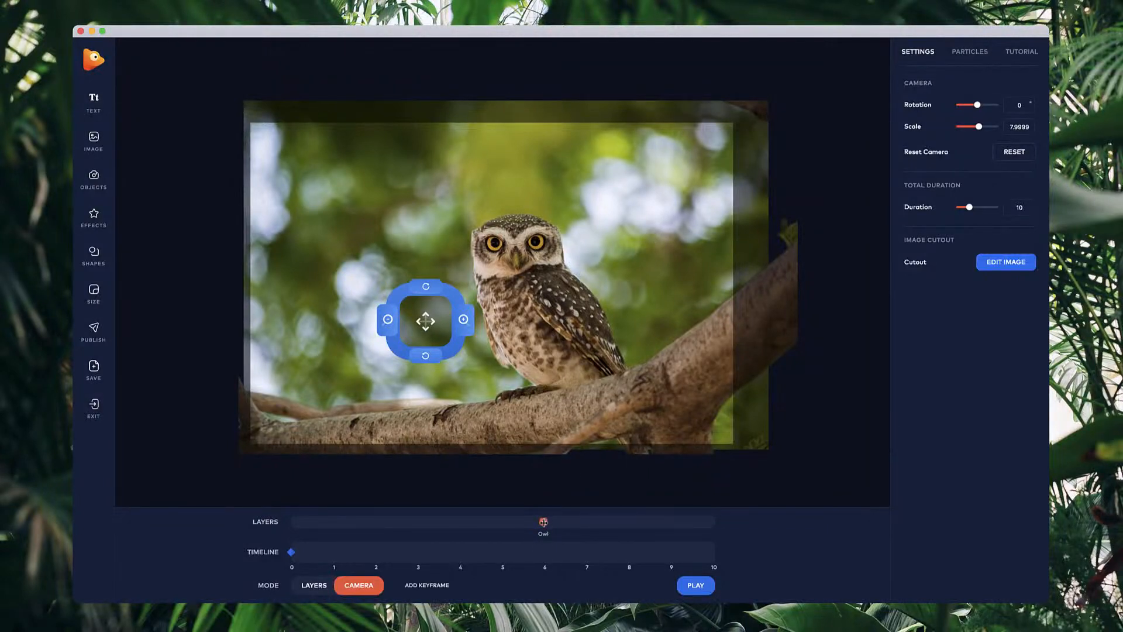
Step: Move the Owl layer's depth marker to about 5 and shift the camera farther toward the lower left
left_click(502, 524)
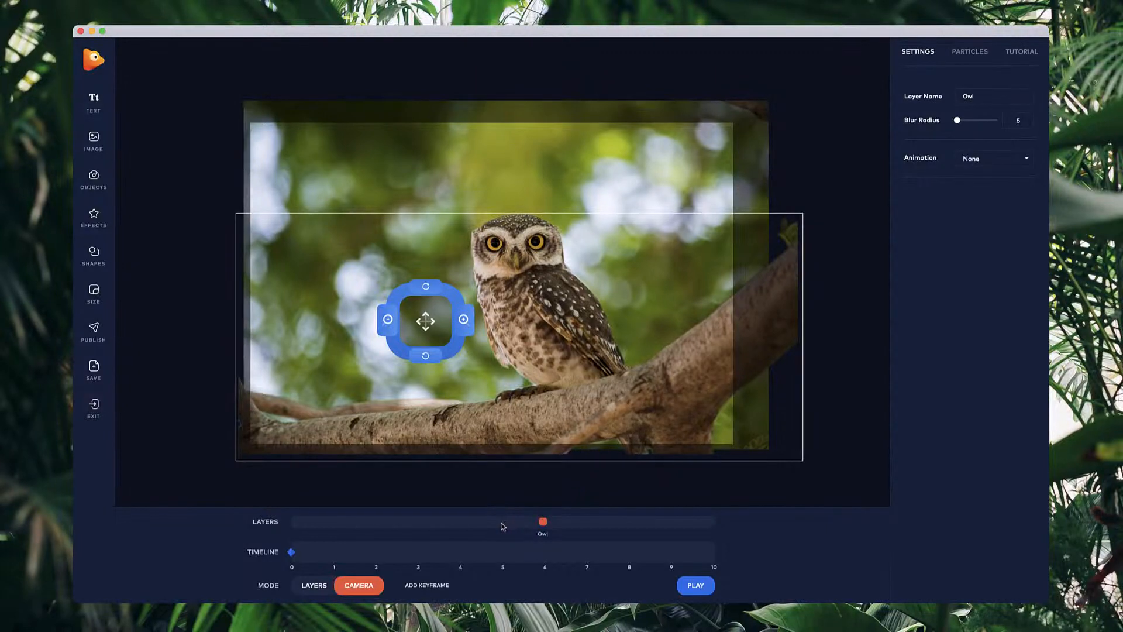
left_click(502, 522)
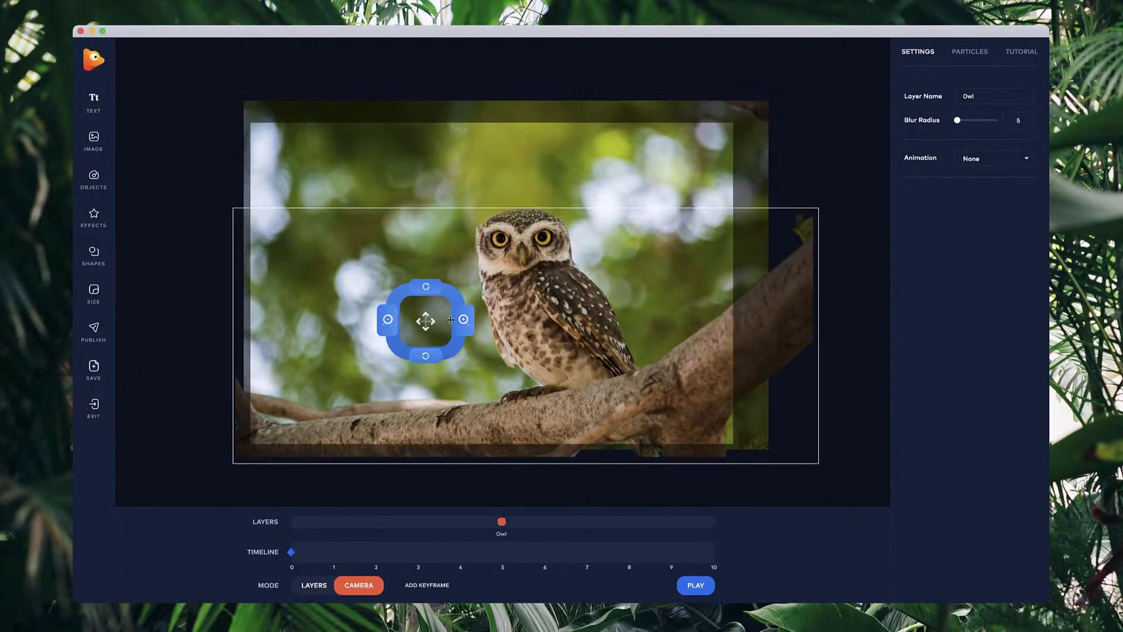
left_click_drag(449, 320, 414, 343)
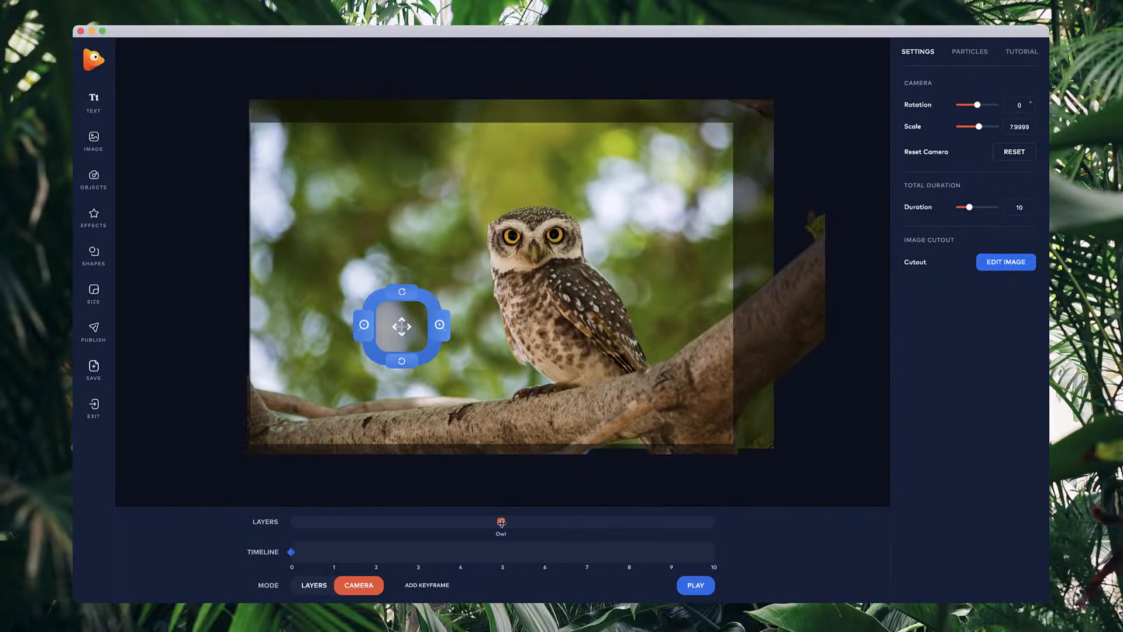
Step: Move the Owl layer's depth marker to about 10 in layers mode and recentre the camera on the owl in camera mode
left_click(336, 585)
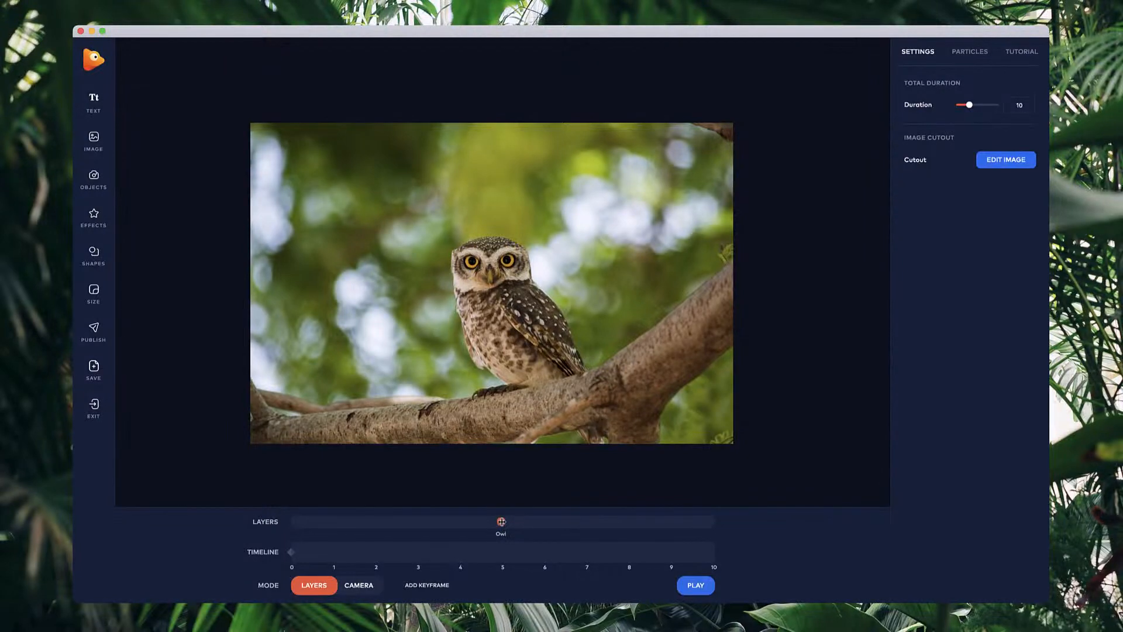
left_click_drag(501, 521, 711, 521)
left_click(358, 585)
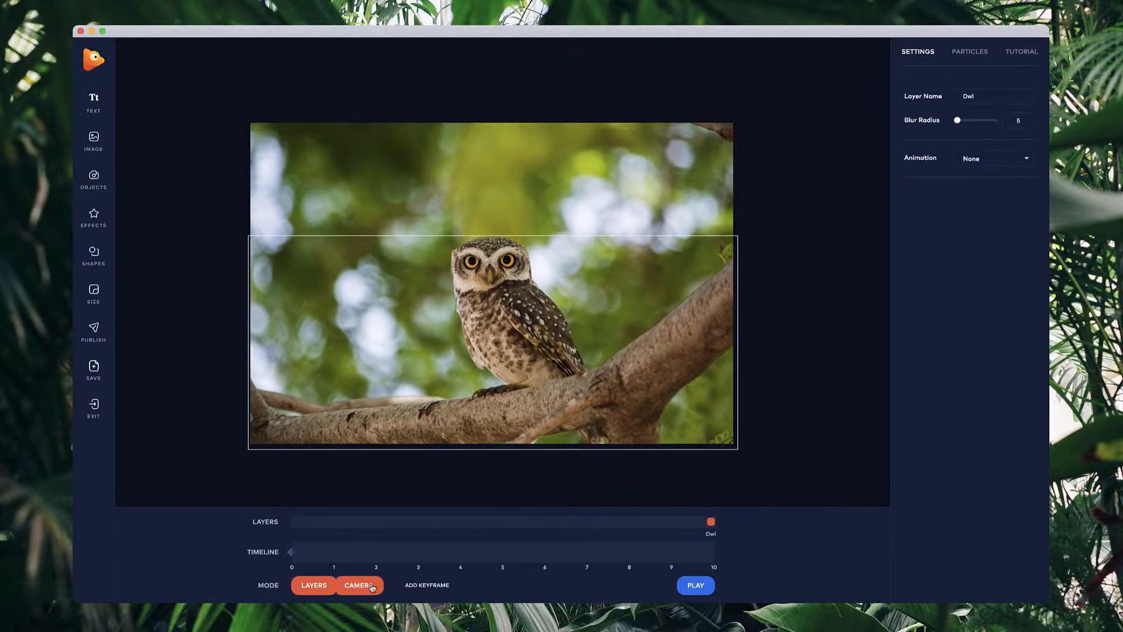
left_click_drag(408, 331, 493, 271)
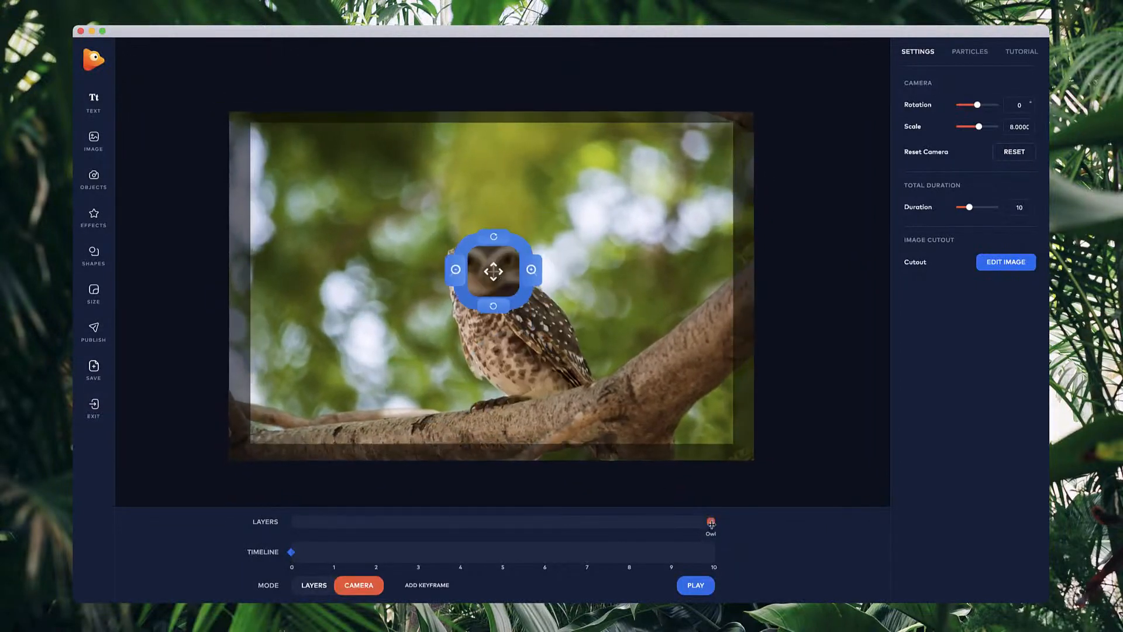
left_click(313, 585)
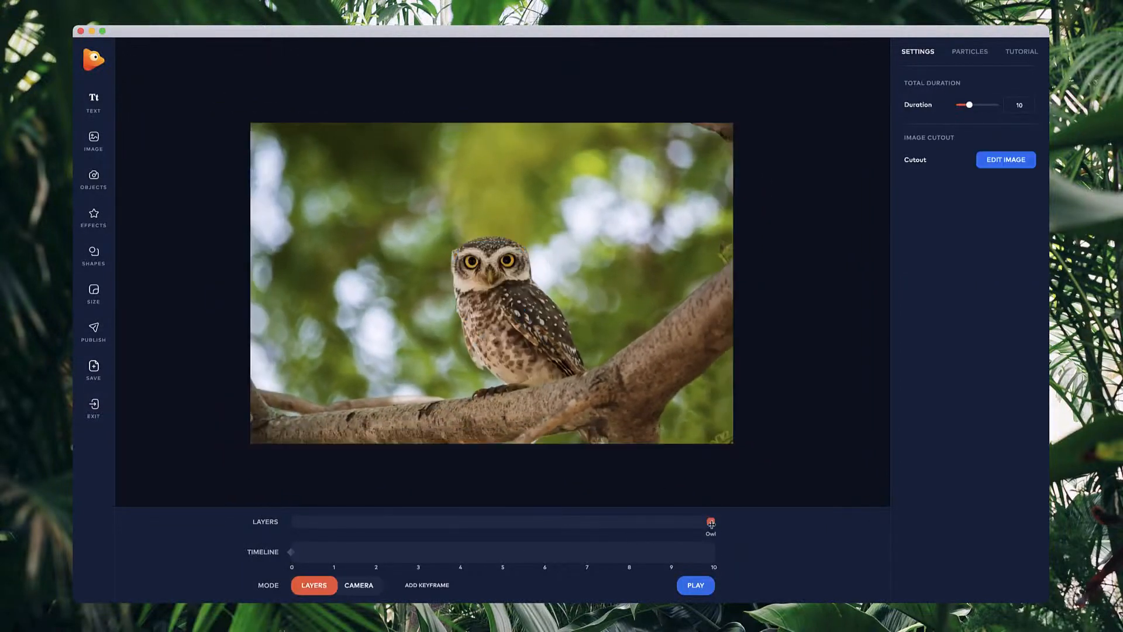
Step: Move the Owl layer's depth marker to about 5 and shift the camera toward the owl's lower left in camera mode
left_click_drag(540, 522, 505, 525)
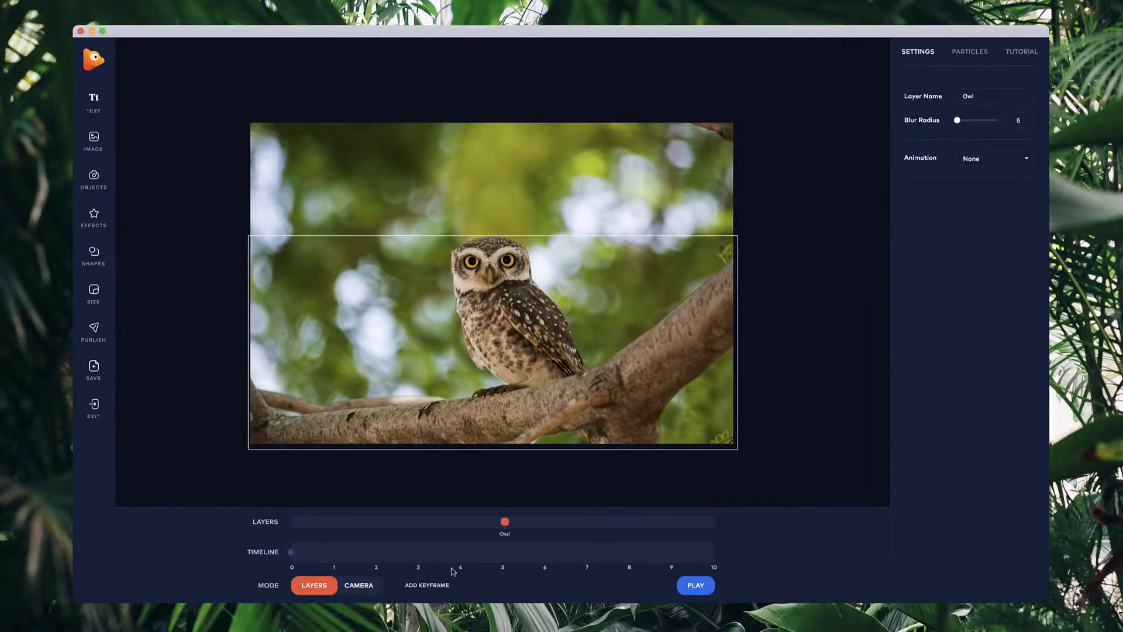
left_click(355, 585)
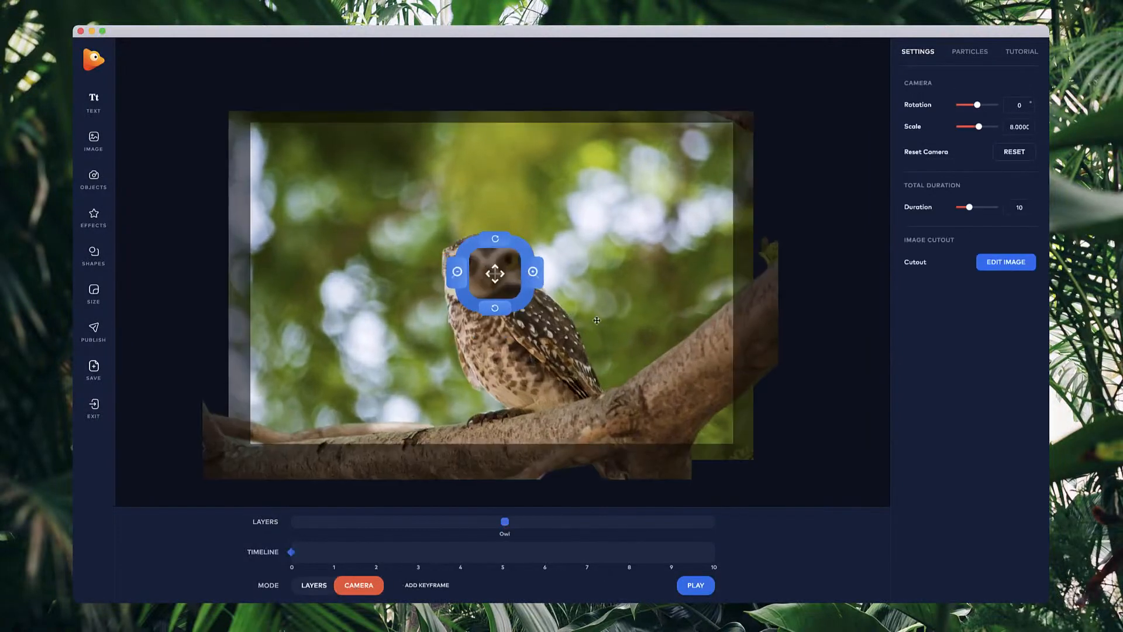
left_click_drag(491, 270, 445, 313)
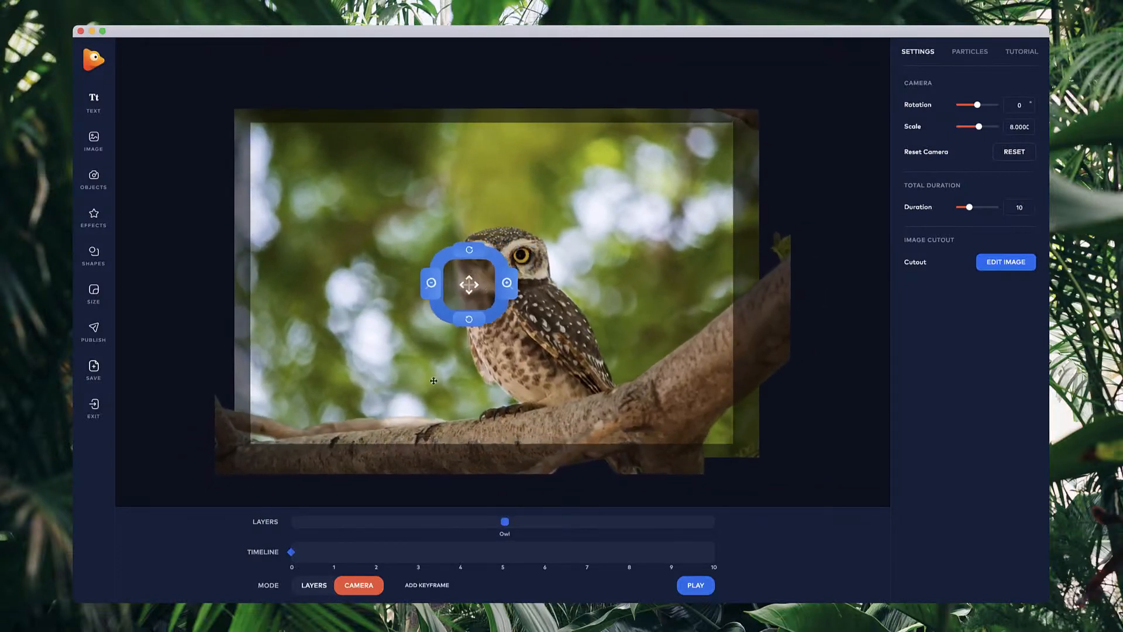
Step: Add a text layer reading ZOO in layers mode and set its letter spacing to about 34
left_click(314, 584)
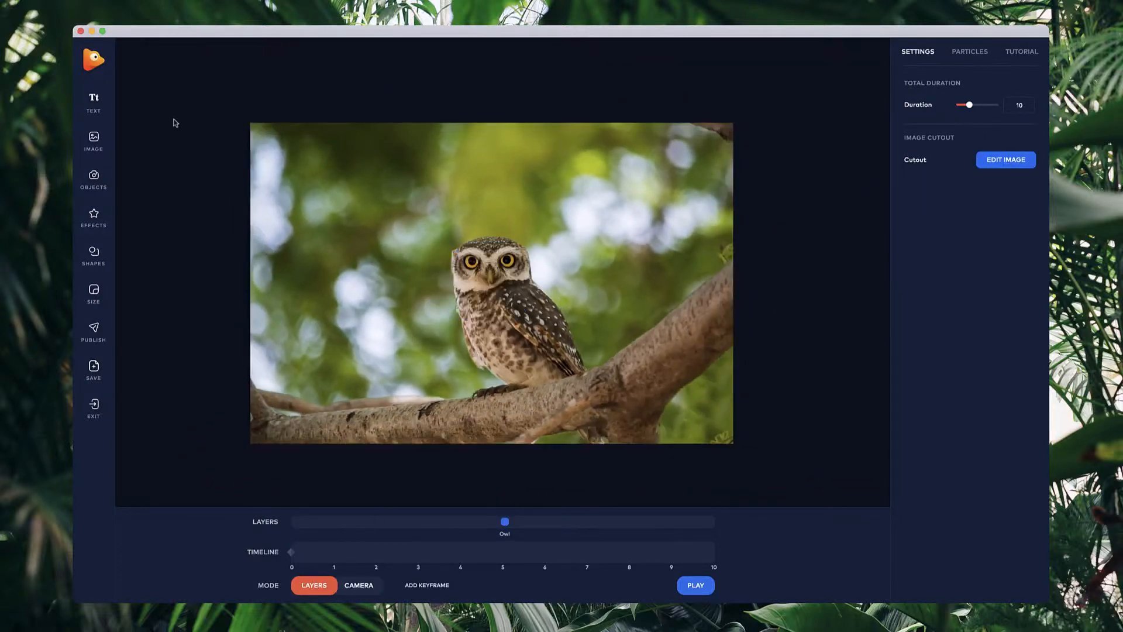
left_click(95, 102)
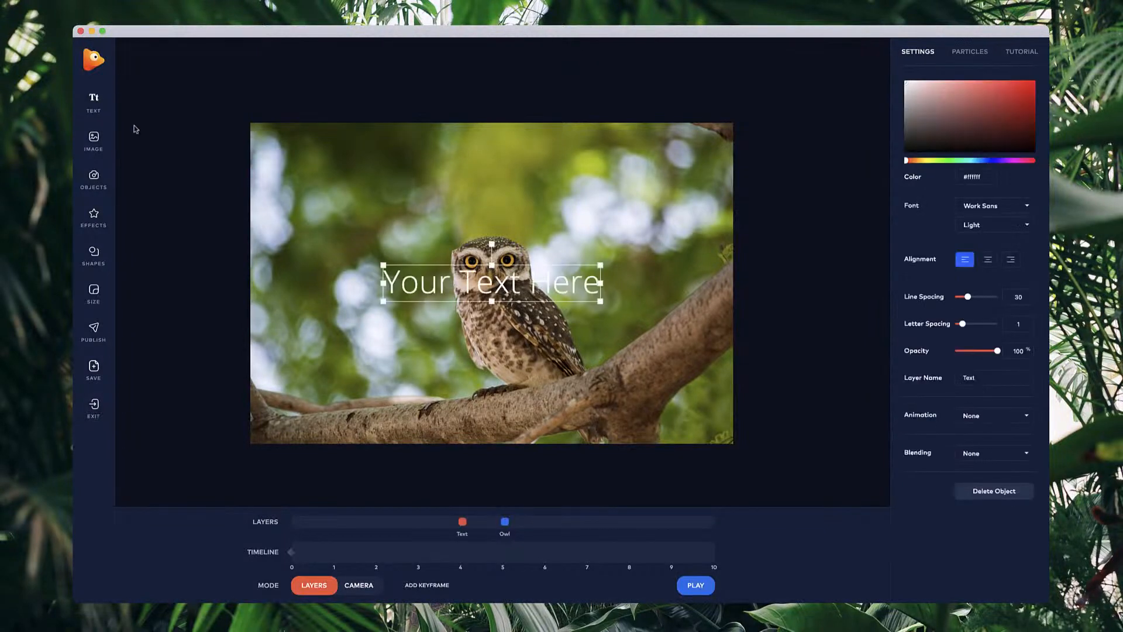
double_click(443, 280)
type("Z")
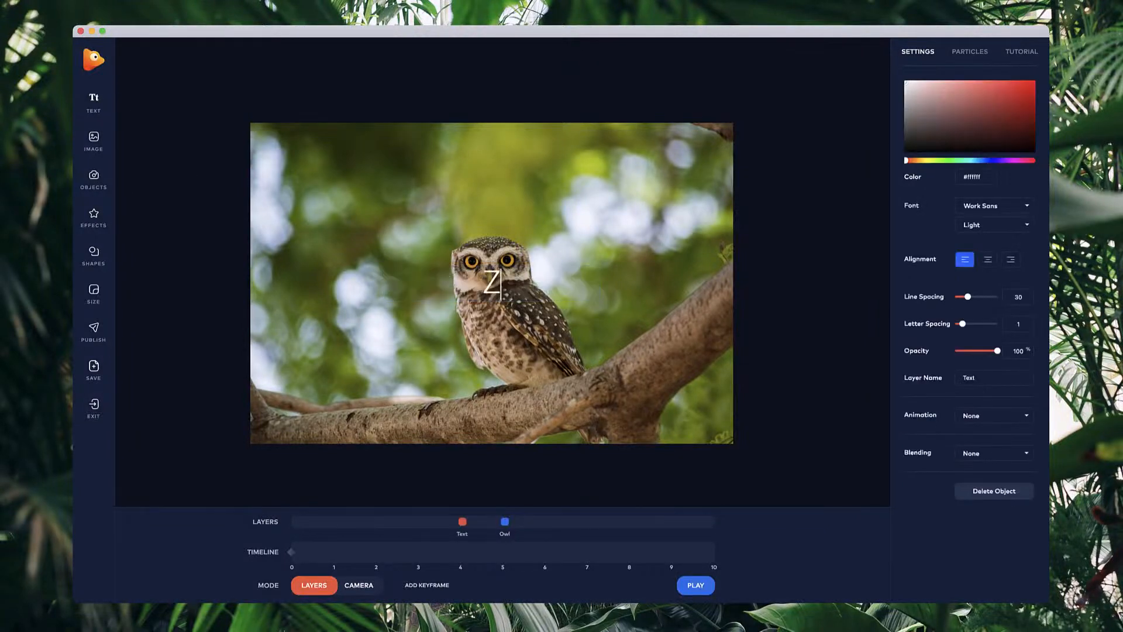
type("OO")
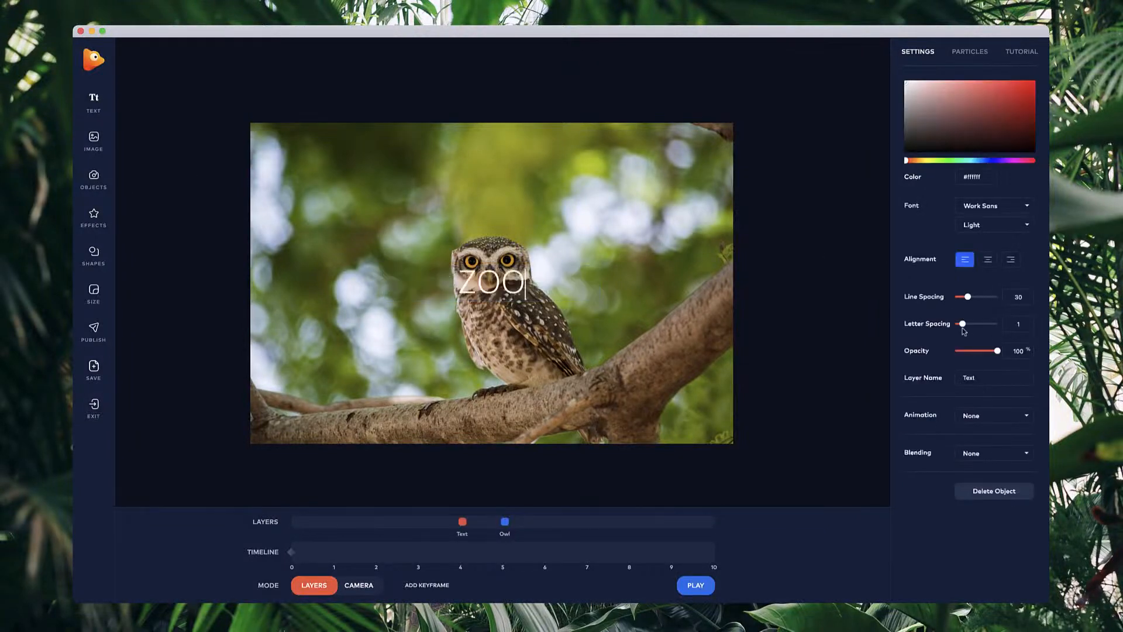
left_click_drag(961, 323, 968, 324)
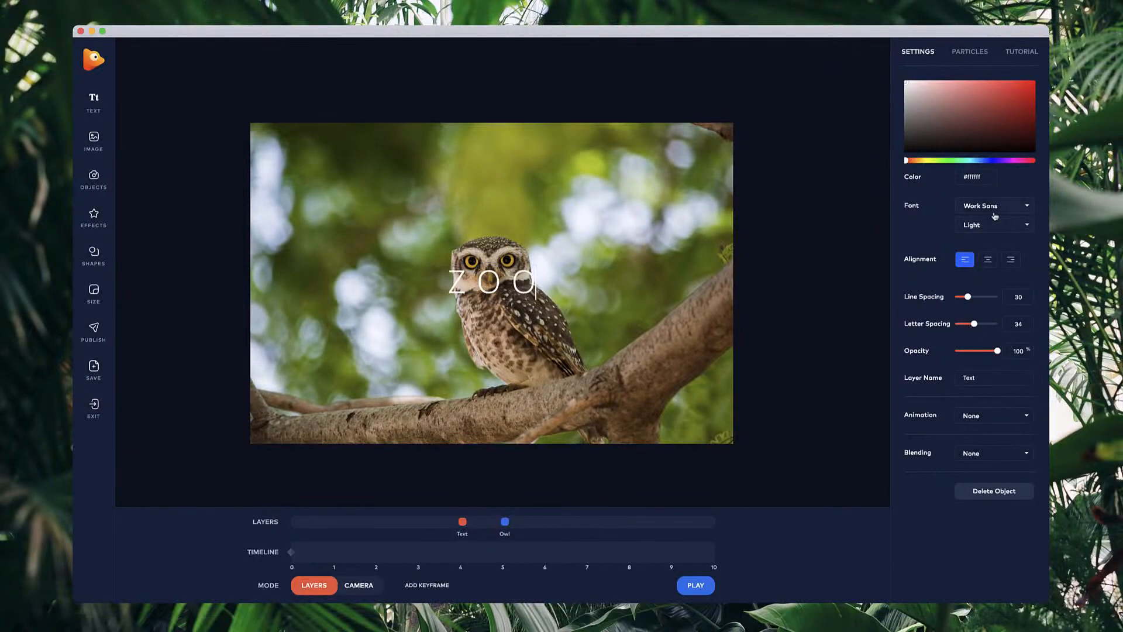
Step: Set the ZOO text's font to Bebas Neue and place the text just left of the owl
left_click(994, 210)
left_click(984, 306)
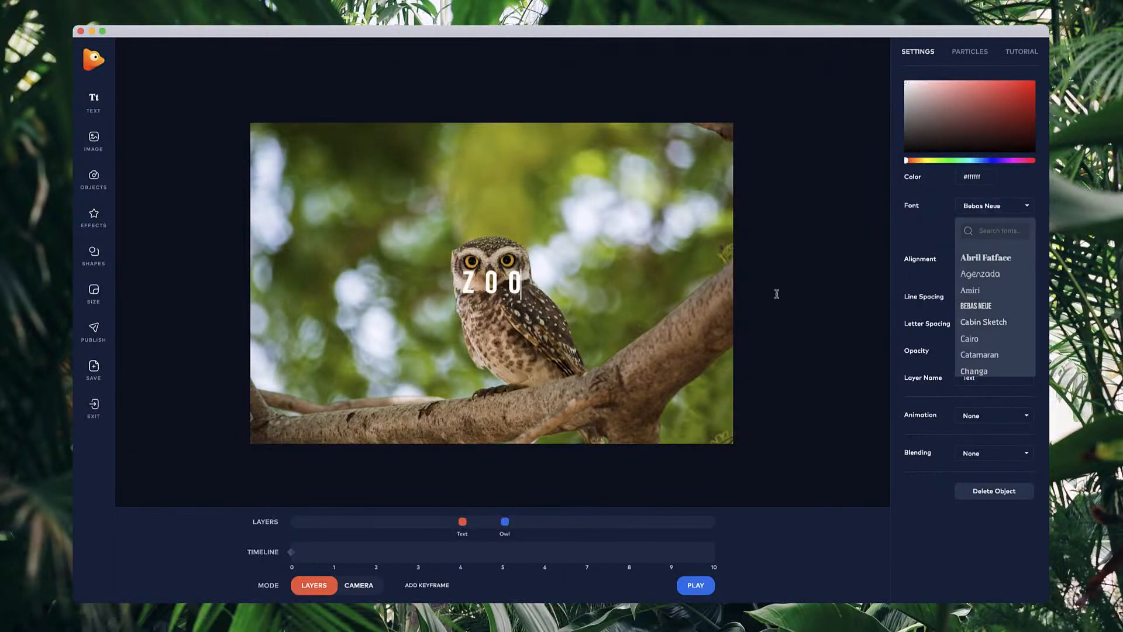
left_click(774, 293)
left_click_drag(476, 278, 423, 290)
Step: Add a second text layer reading OPEN and set its letter spacing to about 21
left_click(93, 102)
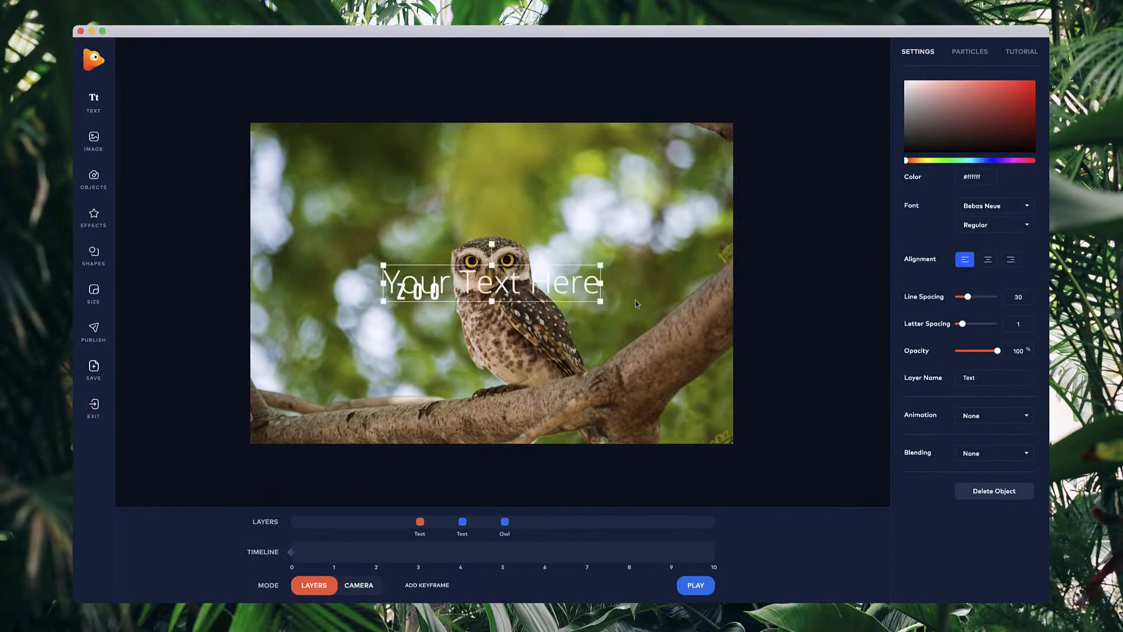
double_click(552, 296)
triple_click(552, 295)
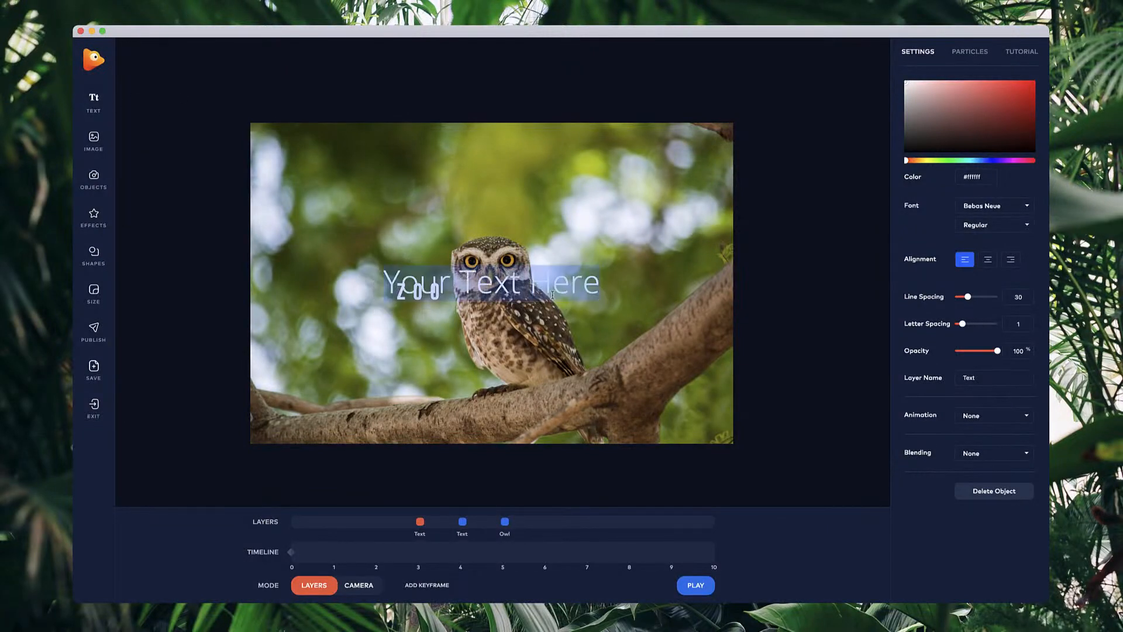
type("OPEN")
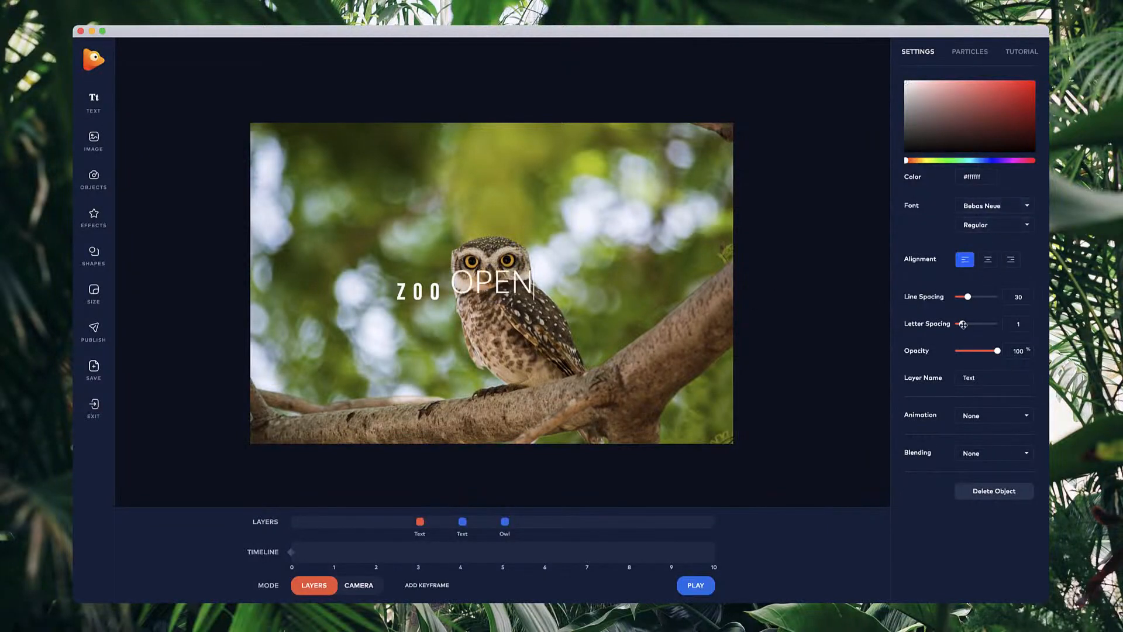
left_click_drag(963, 324, 972, 324)
Step: Set the OPEN text to Work Sans Regular, reduce its size and place it directly beneath ZOO
left_click(994, 205)
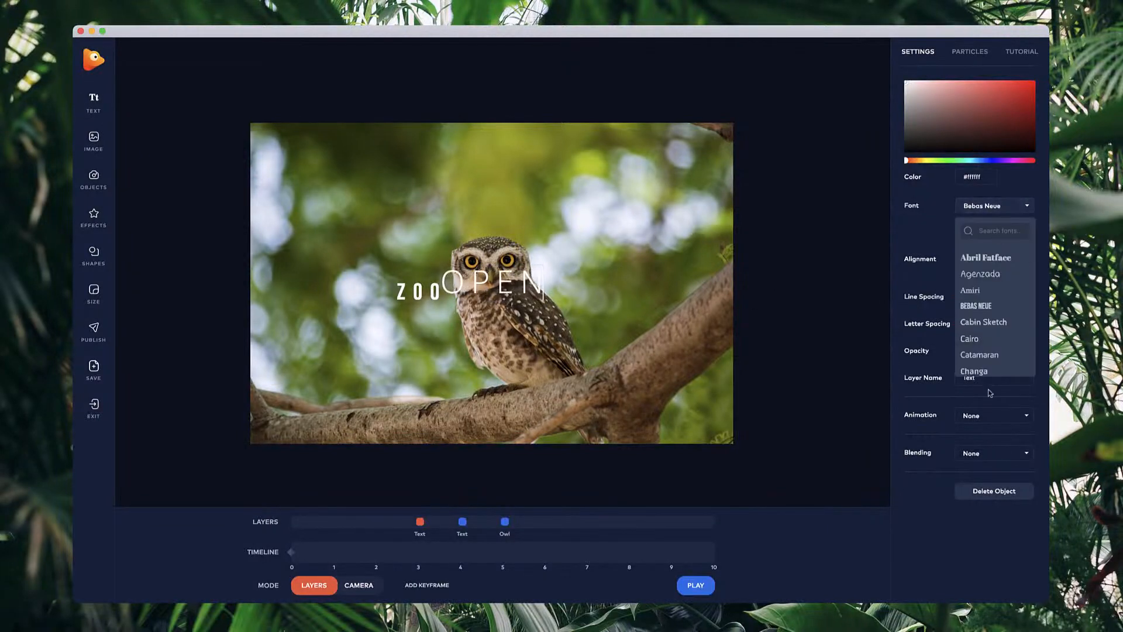
scroll(996, 327, "down", 10)
left_click(995, 302)
left_click(642, 250)
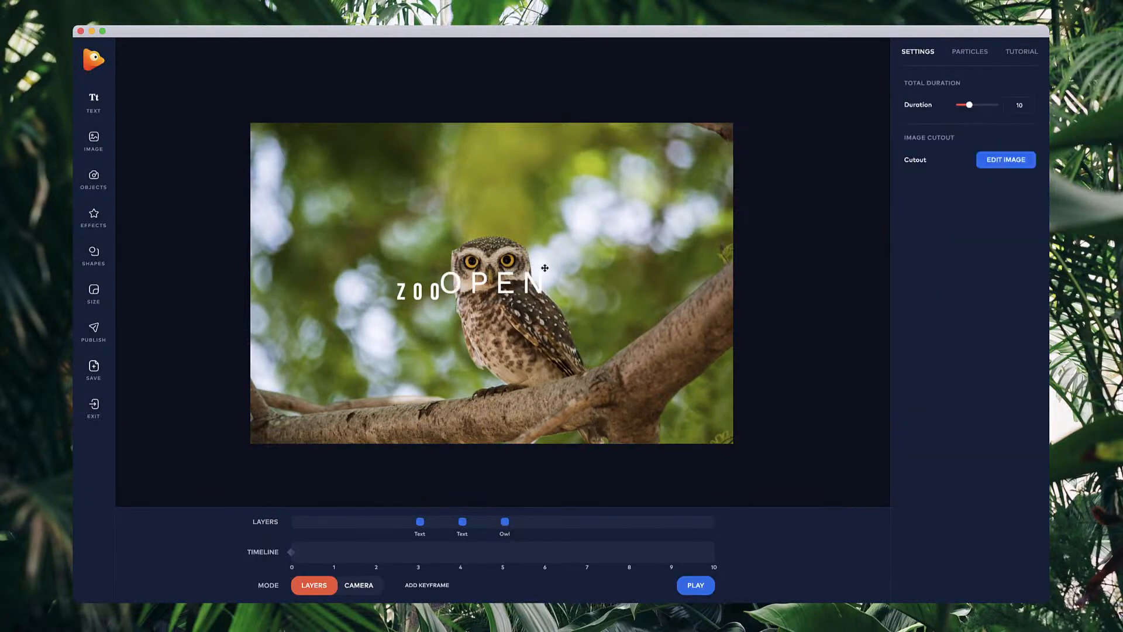
left_click(545, 268)
left_click_drag(545, 267, 420, 307)
left_click(425, 313)
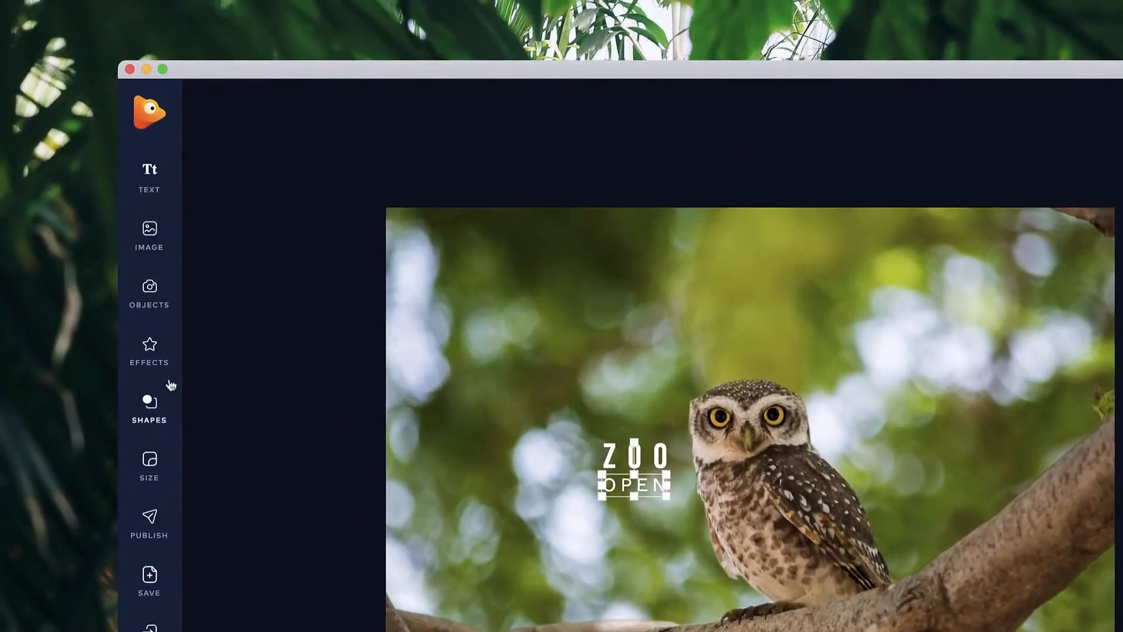
Step: Add the blue butterfly effect, shrink it and place it on the branch in the photo's lower left area
left_click(97, 224)
left_click(295, 120)
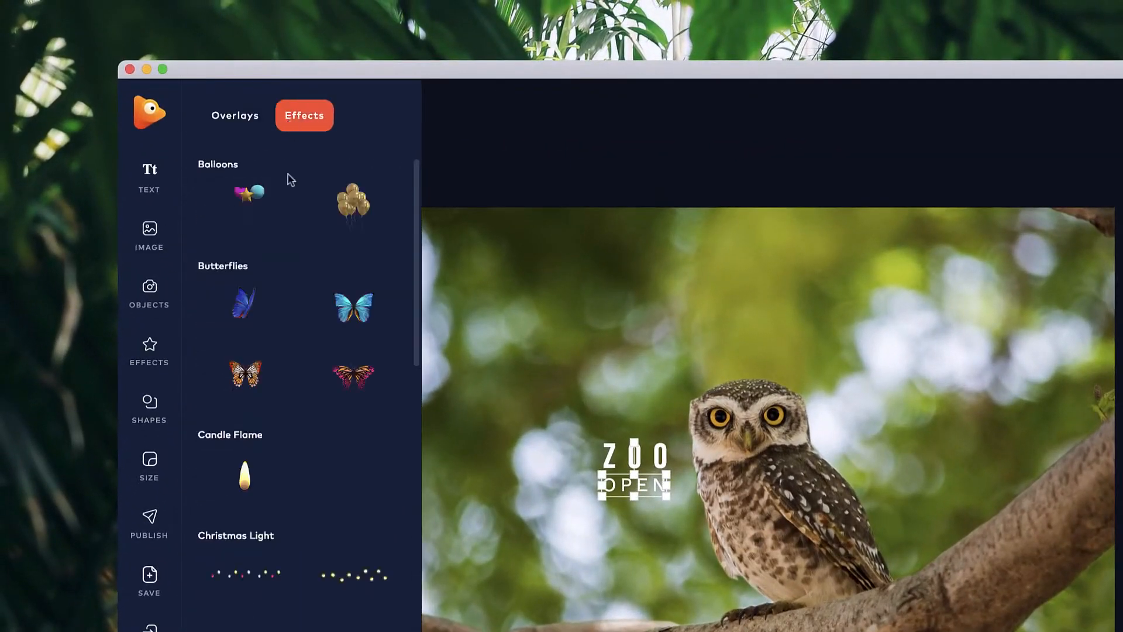
left_click(243, 320)
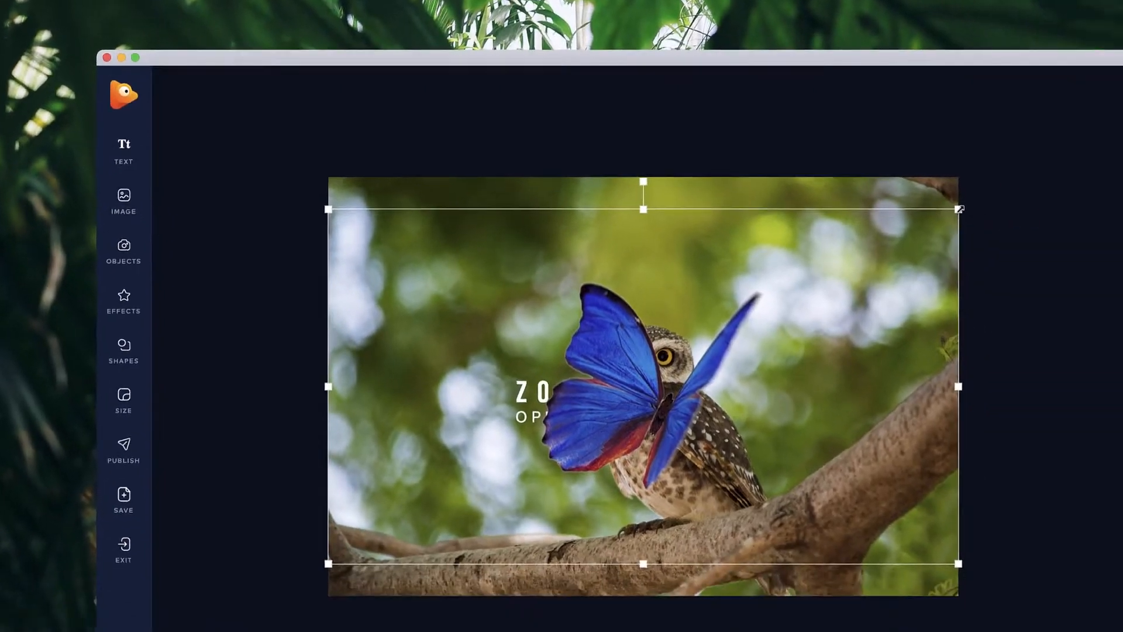
left_click_drag(1113, 252, 558, 554)
left_click_drag(313, 408, 364, 431)
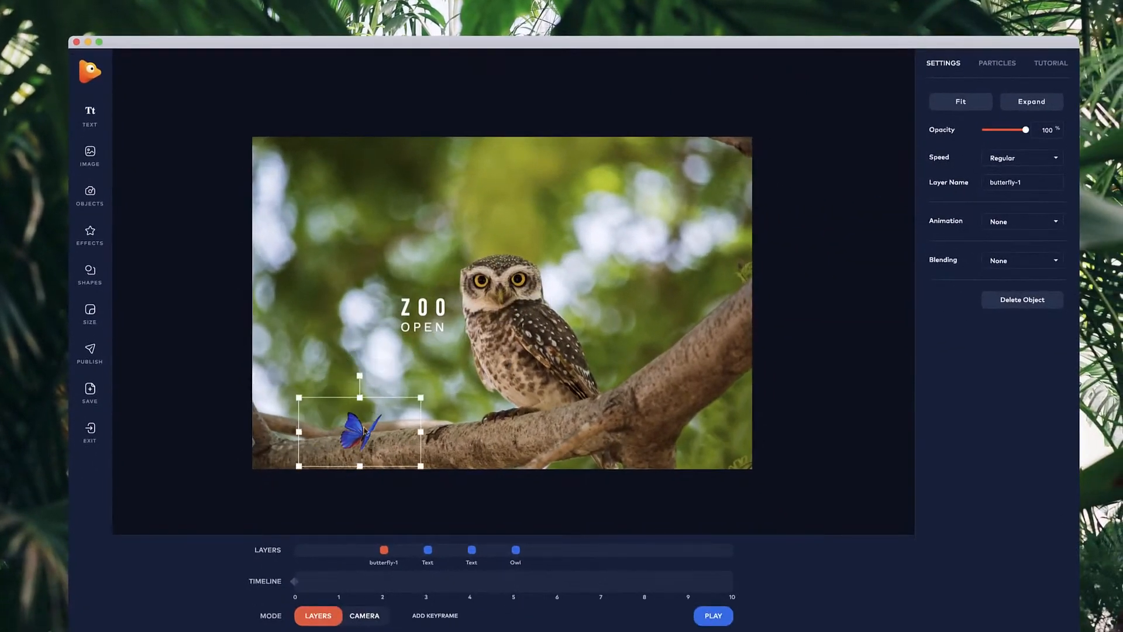
Step: Set the butterfly effect's speed to Slow and select the butterfly on the branch
left_click(1024, 166)
left_click(1016, 176)
left_click(861, 373)
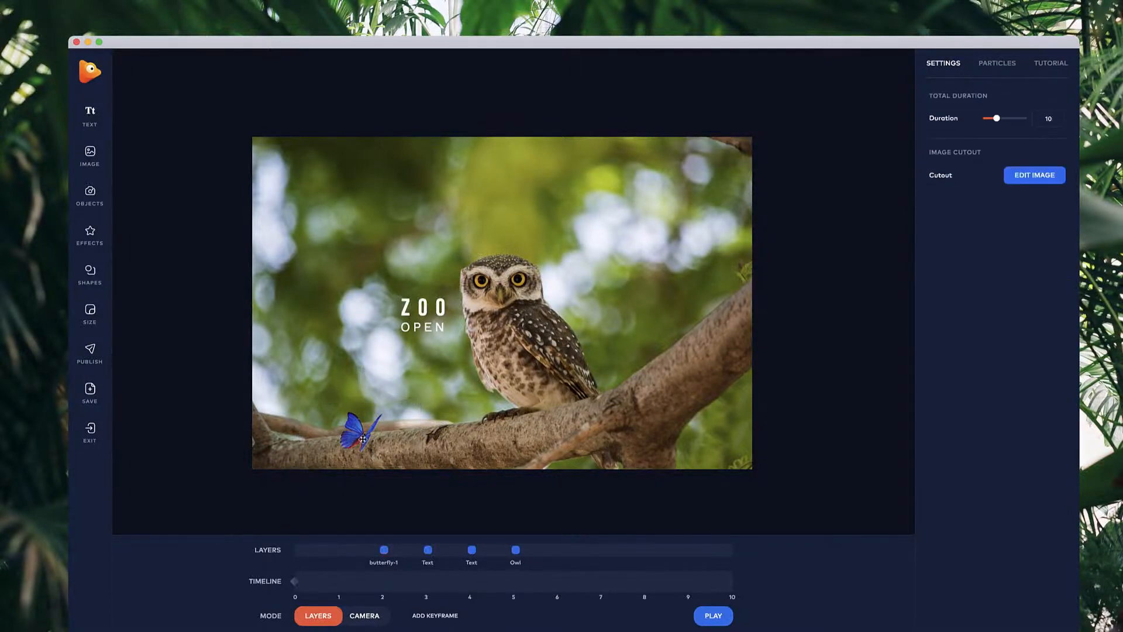
left_click(363, 438)
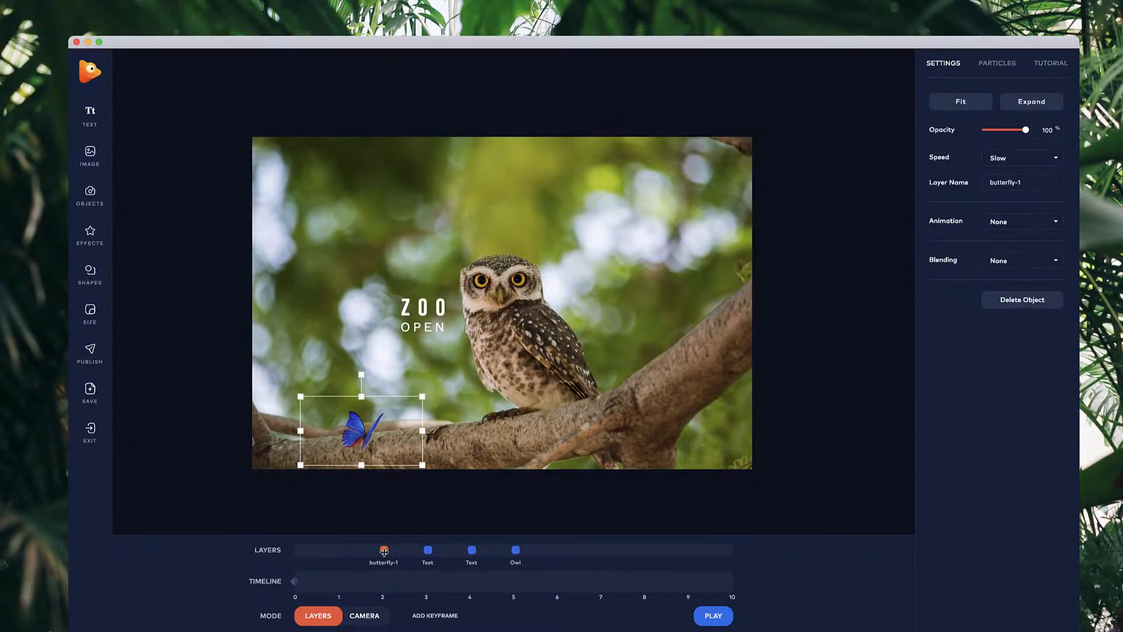
Step: Move the butterfly-1 layer's depth marker to about 5, level with the Owl layer, and nudge the ZOO and OPEN texts slightly left
left_click_drag(384, 551, 516, 563)
left_click_drag(444, 305, 435, 328)
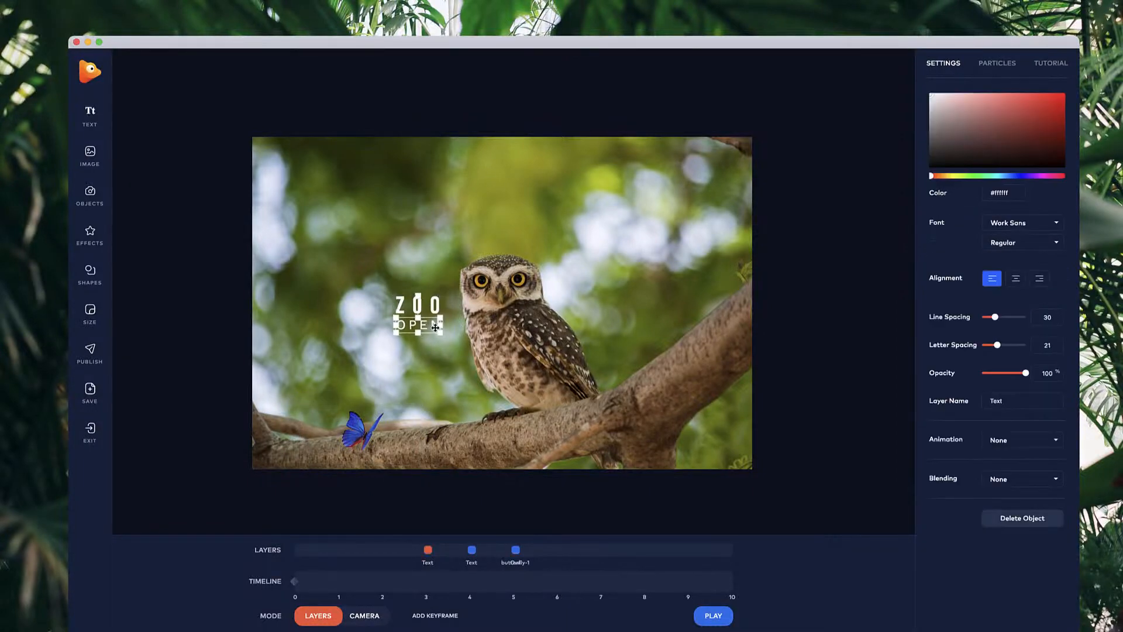
left_click(804, 387)
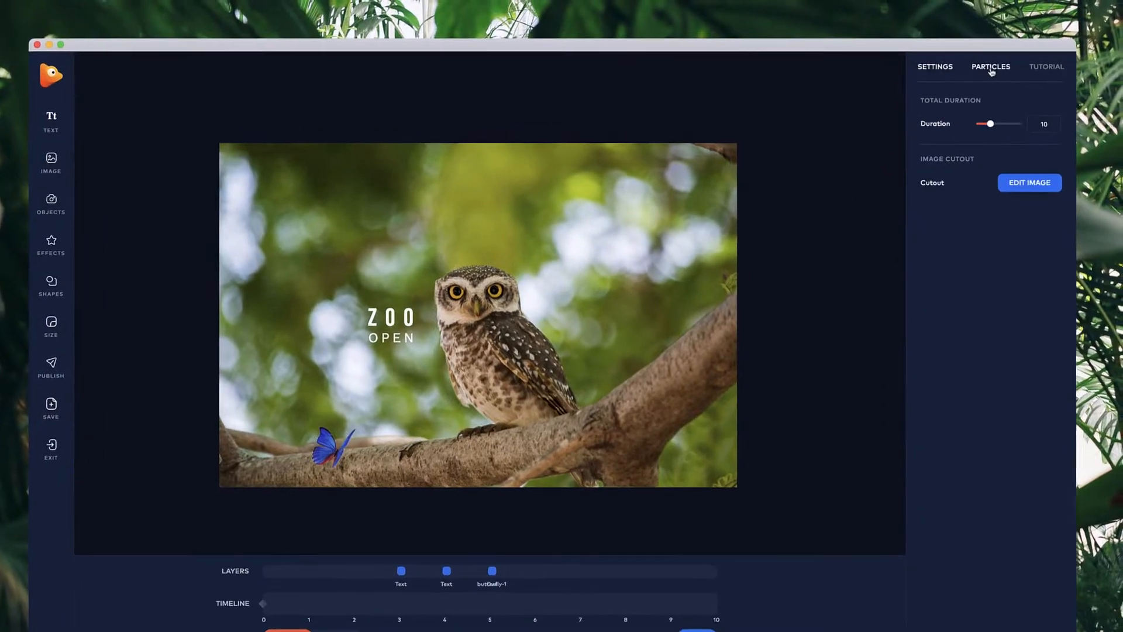
Step: Turn on particles using the green leaf and set their blur to about 27
left_click(997, 64)
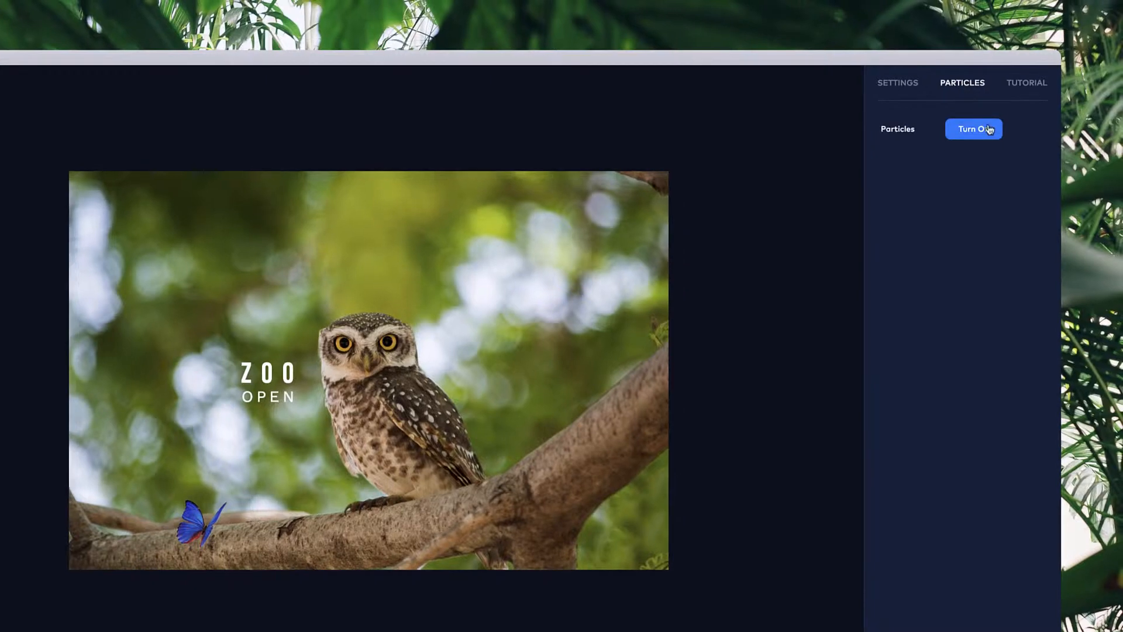
left_click(1019, 103)
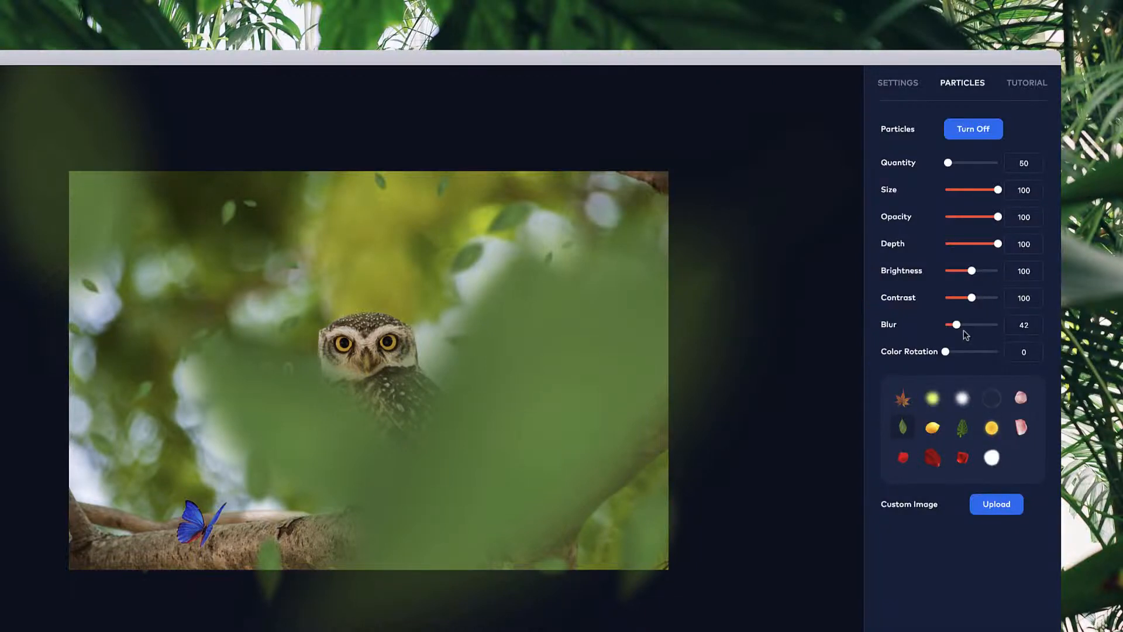
left_click_drag(954, 326, 952, 326)
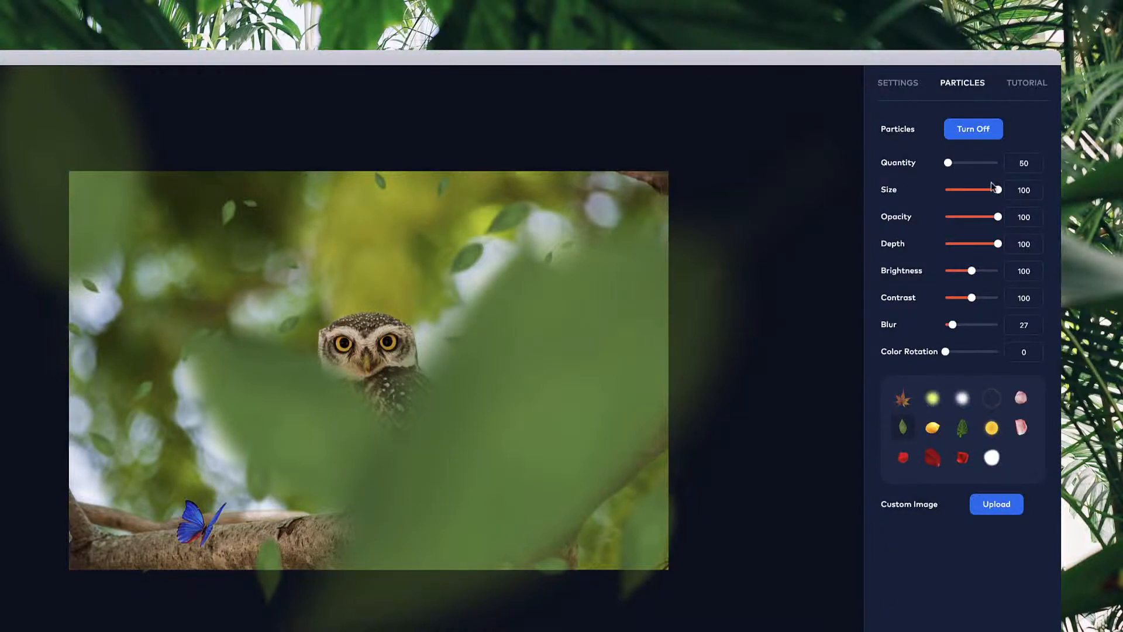
Step: Reduce the leaf particles' size to about 90 and set their quantity to 30
left_click_drag(998, 190, 949, 164)
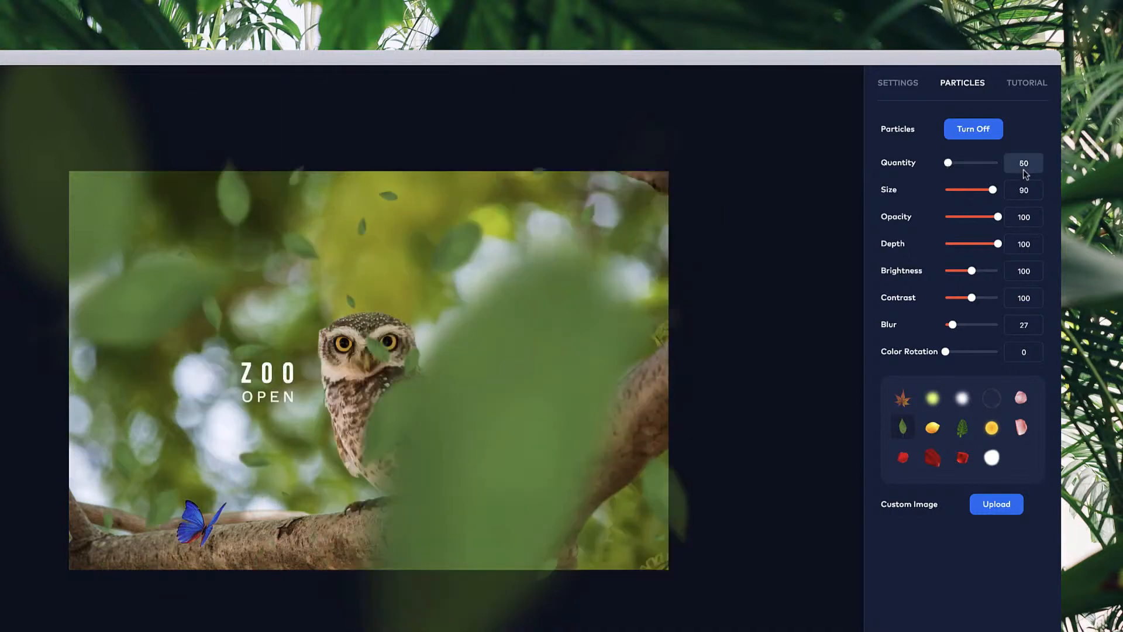
double_click(1024, 164)
type("30")
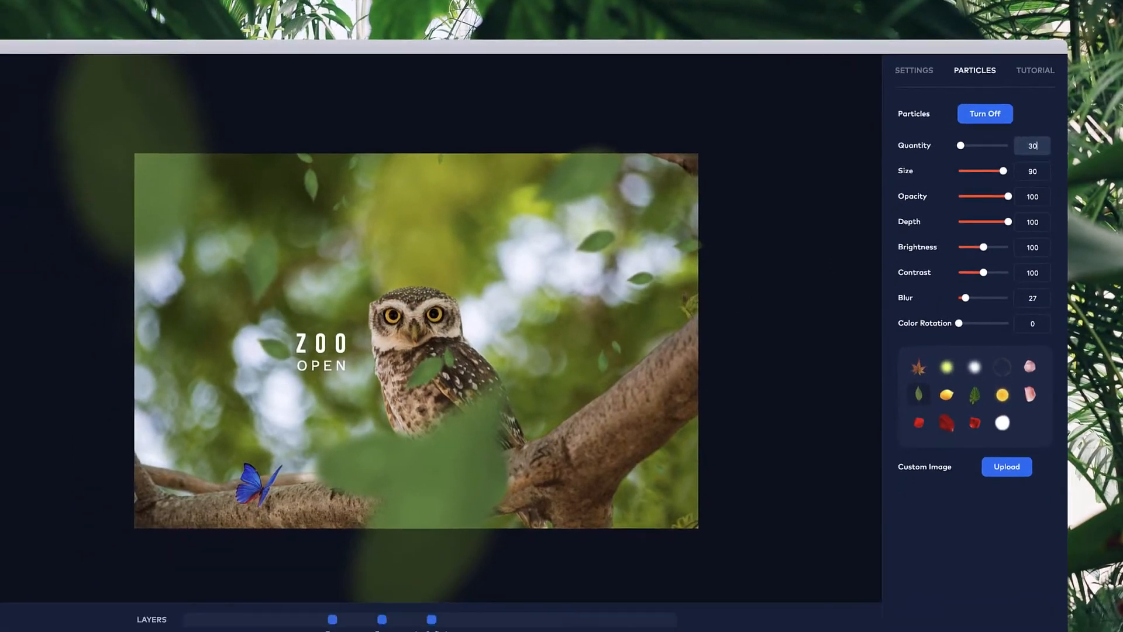
Step: Shift the camera onto the owl's right side at the start of the timeline and add a camera keyframe at about 5 seconds
left_click(355, 607)
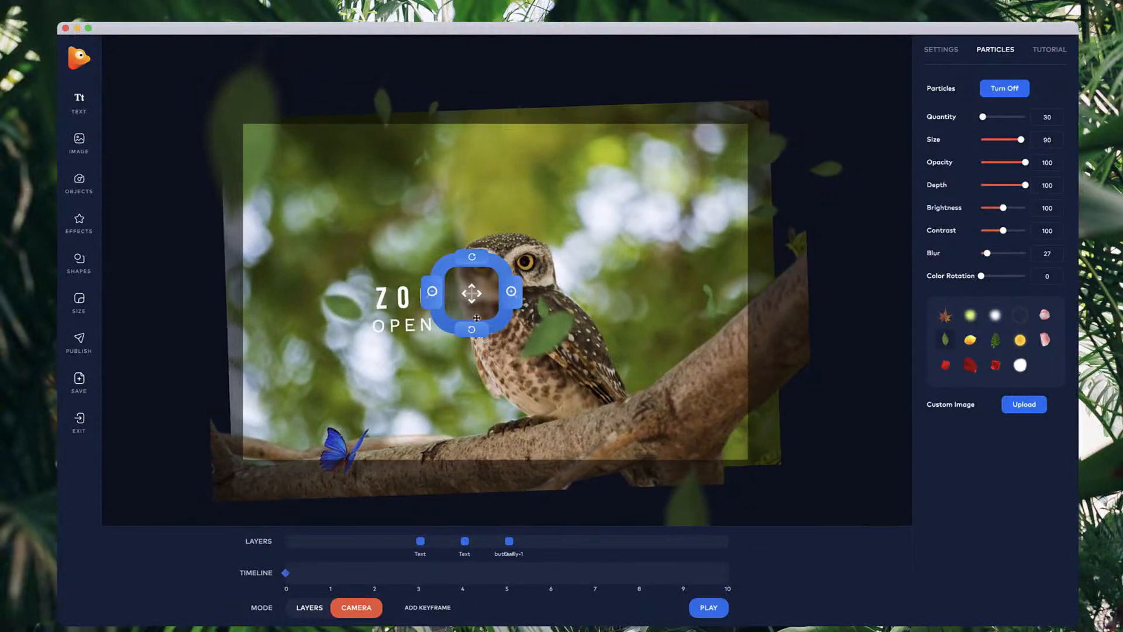
left_click_drag(477, 317, 566, 364)
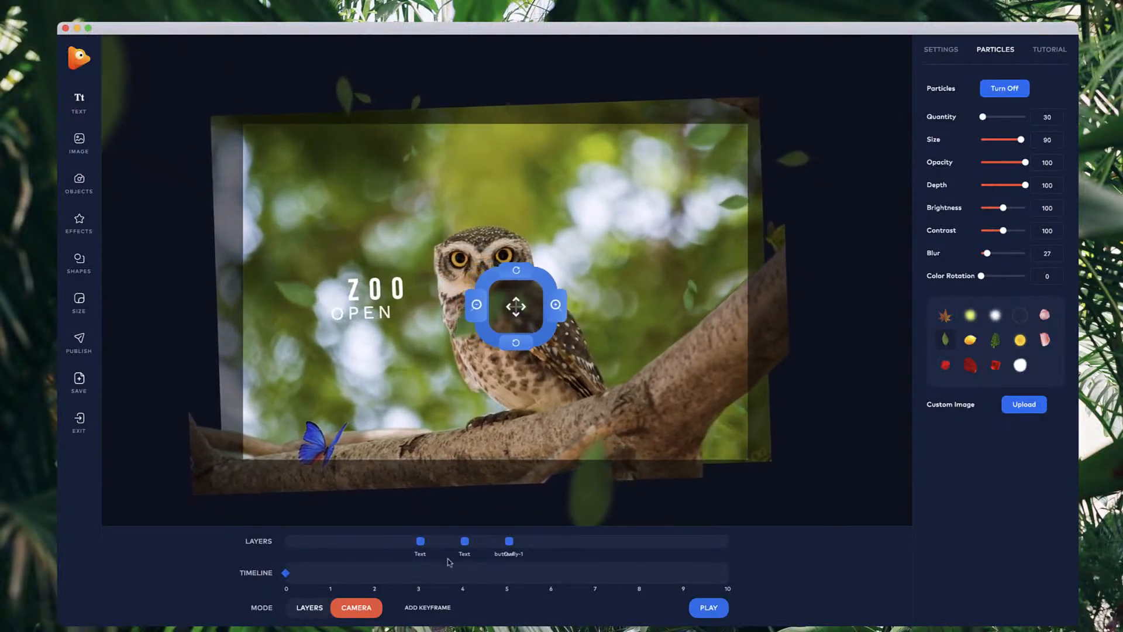
left_click(507, 573)
mouse_move(507, 573)
left_mouse_down()
mouse_move(539, 577)
mouse_move(420, 574)
mouse_move(512, 575)
left_mouse_up()
Step: Zoom the camera in at the 5-second keyframe and move it to the left of the owl
left_click(556, 311)
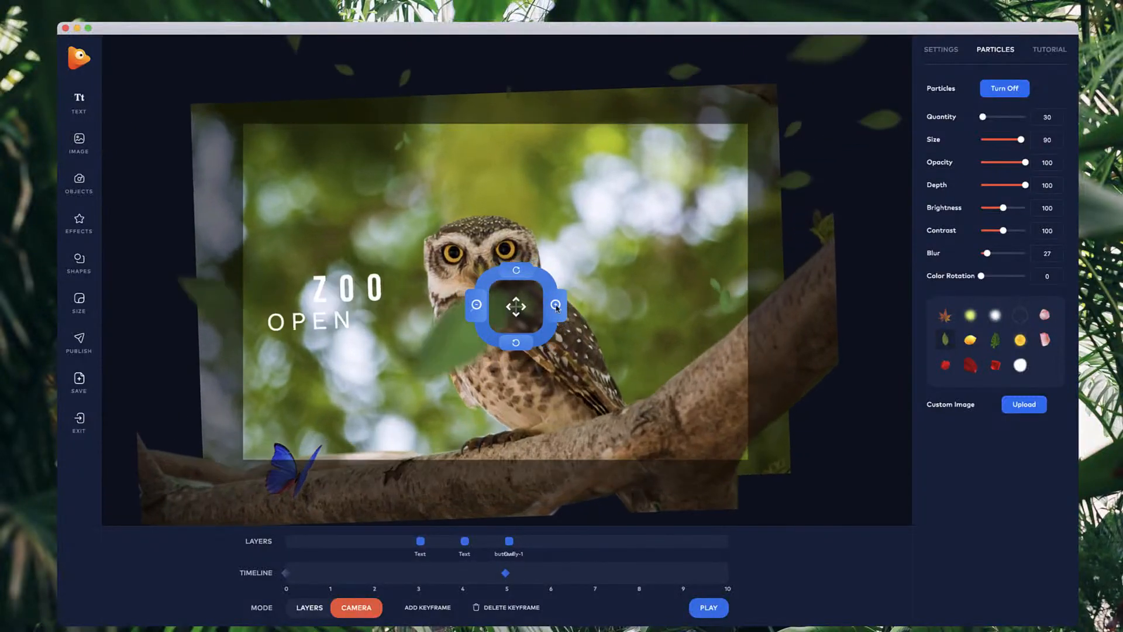
left_click(557, 309)
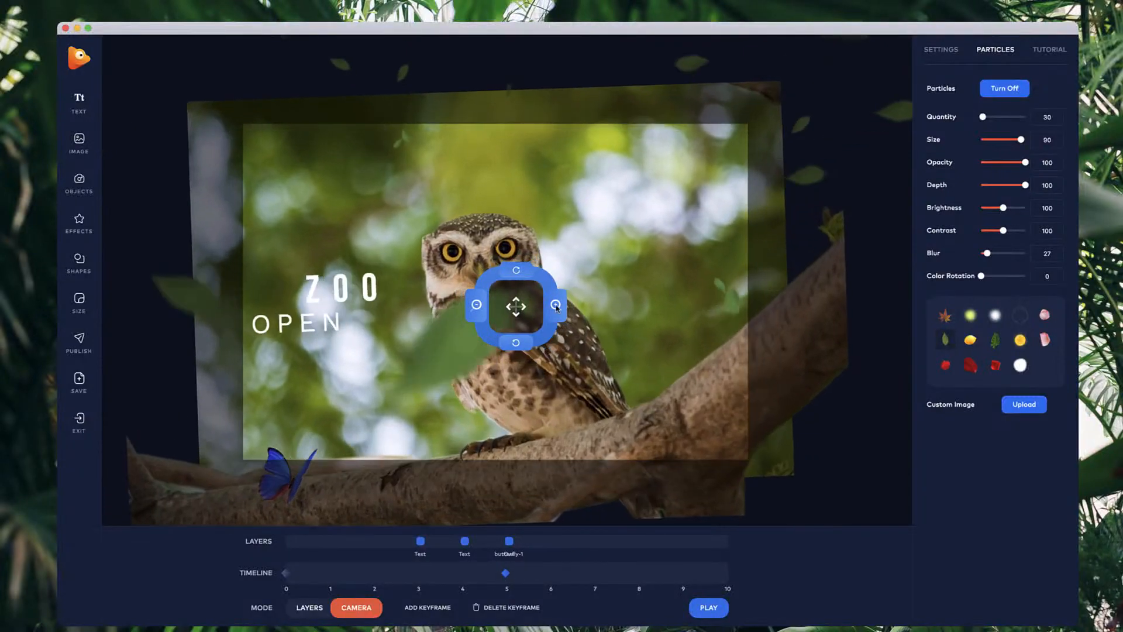
left_click(556, 308)
left_click(557, 309)
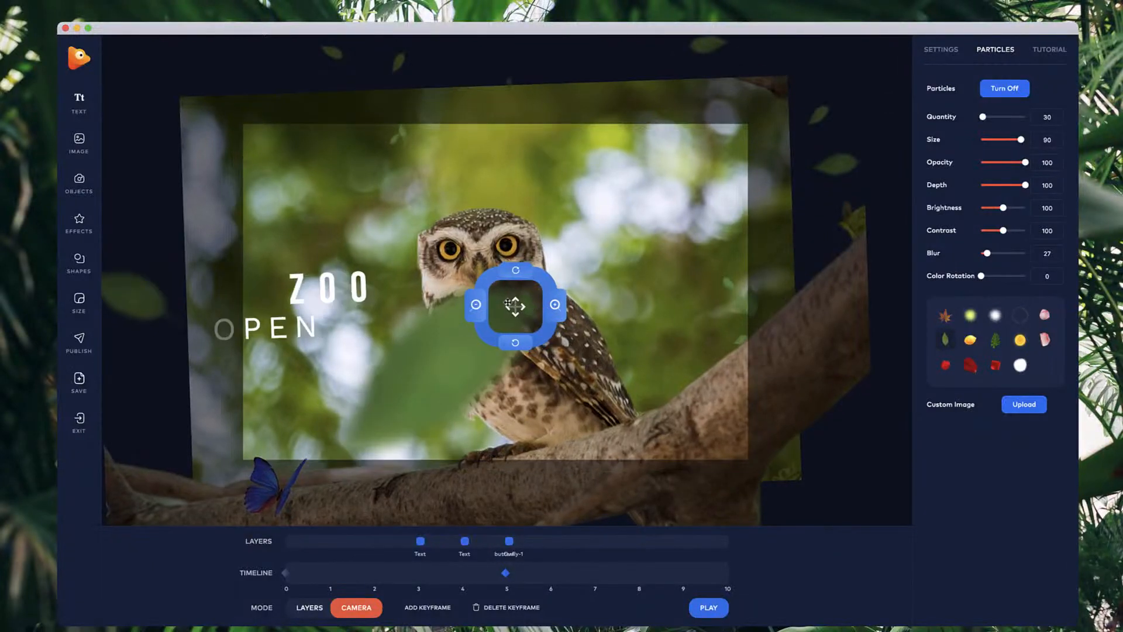
left_click_drag(507, 303, 462, 292)
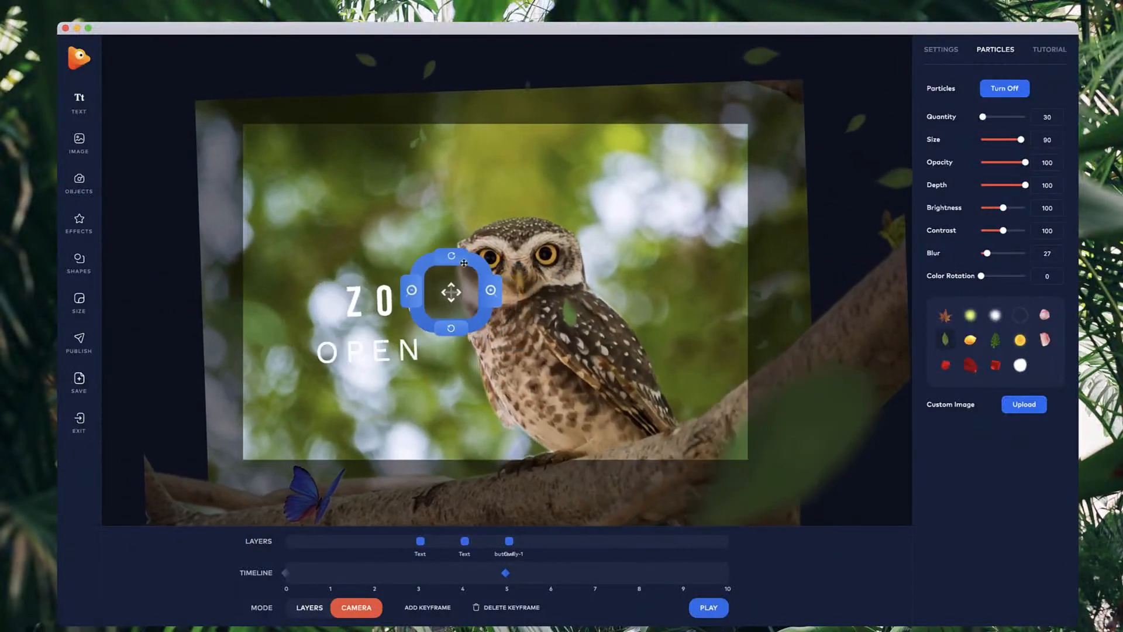
Step: Adjust the camera rotation at the 5-second keyframe until the picture tilts slightly clockwise
left_click(452, 330)
left_click(451, 331)
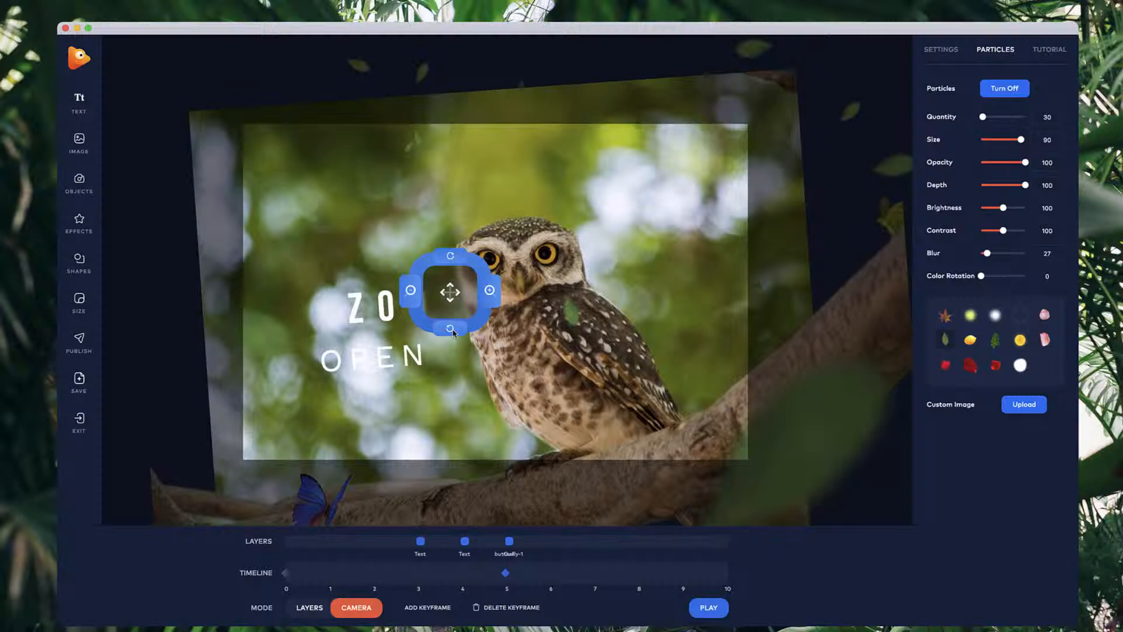
left_click(450, 257)
left_click(451, 258)
left_click(451, 257)
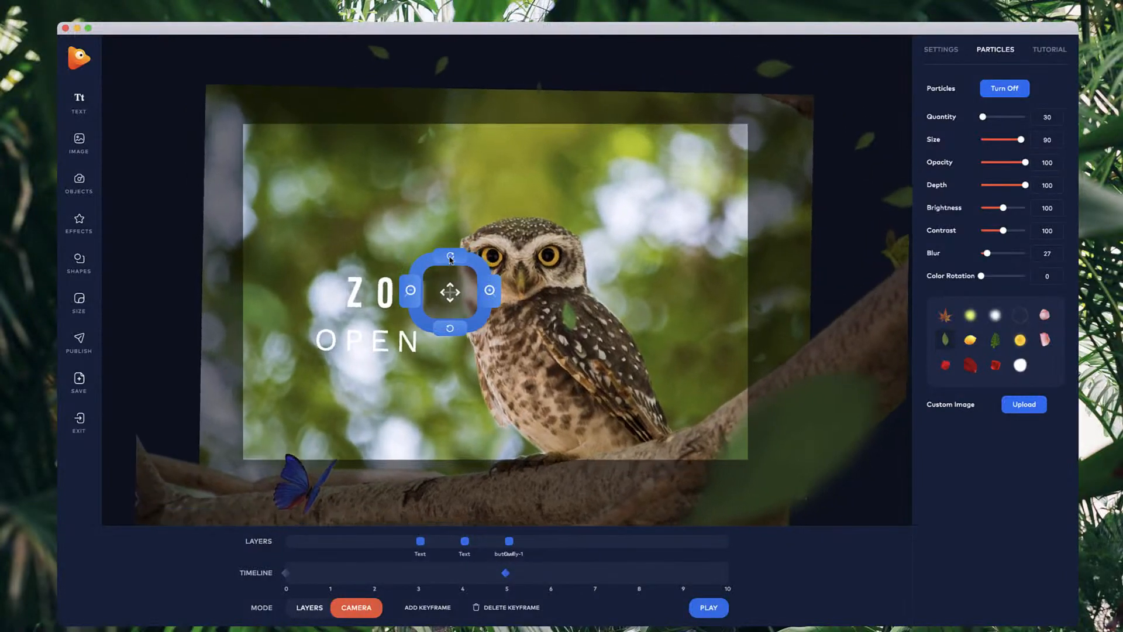
Step: Tilt the camera further clockwise at the 5-second keyframe, zoom it in slightly and nudge it toward the owl
left_click(450, 258)
left_click(450, 258)
left_click(450, 257)
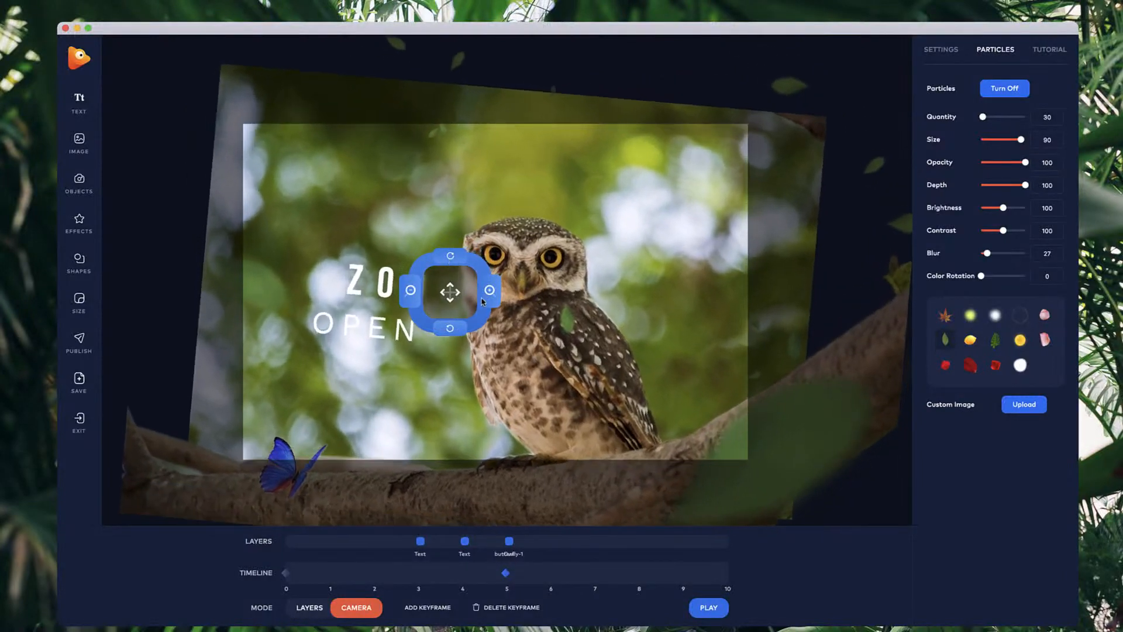
left_click(489, 292)
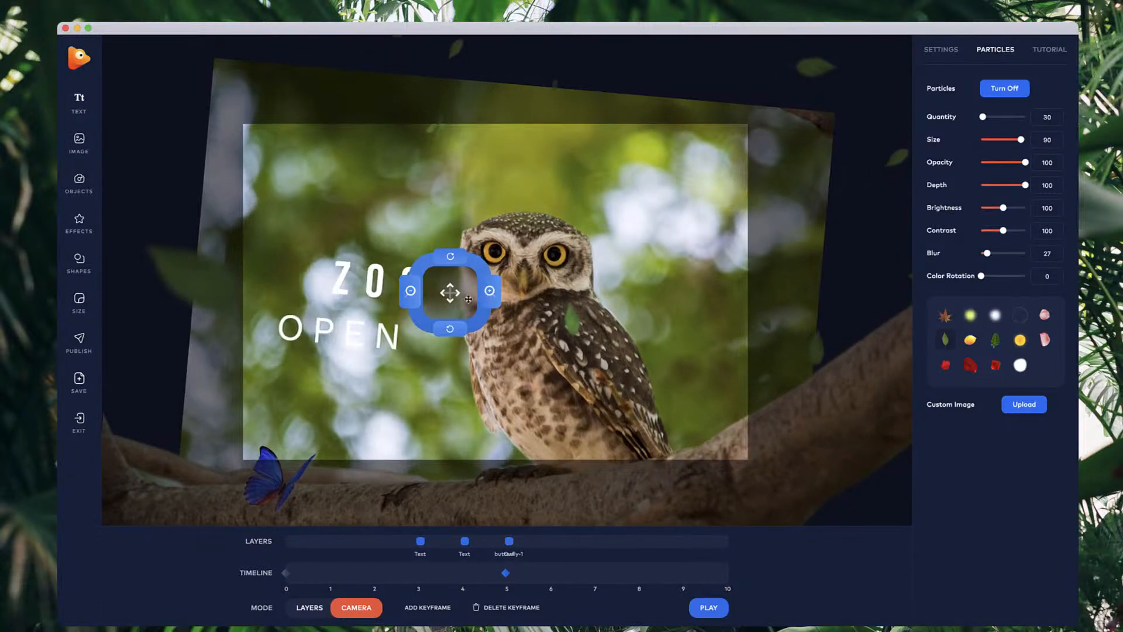
left_click_drag(451, 292, 457, 295)
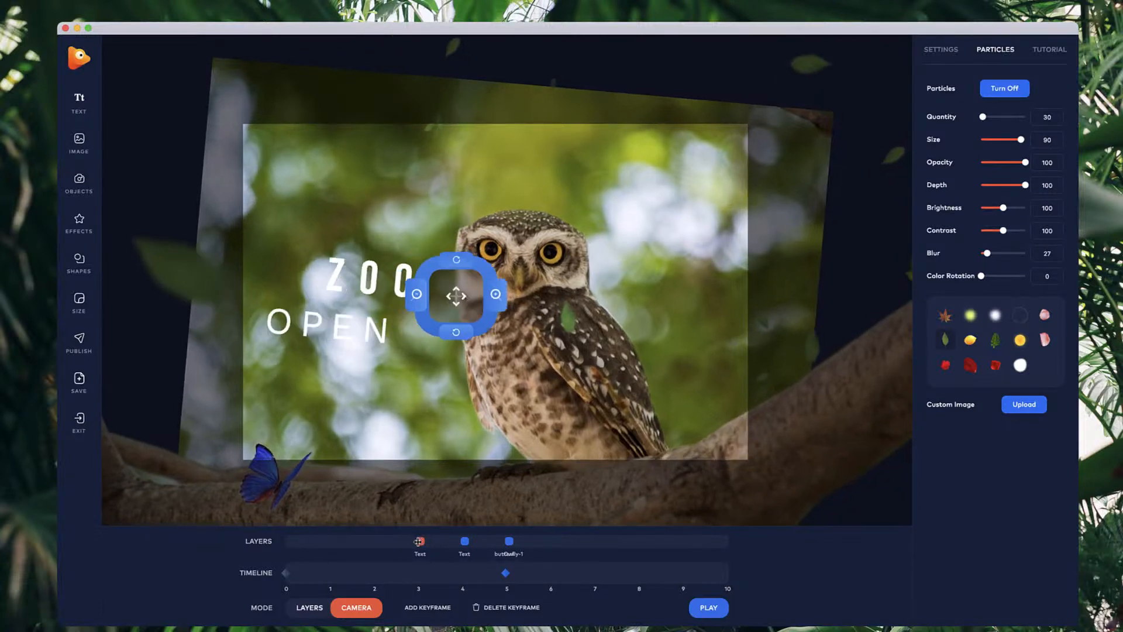
Step: Align the OPEN text layer's depth with the ZOO text at about 4, and zoom the camera in and shift it down and left
left_click_drag(429, 544, 461, 544)
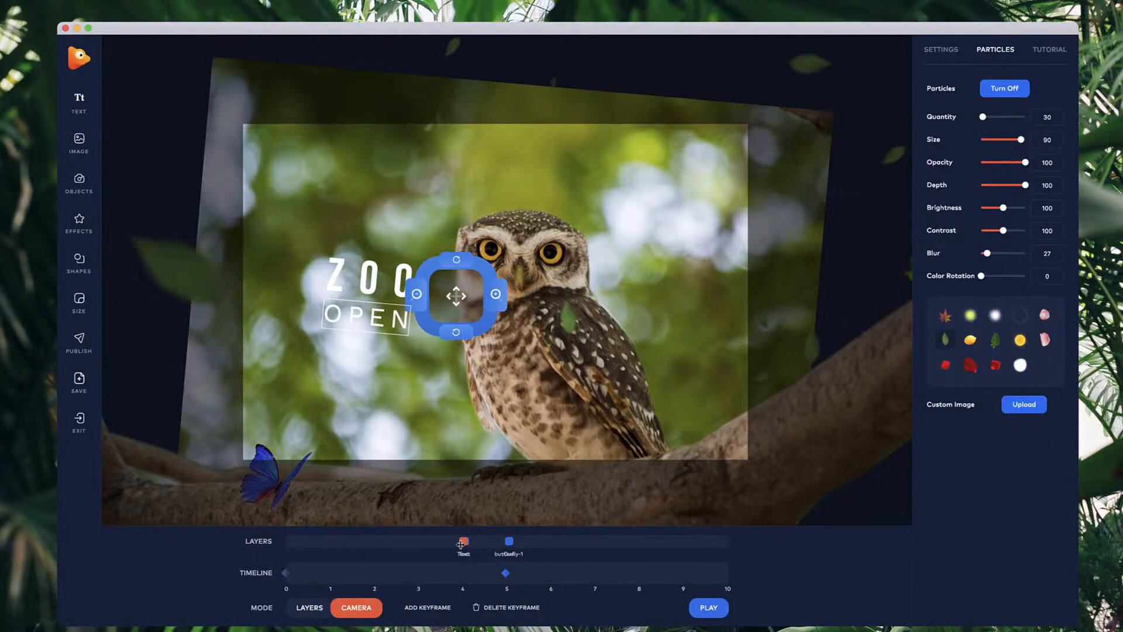
left_click(503, 297)
left_click(502, 298)
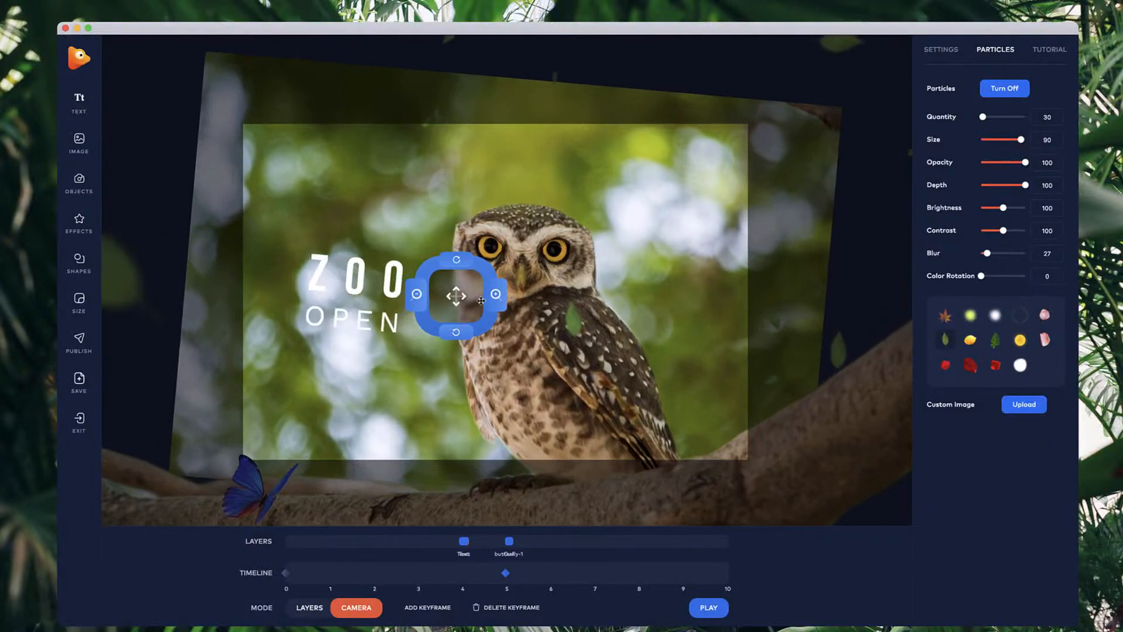
left_click_drag(470, 307, 443, 332)
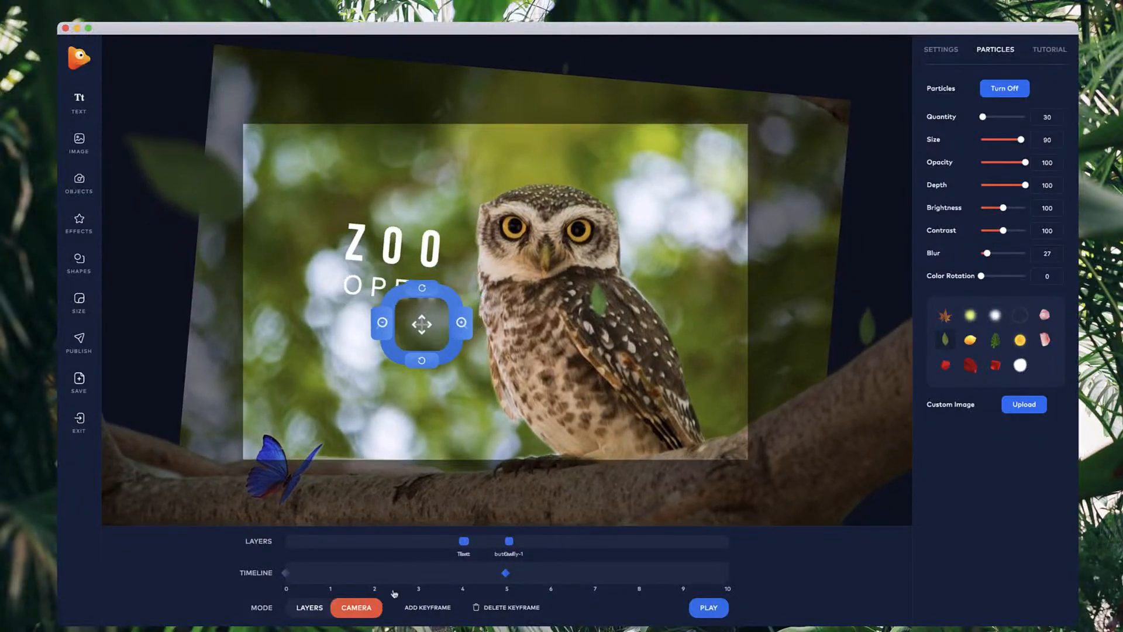
Step: Compare the camera views at the starting and 5-second keyframes and preview the animation
left_click(285, 572)
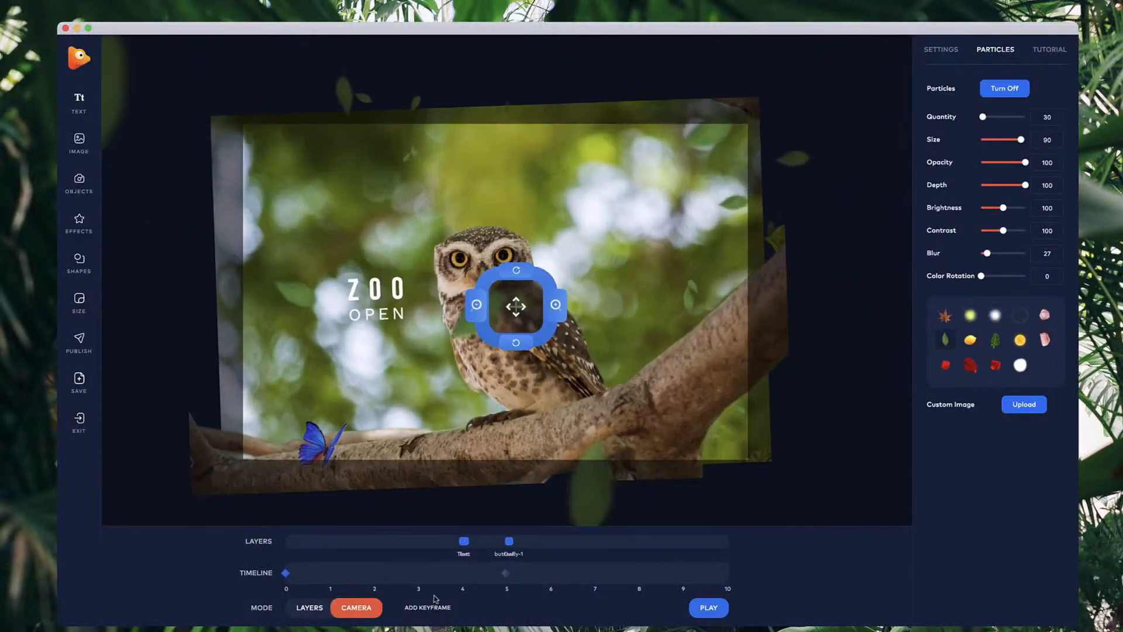
left_click(507, 573)
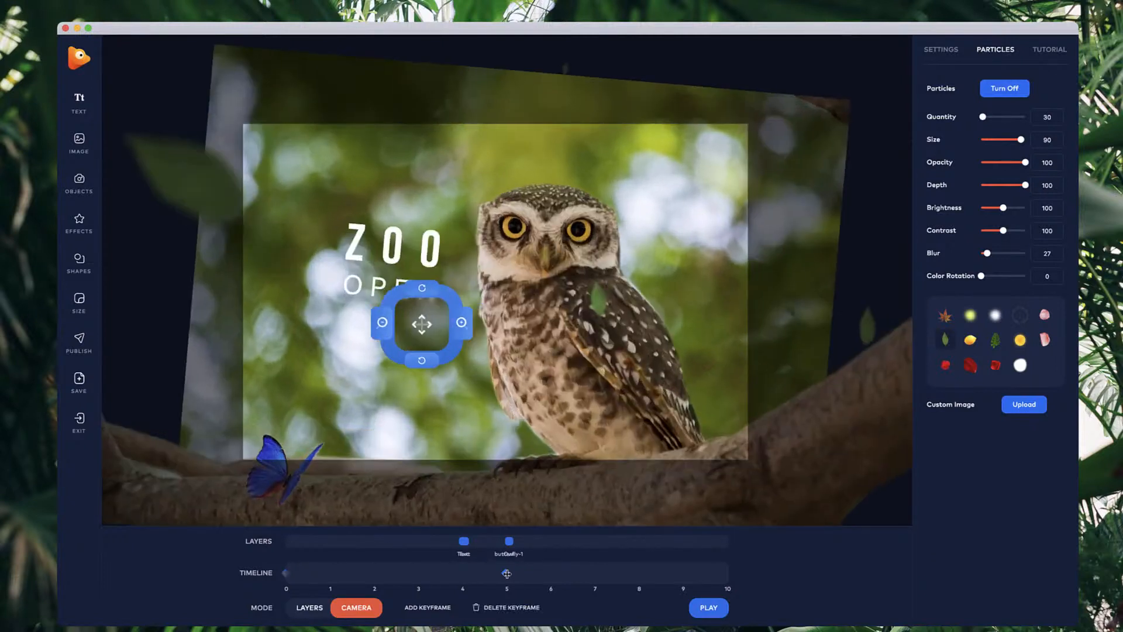
left_click(709, 608)
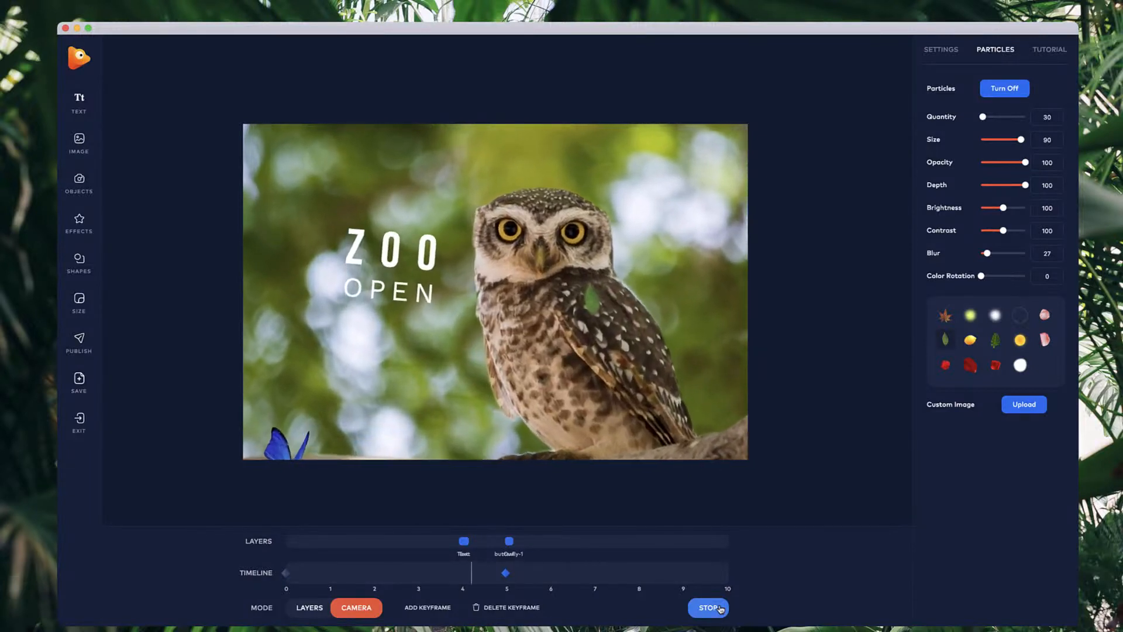
left_click(719, 608)
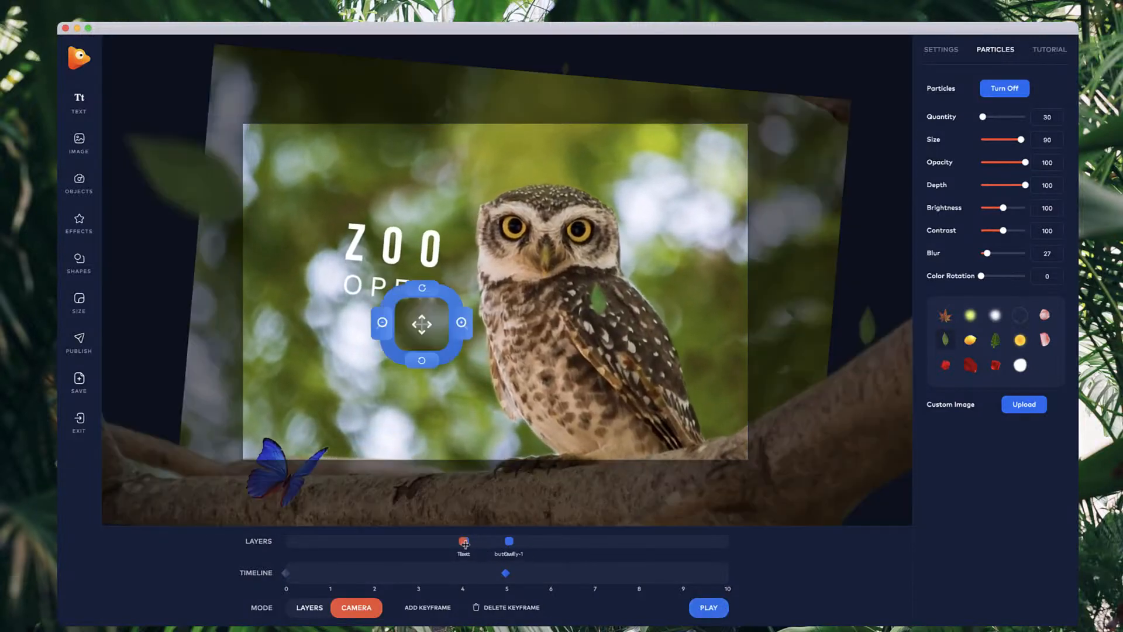
Step: Move both text layers to a depth just in front of the butterfly and rotate the camera counter-clockwise at the 5-second keyframe
mouse_move(500, 545)
left_mouse_down()
mouse_move(478, 543)
mouse_move(491, 543)
left_mouse_up()
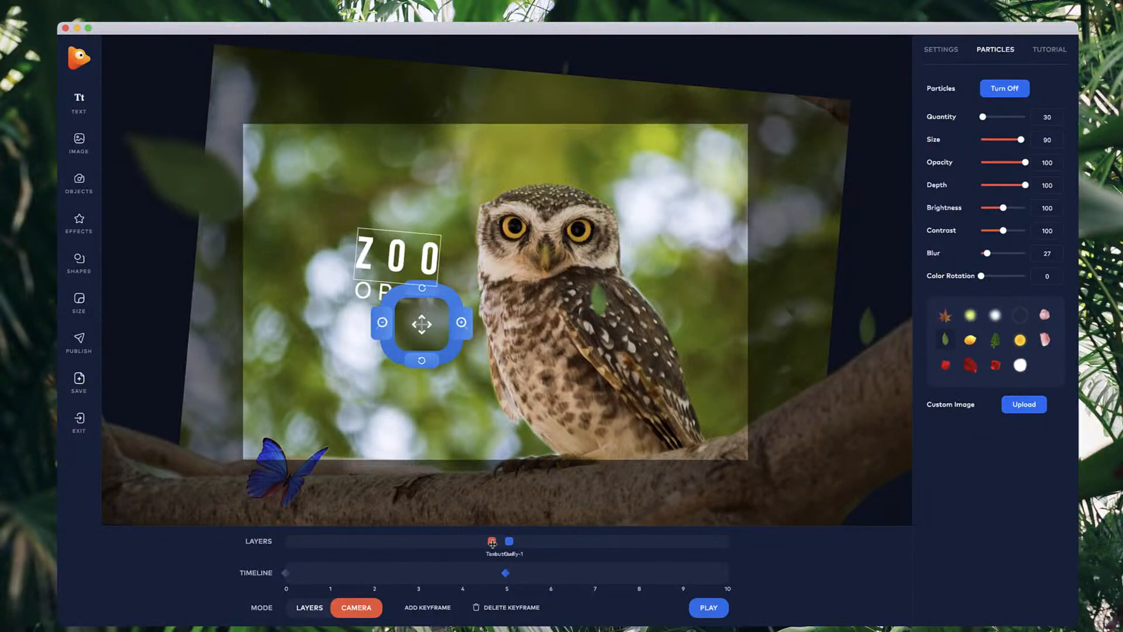
left_click(423, 363)
left_click(422, 364)
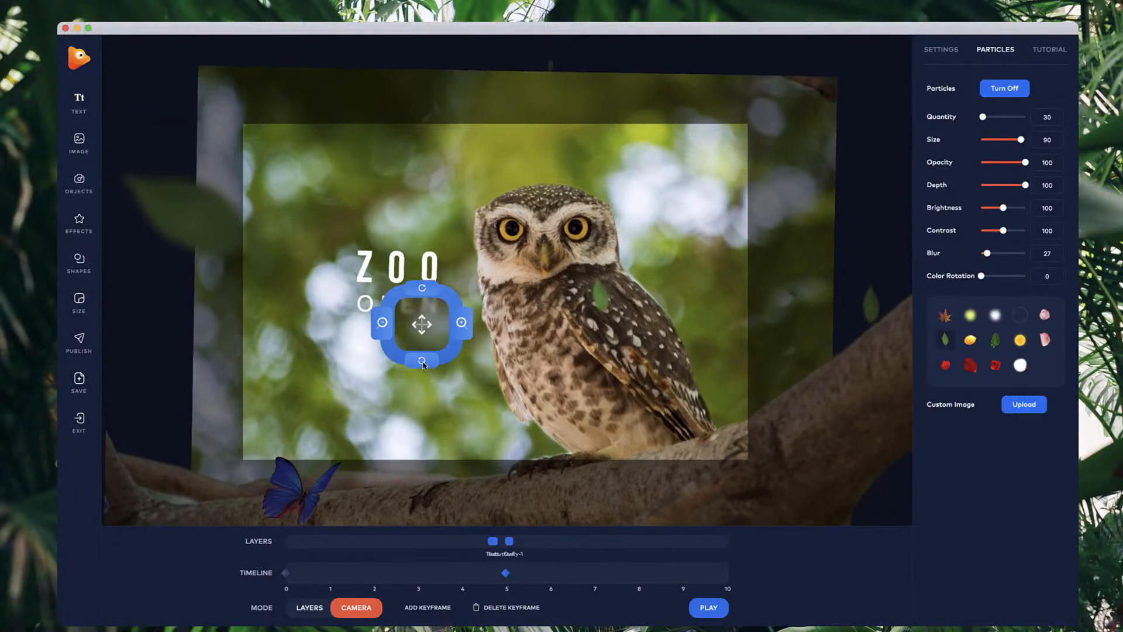
left_click(423, 363)
left_click(423, 363)
left_click(423, 364)
Step: Shift the camera down and slightly left at the 5-second keyframe, zoom in to a scale of 23 and fine-tune its tilt
mouse_move(430, 338)
left_mouse_down()
mouse_move(440, 348)
mouse_move(418, 347)
left_mouse_up()
left_click(469, 342)
left_click(464, 338)
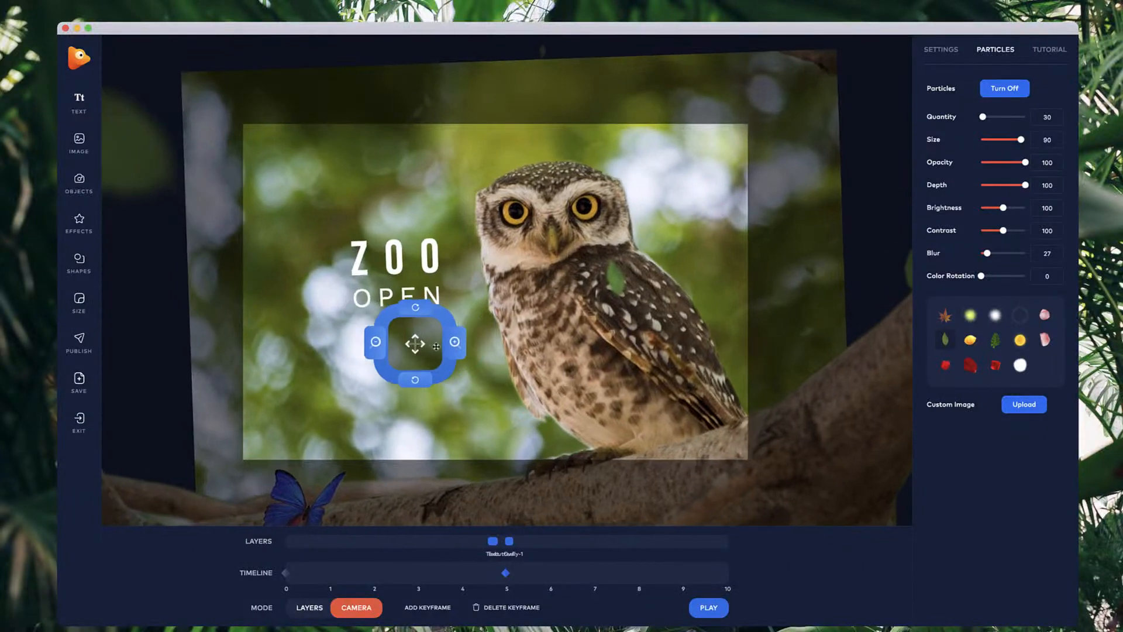
left_click(412, 380)
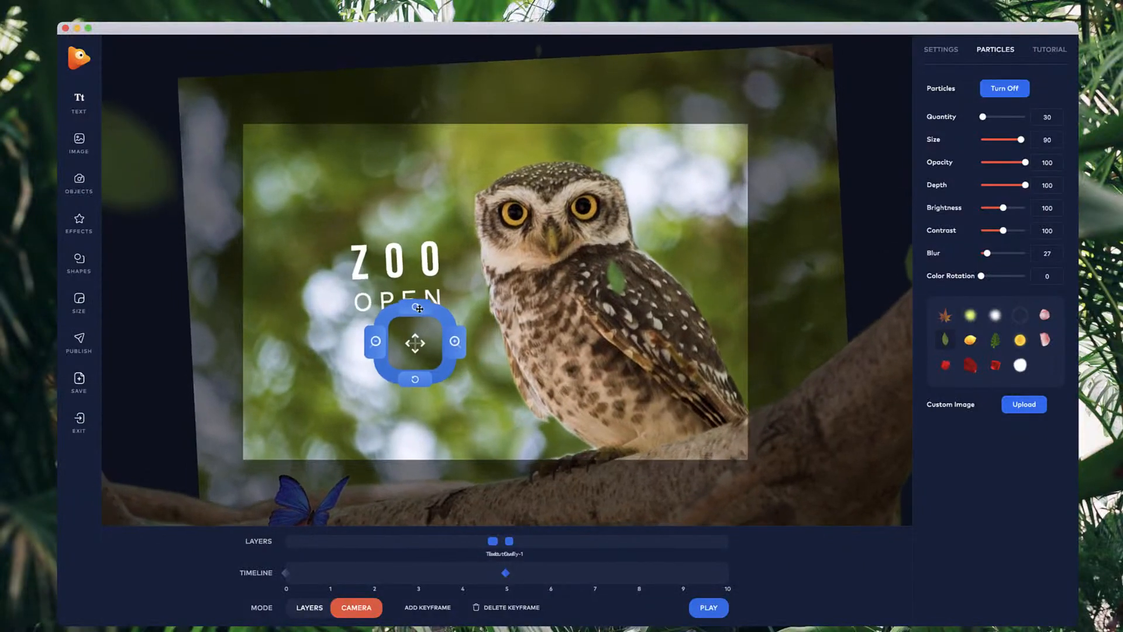
left_click(419, 309)
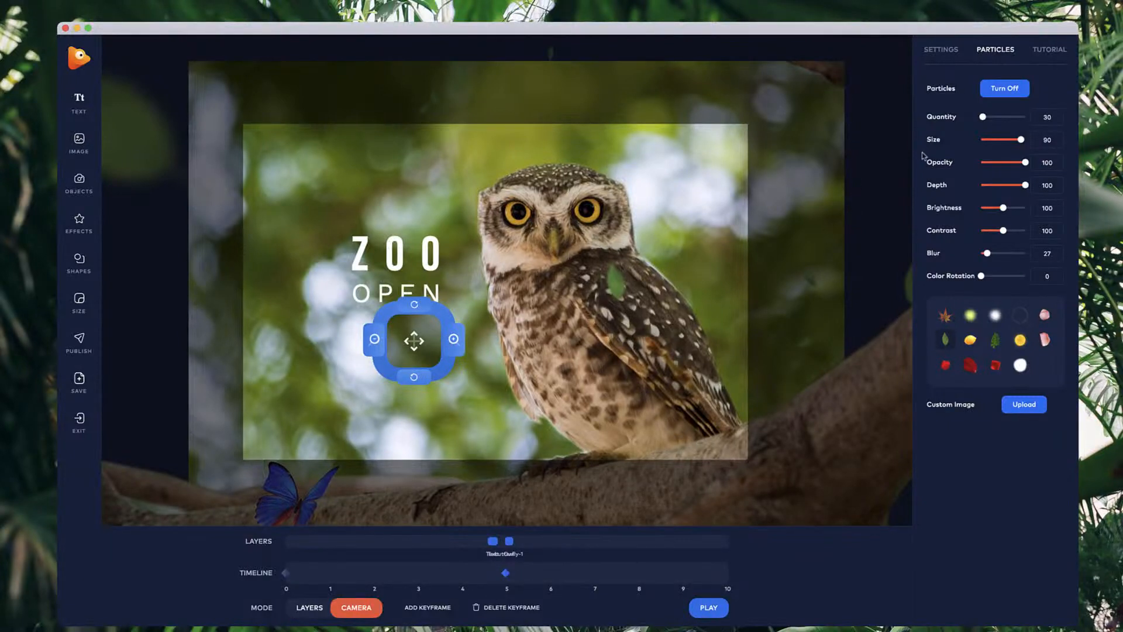
Step: Set the camera rotation at the 5-second keyframe to 0 degrees
left_click(947, 48)
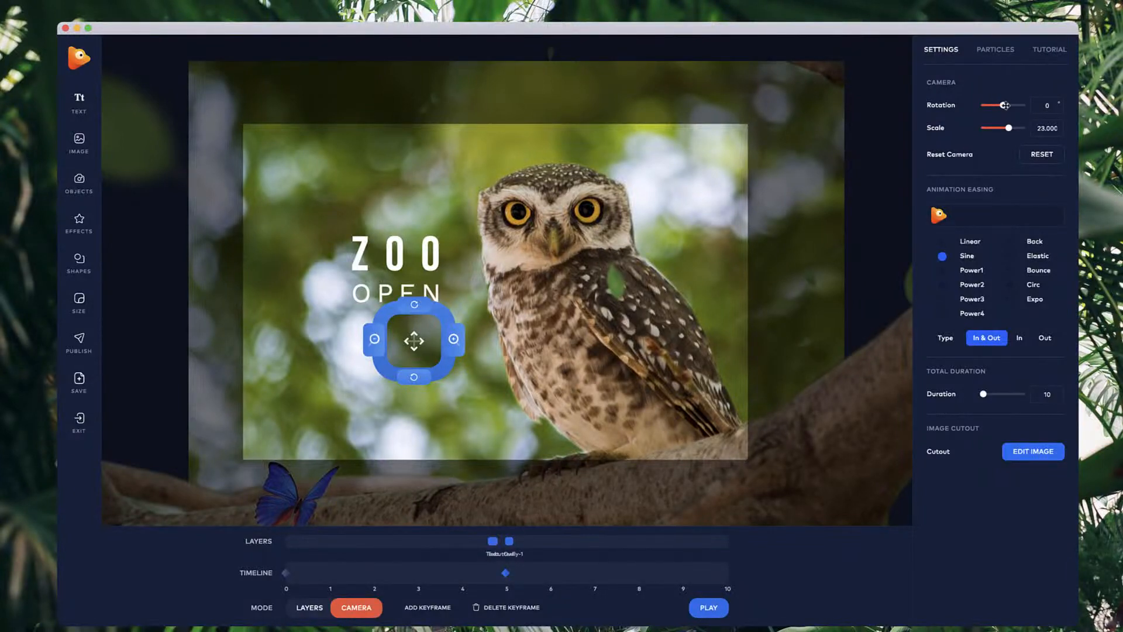
left_click_drag(1004, 105, 1004, 104)
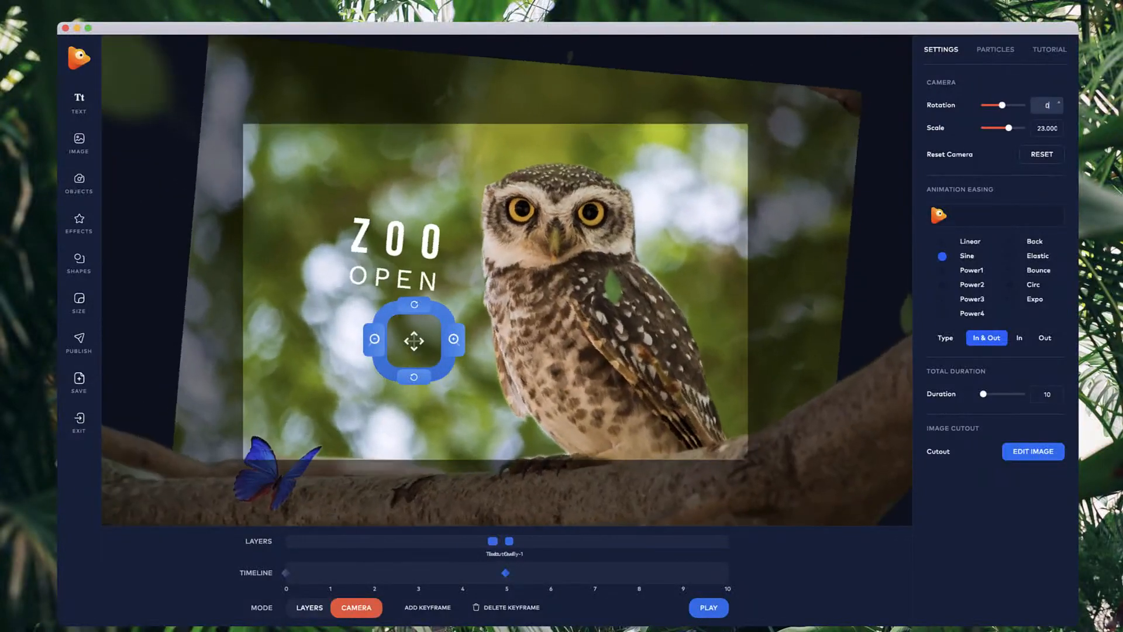
key("Return")
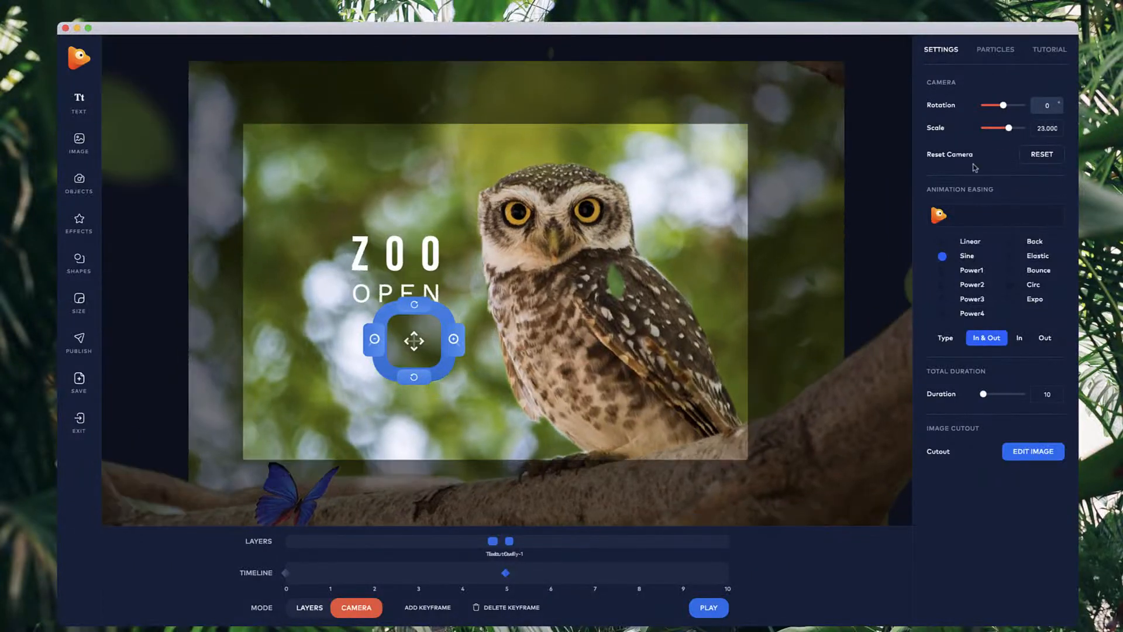
Step: Preview the animation and set the camera rotation at the 5-second keyframe to 5 degrees
left_click(705, 609)
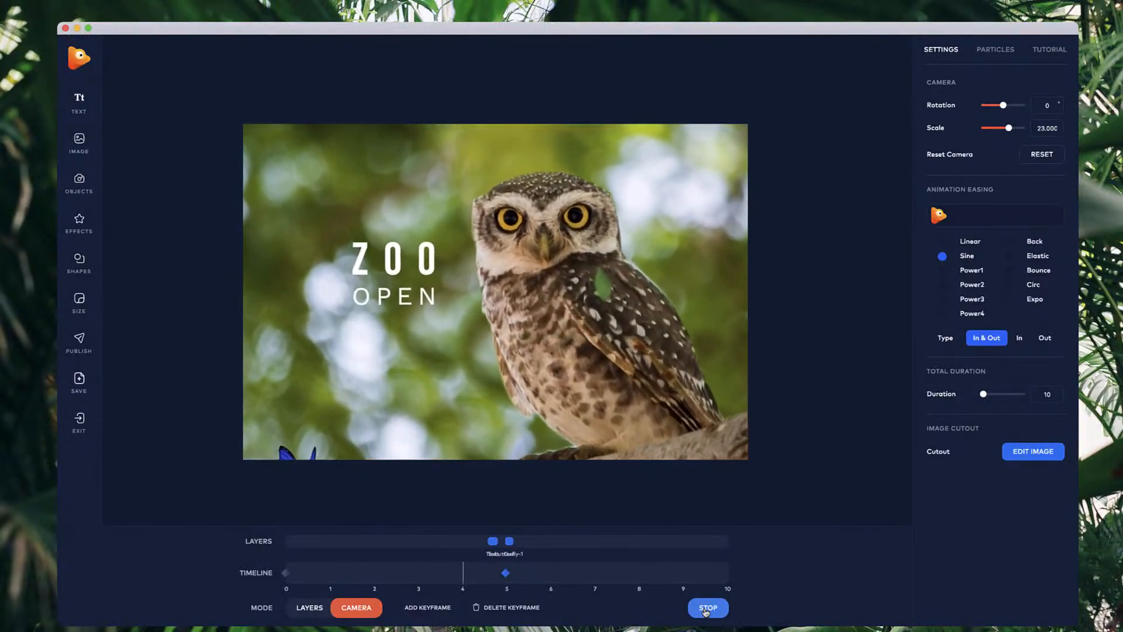
left_click(506, 573)
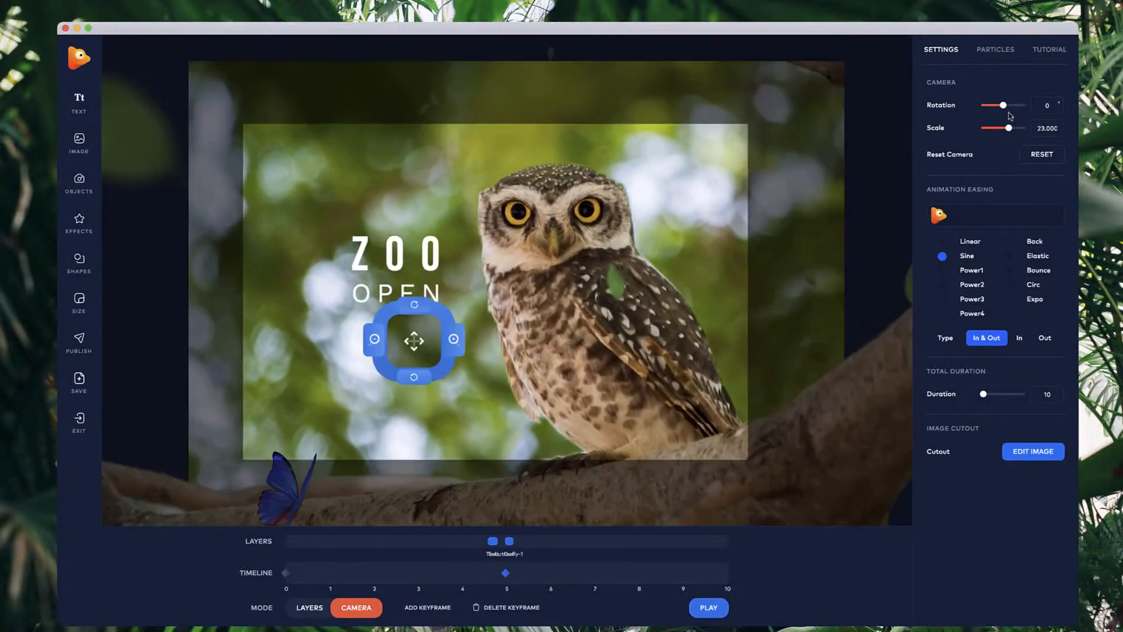
left_click_drag(1003, 105, 1005, 106)
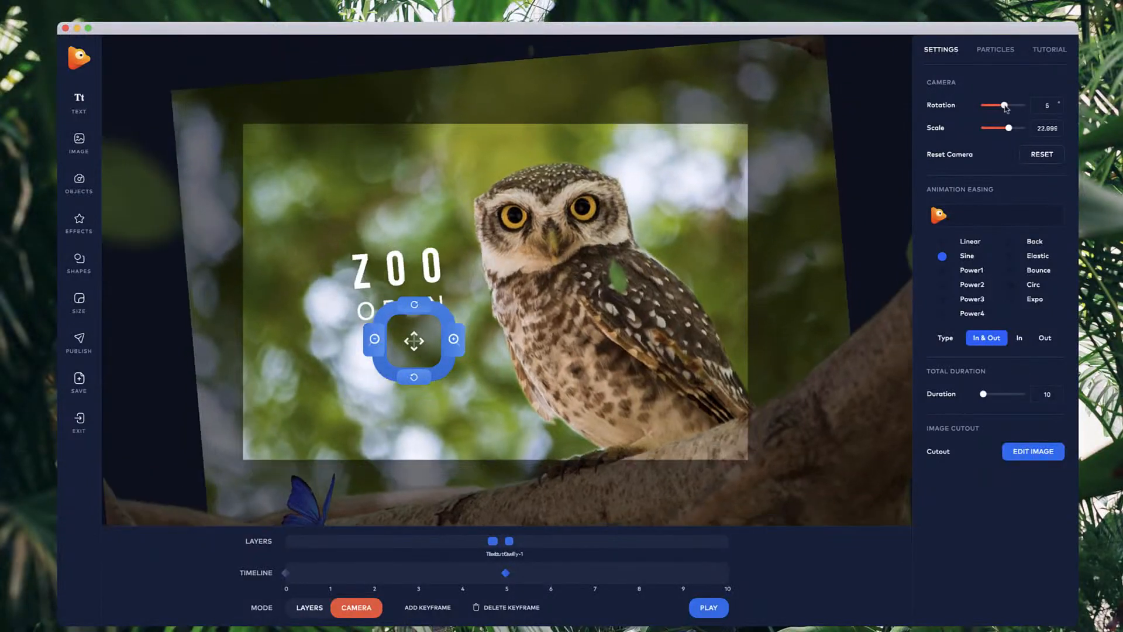
Step: Set the starting keyframe's camera rotation to -6 degrees and scale to 10.4, and shift the camera down and left
left_click(286, 573)
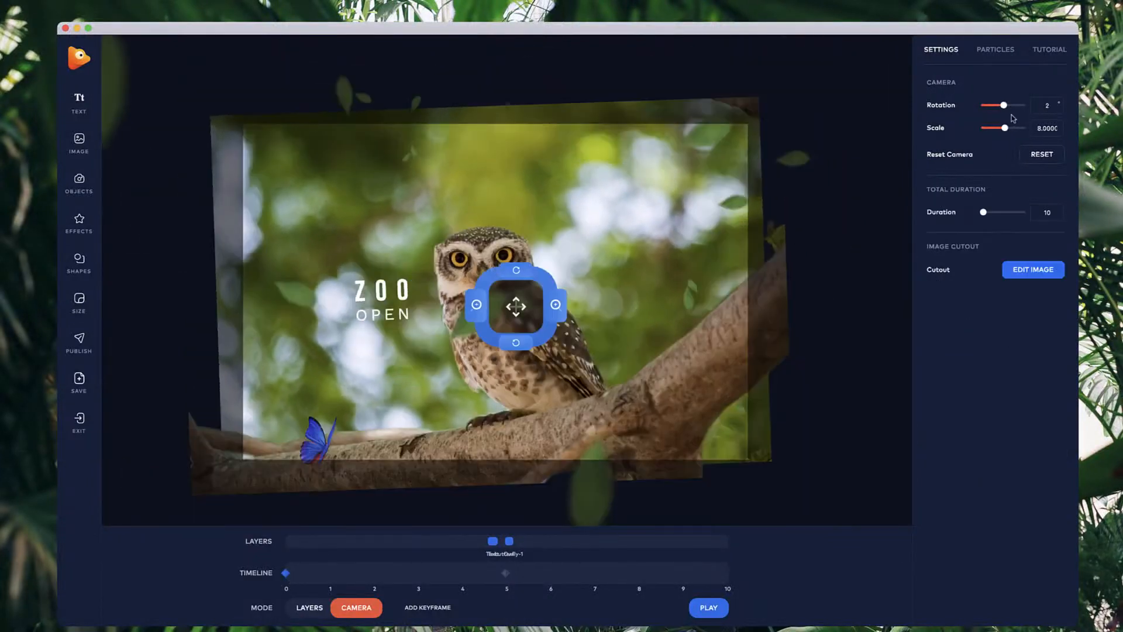
left_click_drag(1004, 106, 1007, 128)
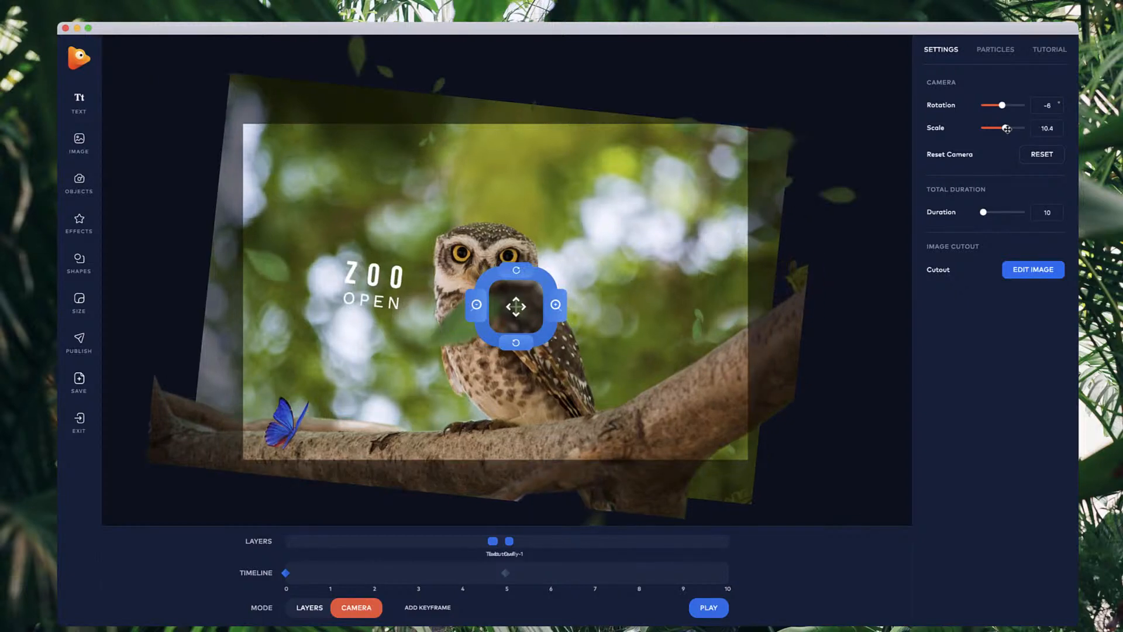
left_click_drag(493, 315, 485, 322)
Step: Play back the revised camera movement through the 5-second keyframe and stop the preview
left_click(505, 573)
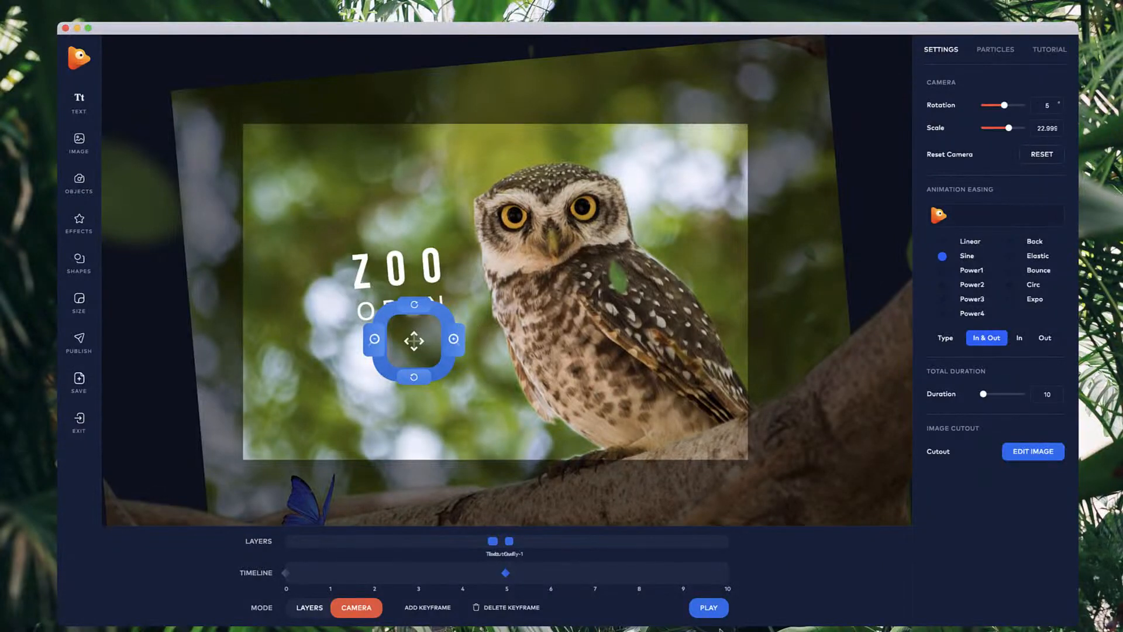
left_click(720, 608)
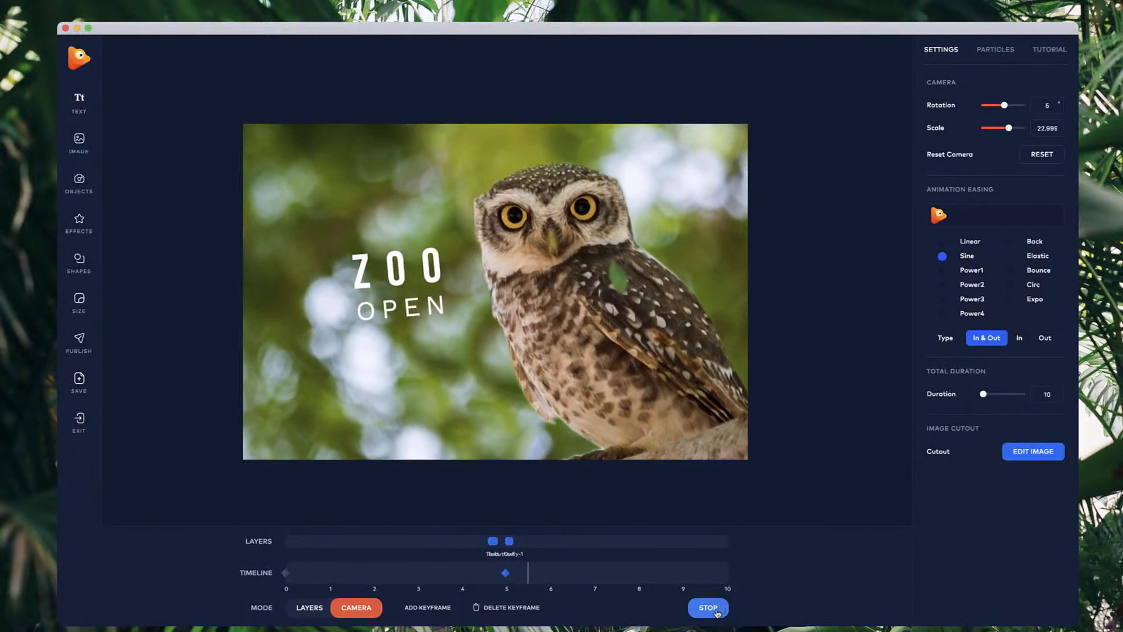
left_click(717, 612)
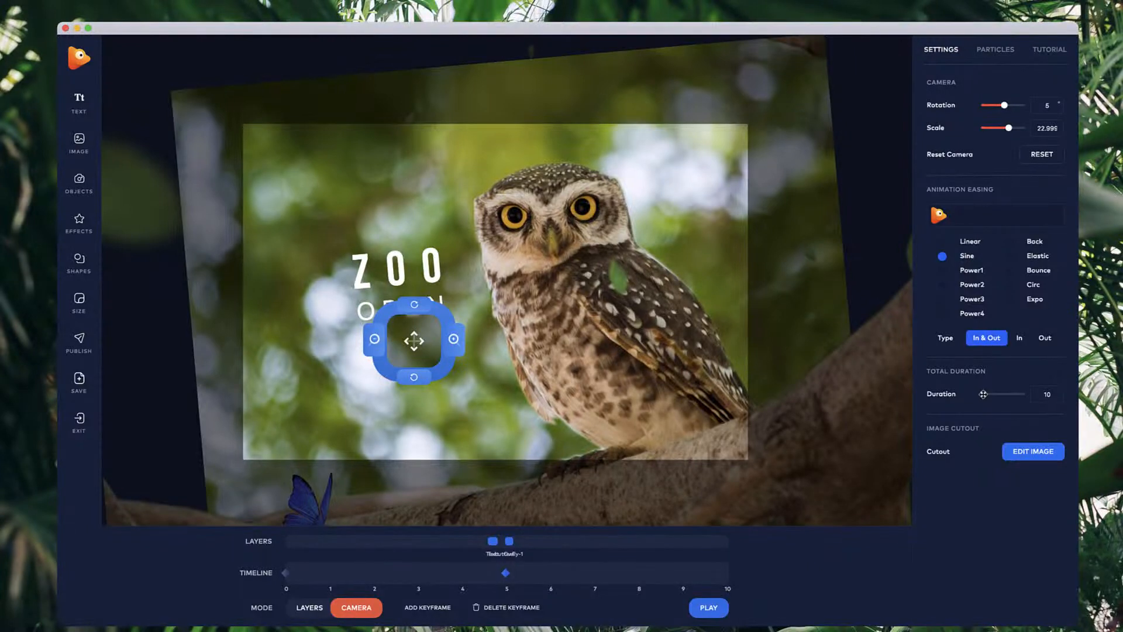
Step: Duplicate the starting camera keyframe and place the copy at 10 seconds, the end of the timeline
left_click_drag(983, 394, 983, 394)
left_click(286, 573)
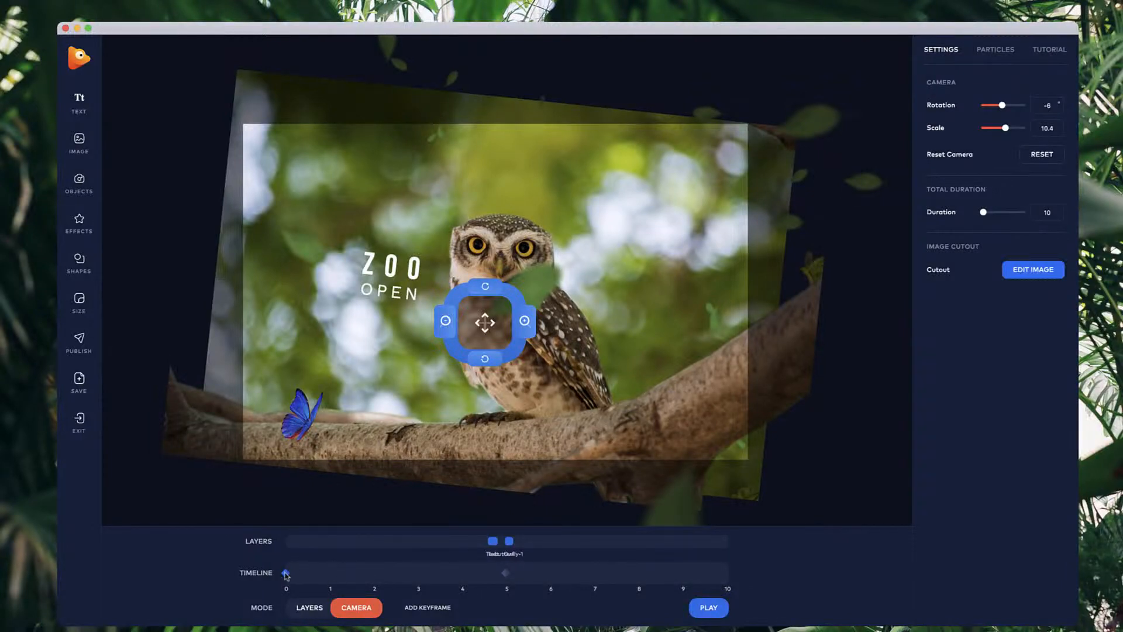
left_click(320, 573)
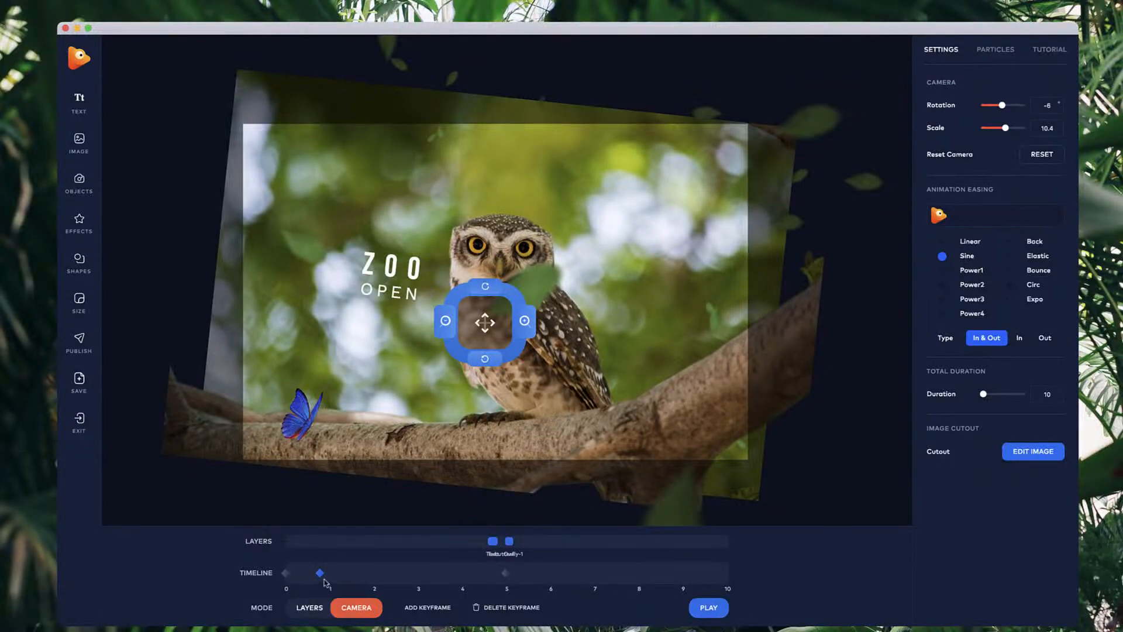
left_click_drag(325, 582, 730, 585)
Step: Try several easing curves on the 10-second camera keyframe and set its easing to Power3 with type In & Out
left_click(505, 573)
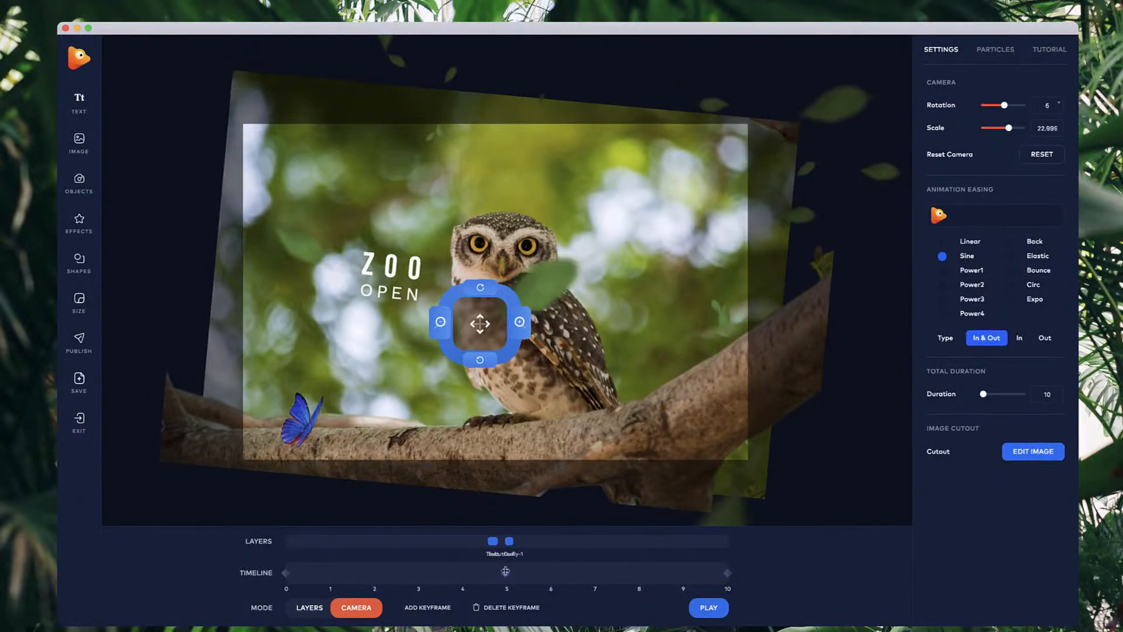
left_click(725, 572)
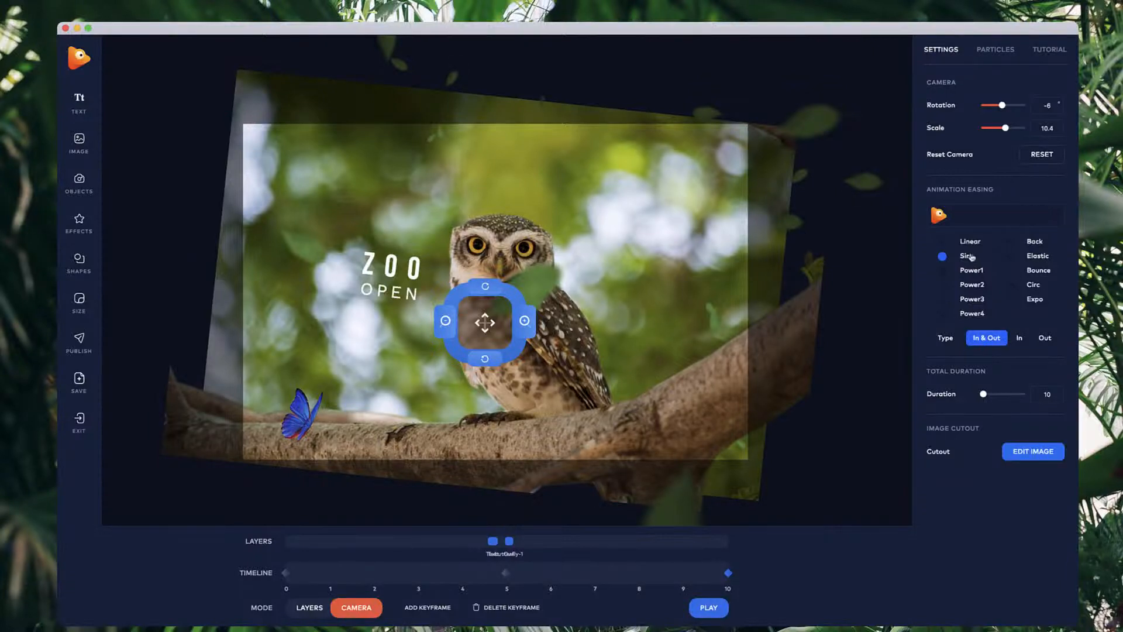
left_click(976, 284)
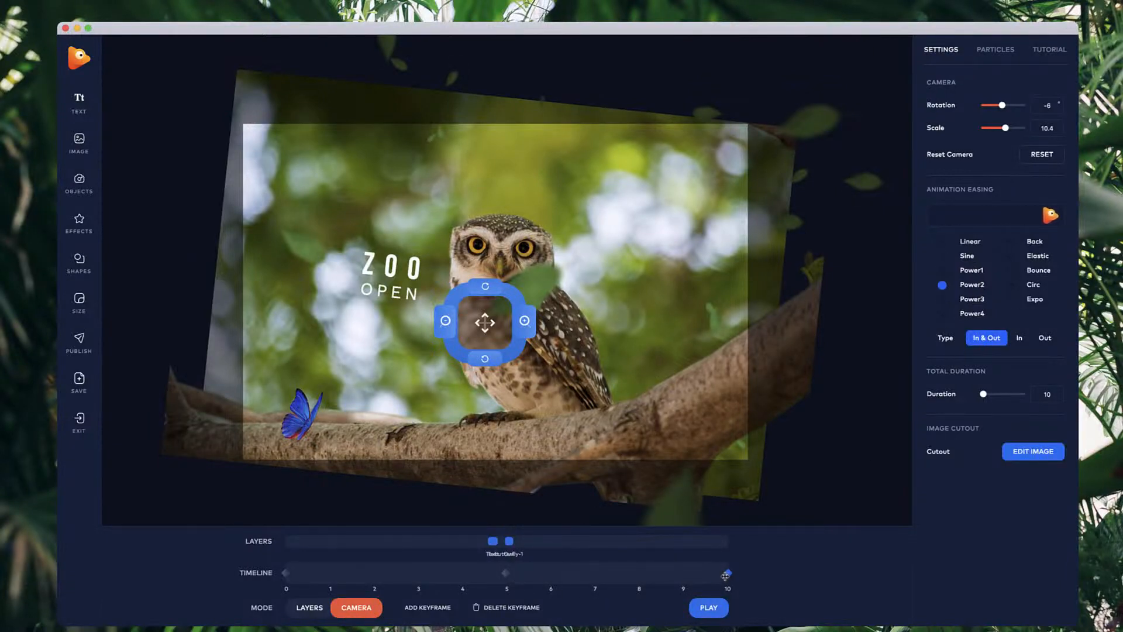
left_click(972, 313)
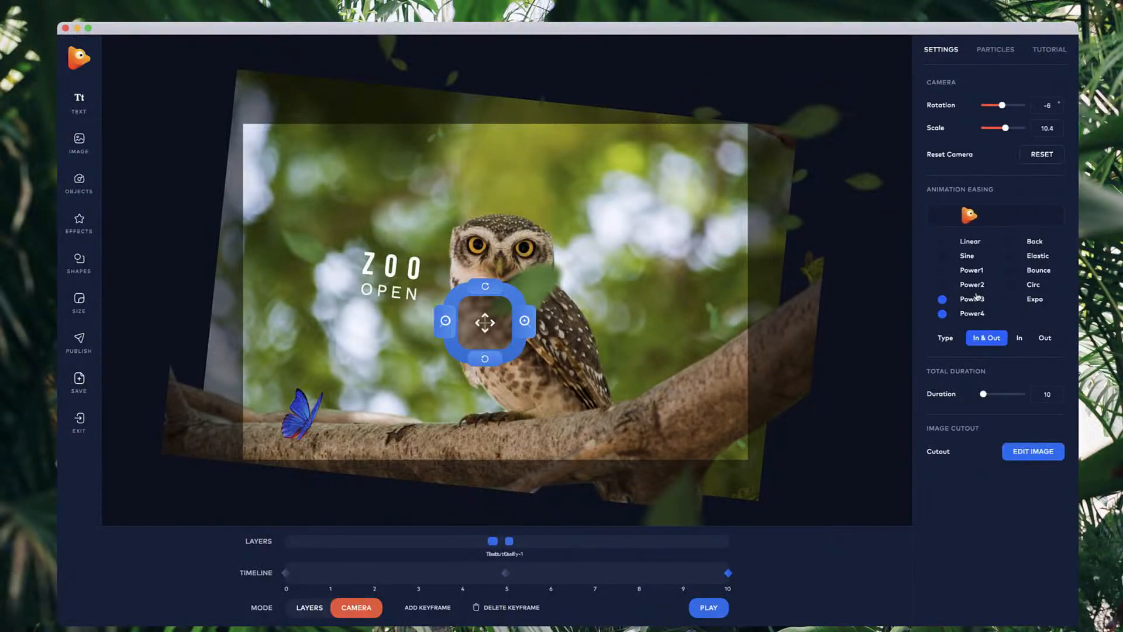
left_click(1039, 272)
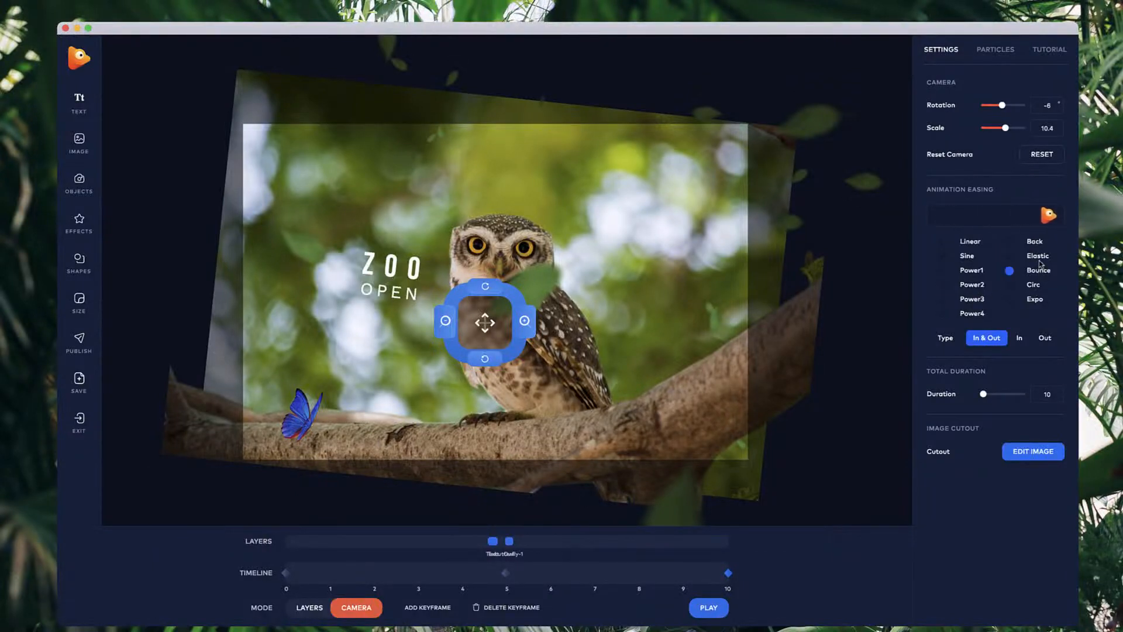
left_click(1038, 260)
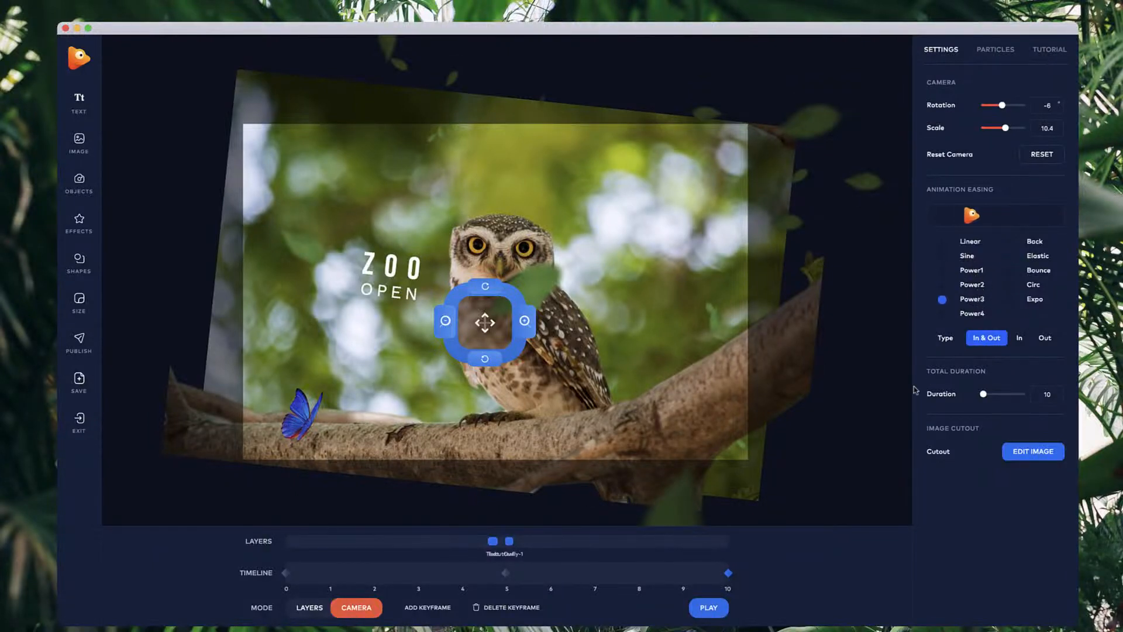
Step: Check the 5-second keyframe, preview the full 10-second animation and open the publishing options
left_click(506, 572)
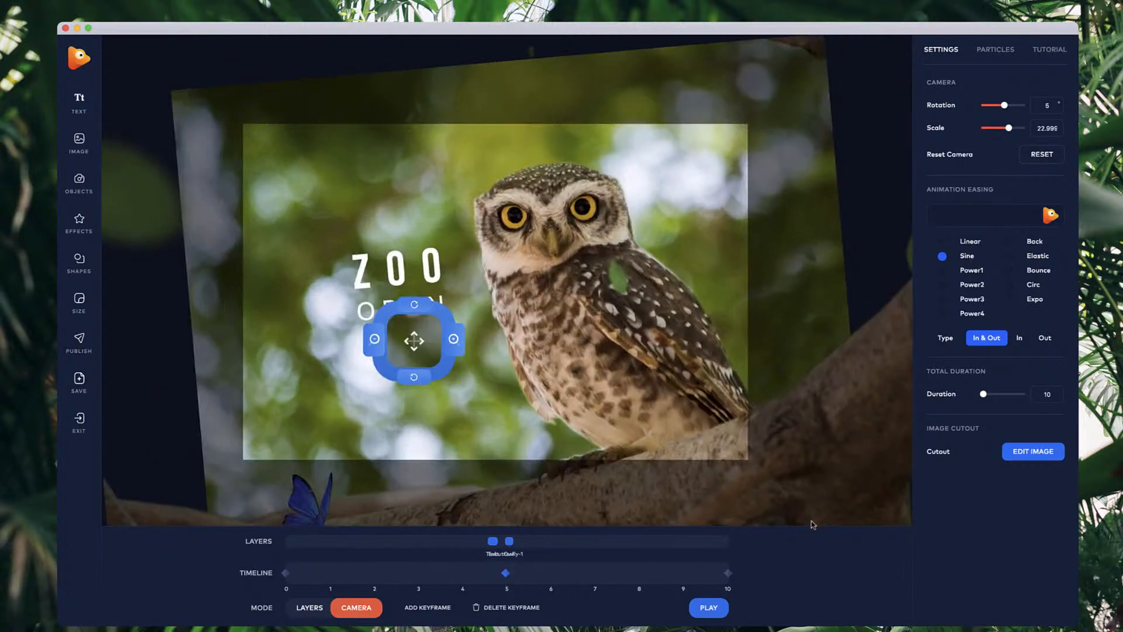
left_click(714, 608)
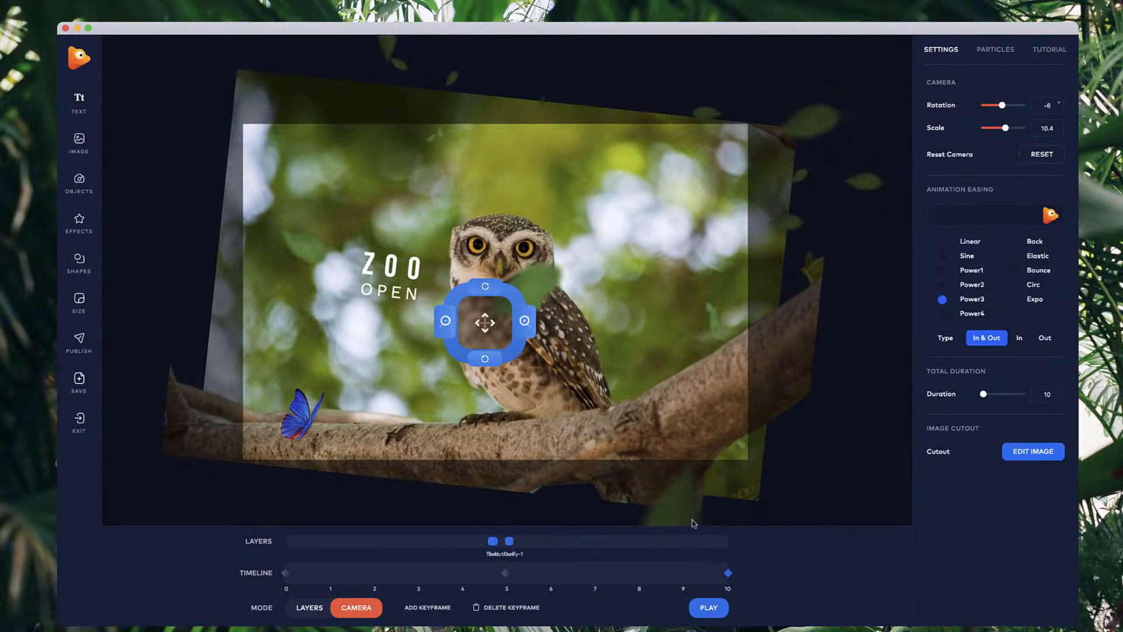
left_click(87, 343)
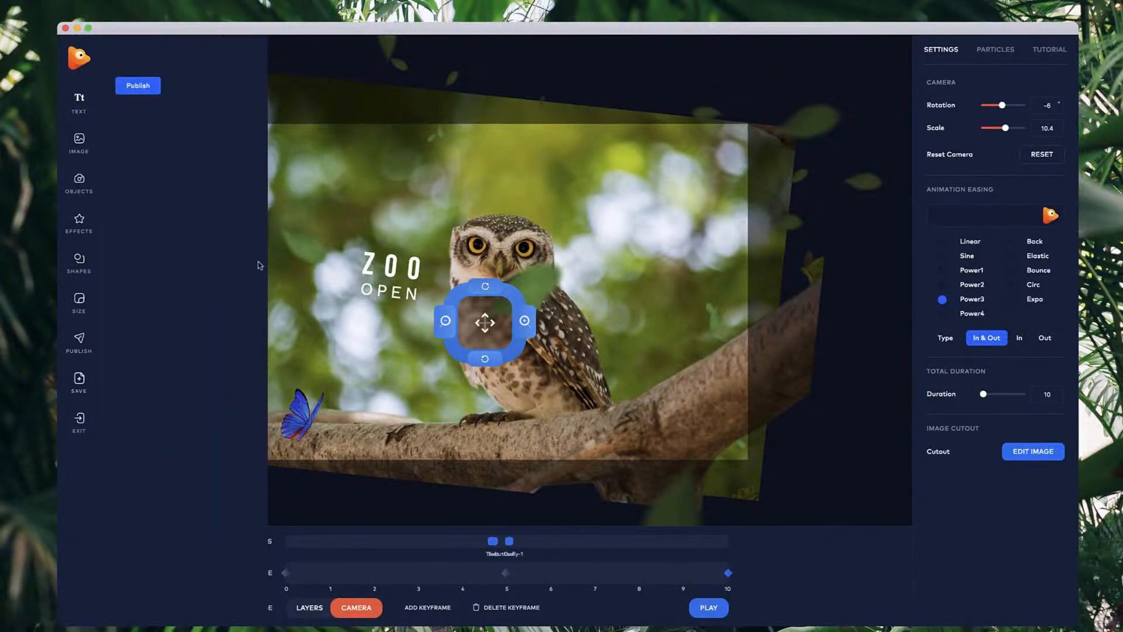